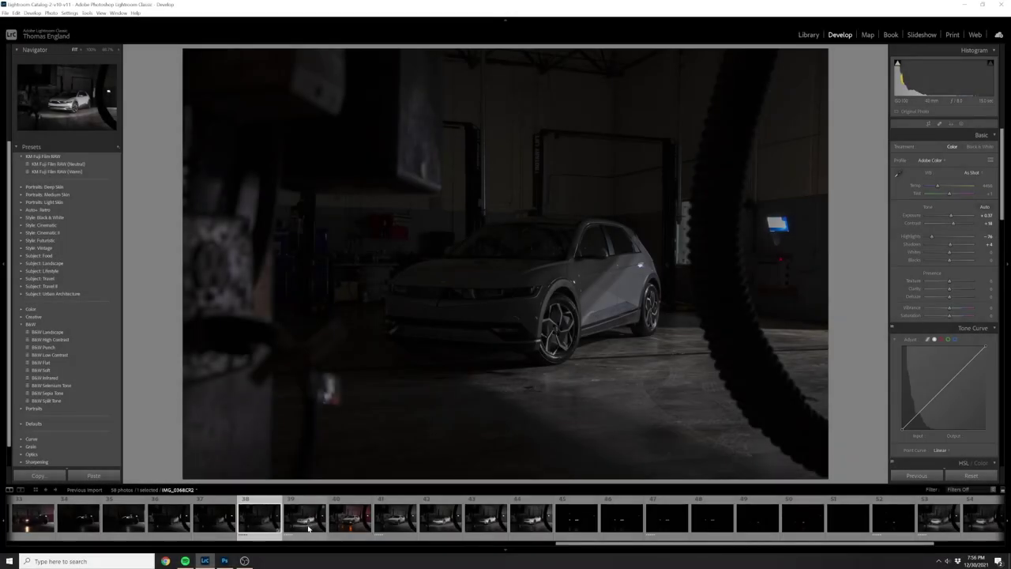
Step: Review the tagged garage exposures of the car and select photos 38, 39, 41, 52 and 53 together
click(308, 528)
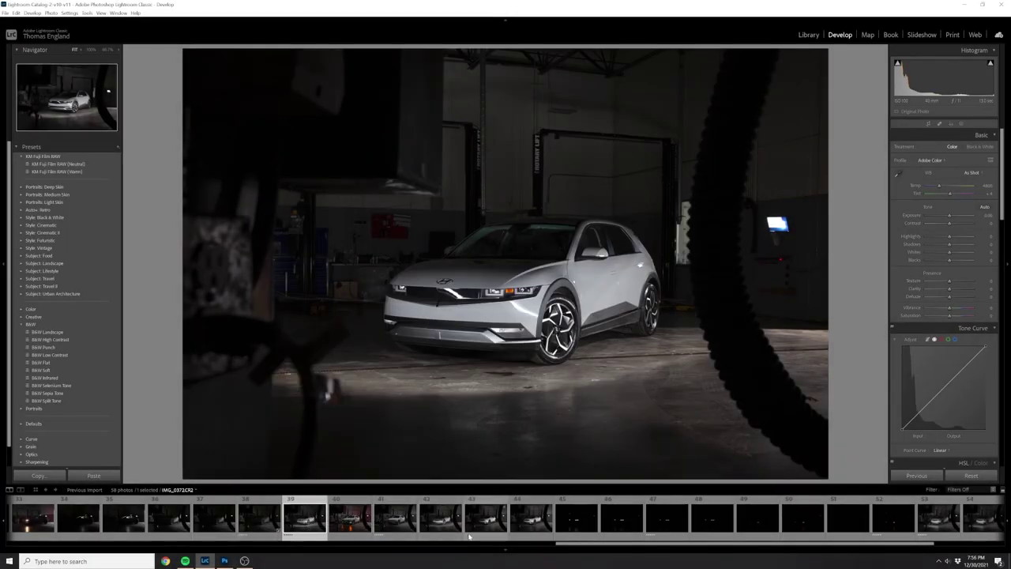
click(394, 526)
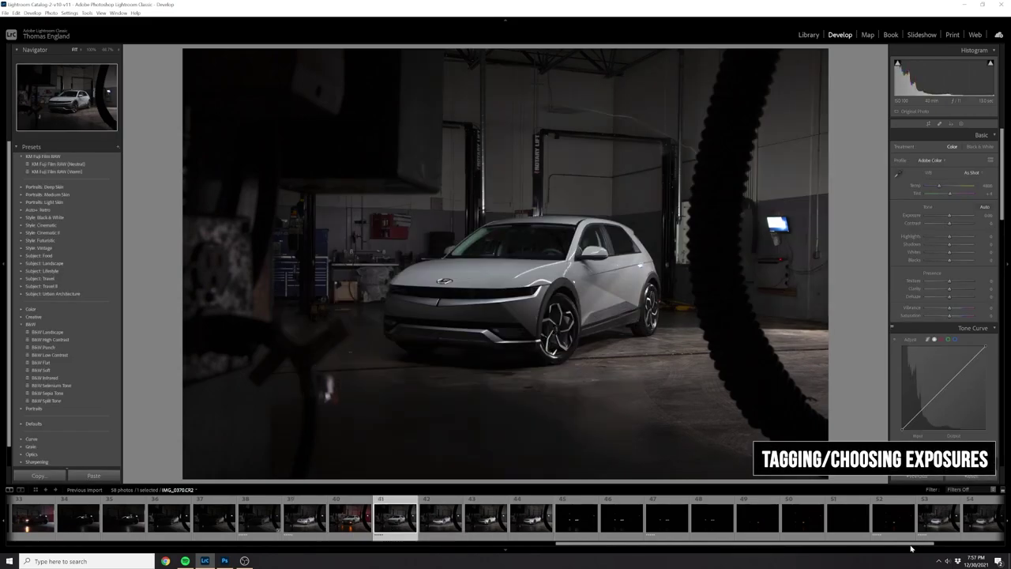
click(890, 524)
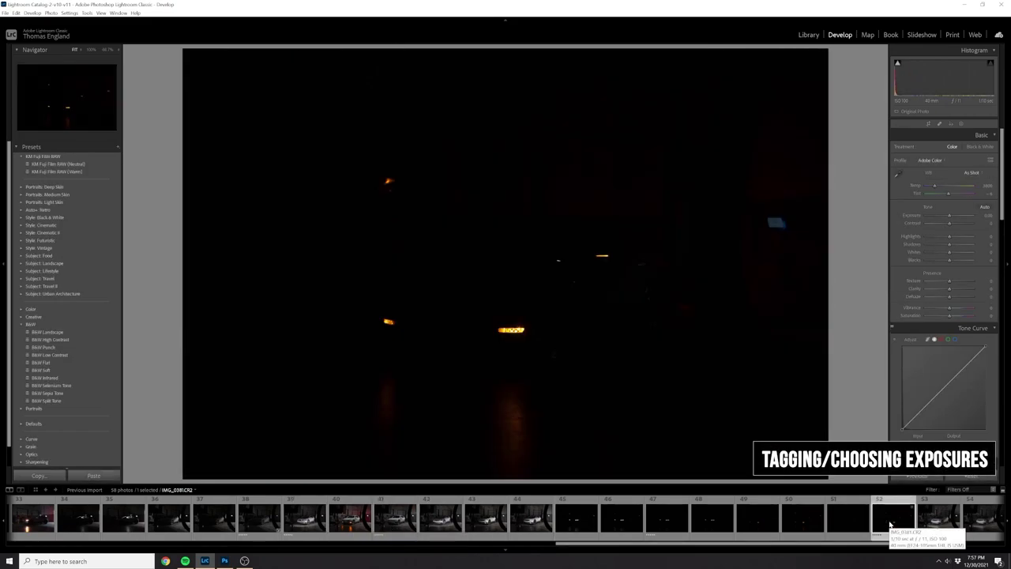
click(940, 520)
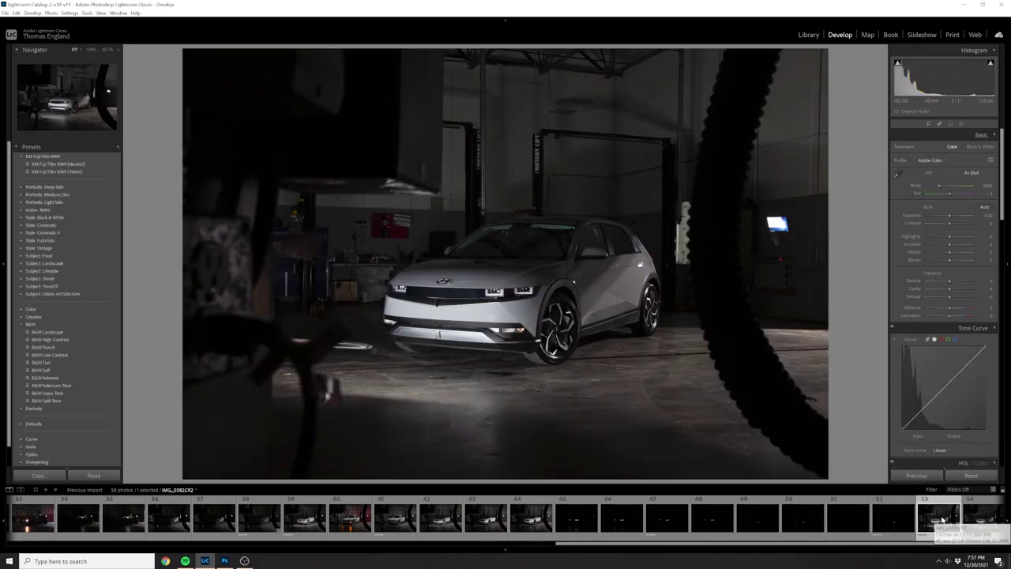
mouse_move(909, 544)
mouse_down()
mouse_move(965, 552)
mouse_move(924, 549)
mouse_up()
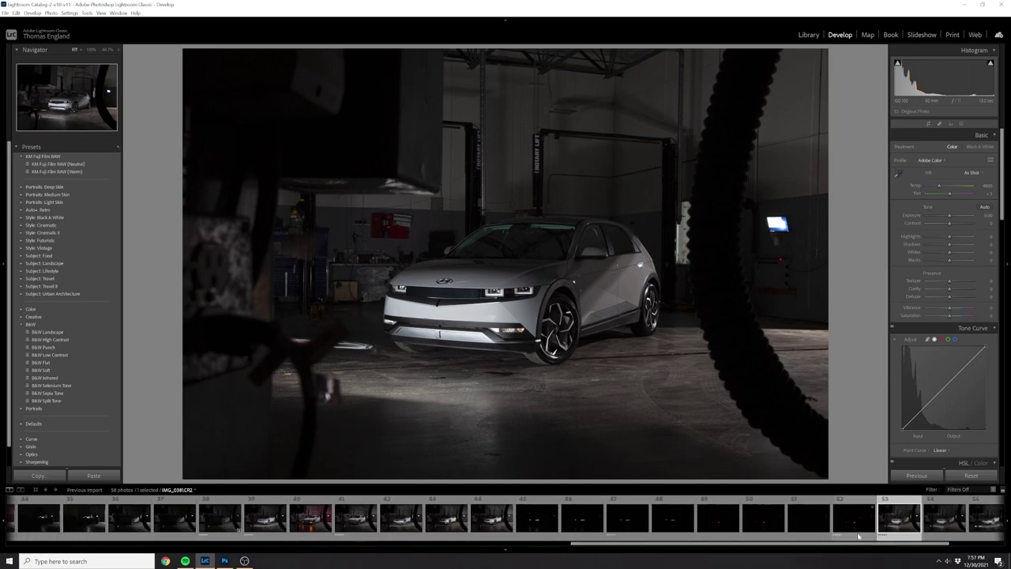
ctrl+click(857, 530)
ctrl+click(360, 523)
ctrl+click(266, 521)
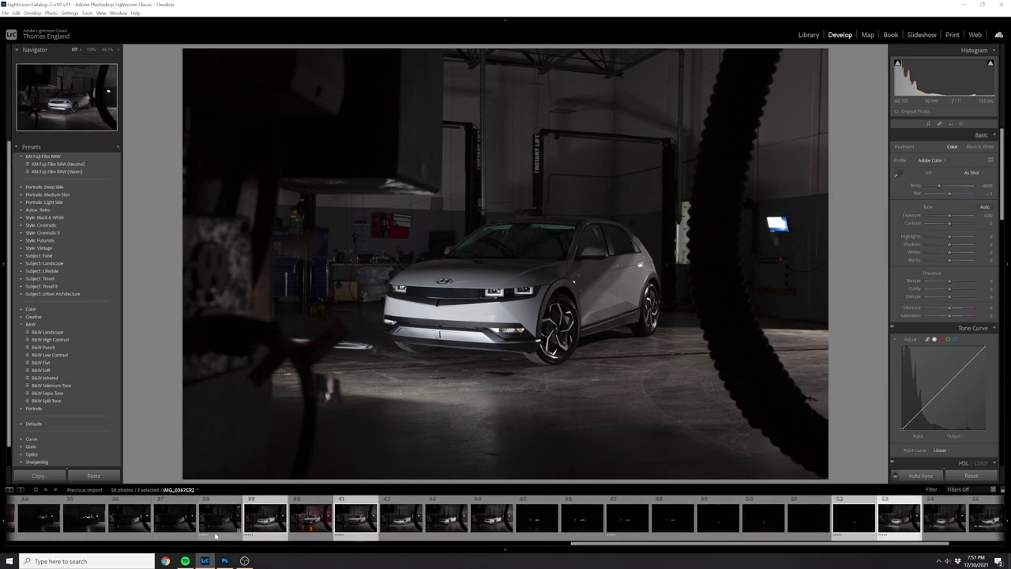
ctrl+click(221, 522)
Step: Open the five selected exposures as layers in Photoshop
scroll(735, 543, up, 2)
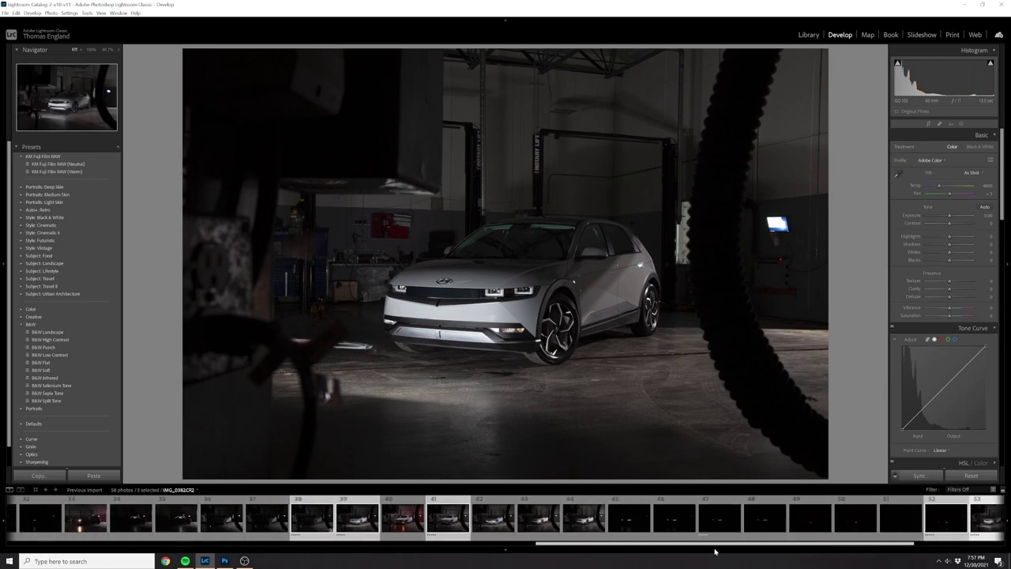
right_click(468, 522)
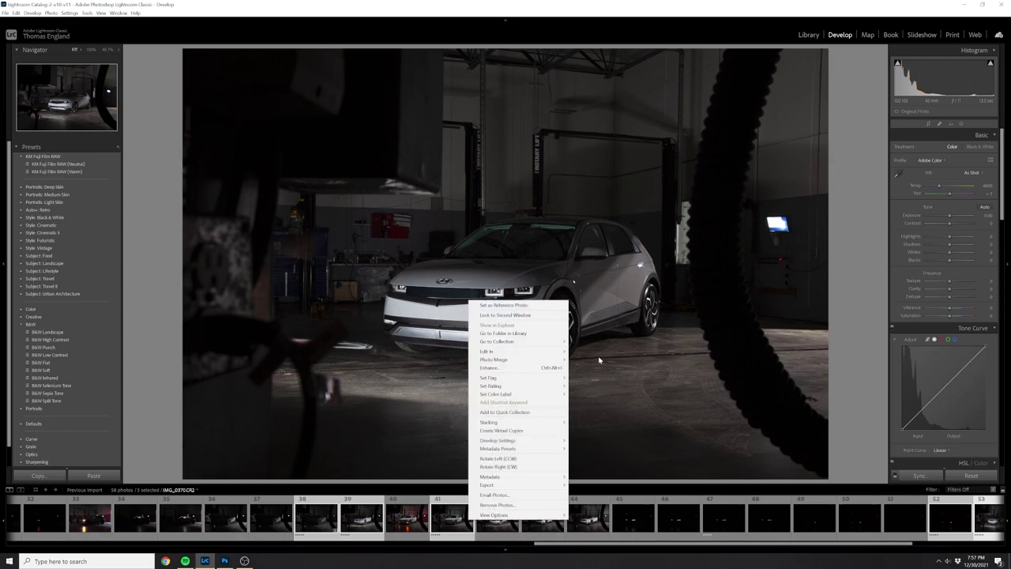
mouse_move(545, 350)
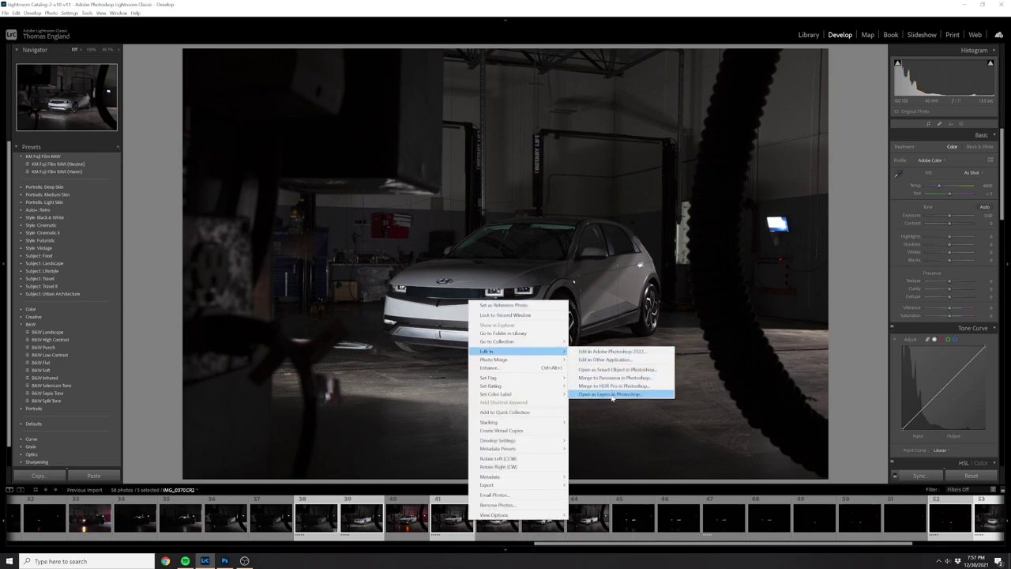
click(612, 395)
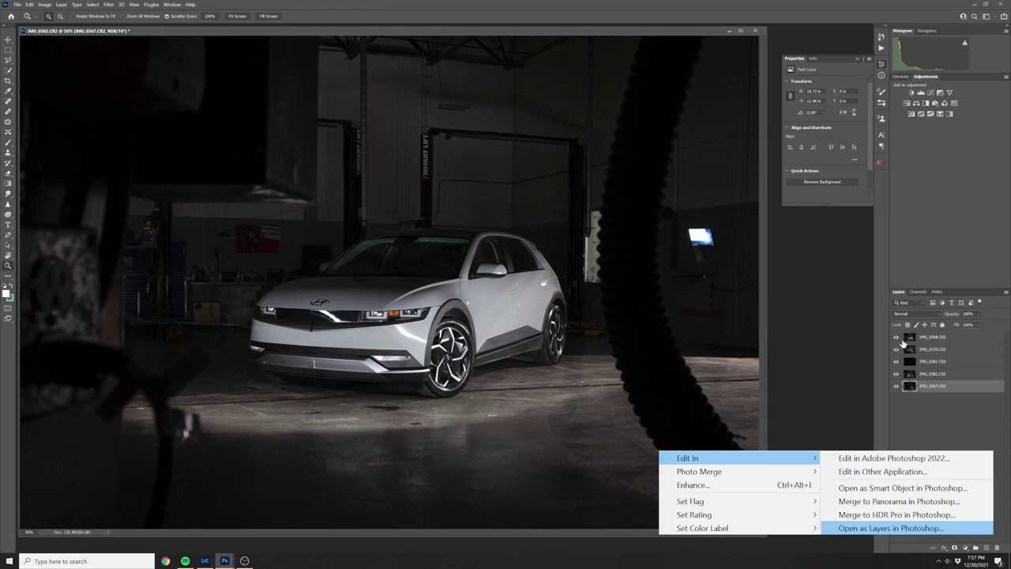
Step: Rename the IMG_0367.CR2 layer as background and the IMG_0382.CR2 layer as front, showing only those two exposures
click(896, 373)
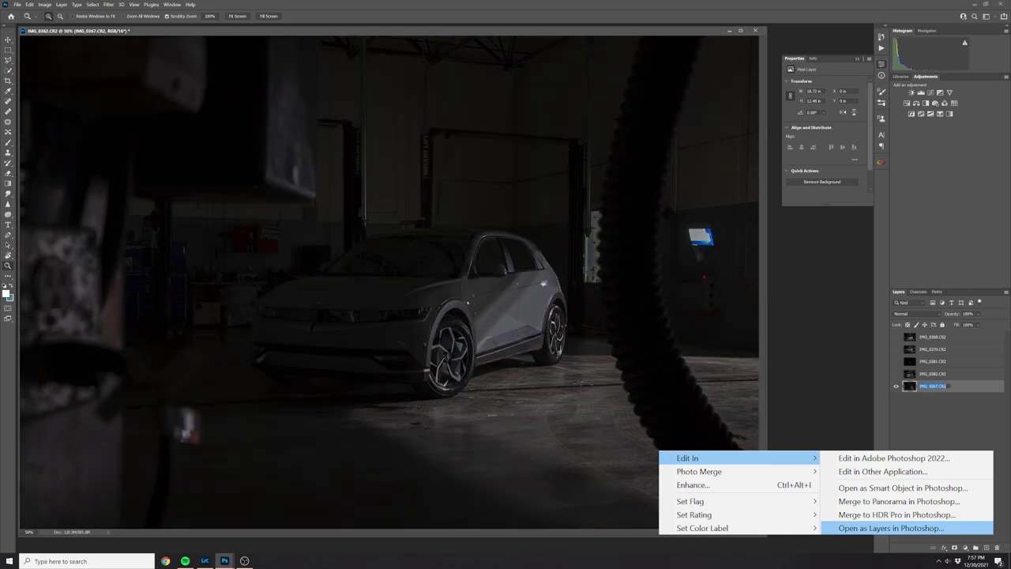
text(background)
key(Return)
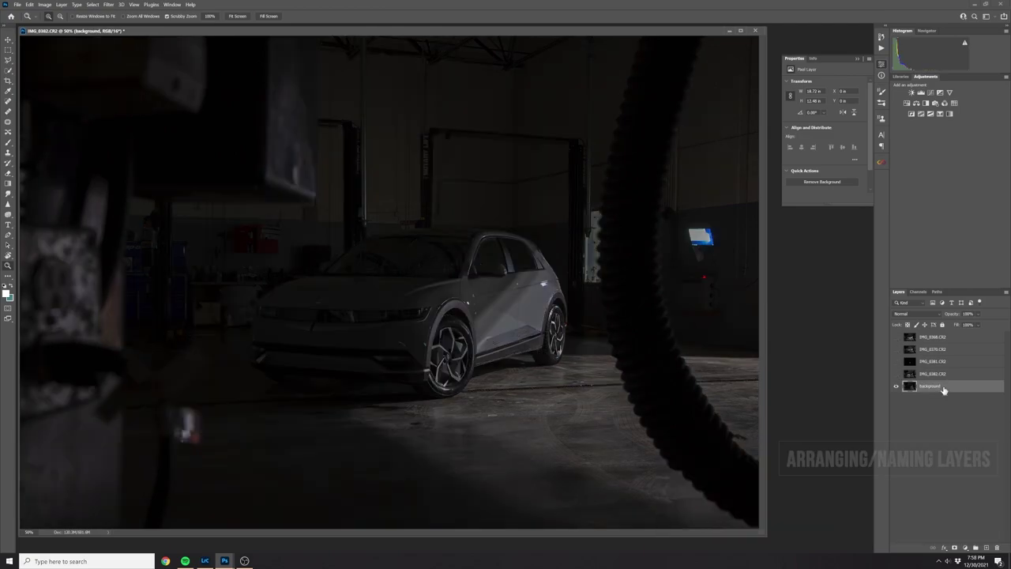
click(896, 373)
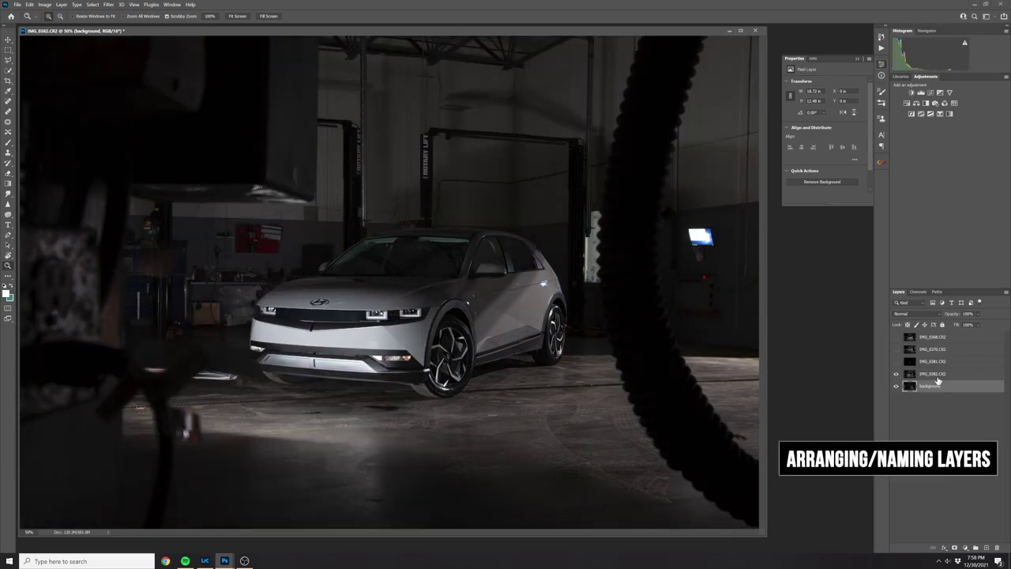
double_click(937, 374)
text(fro)
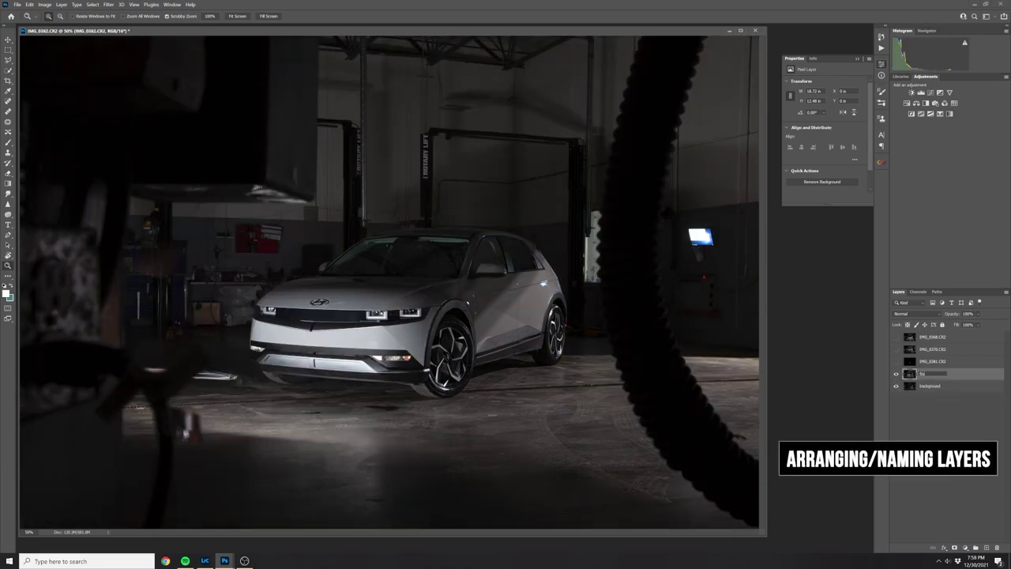
text(nt)
key(Return)
Step: Move the IMG_0381.CR2 layer to the top of the layer stack and hide it
click(896, 362)
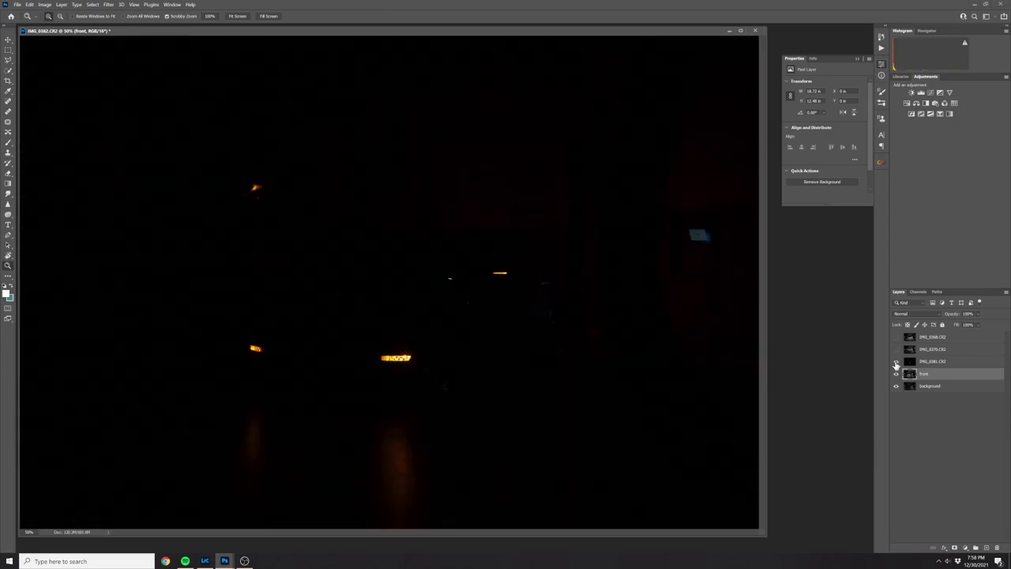
drag(930, 364, 939, 336)
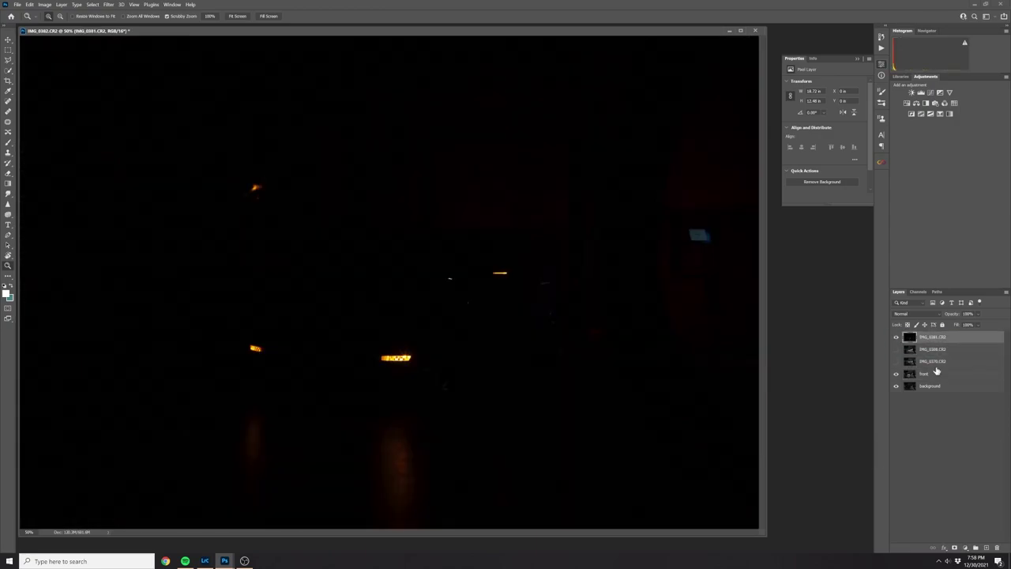
click(896, 336)
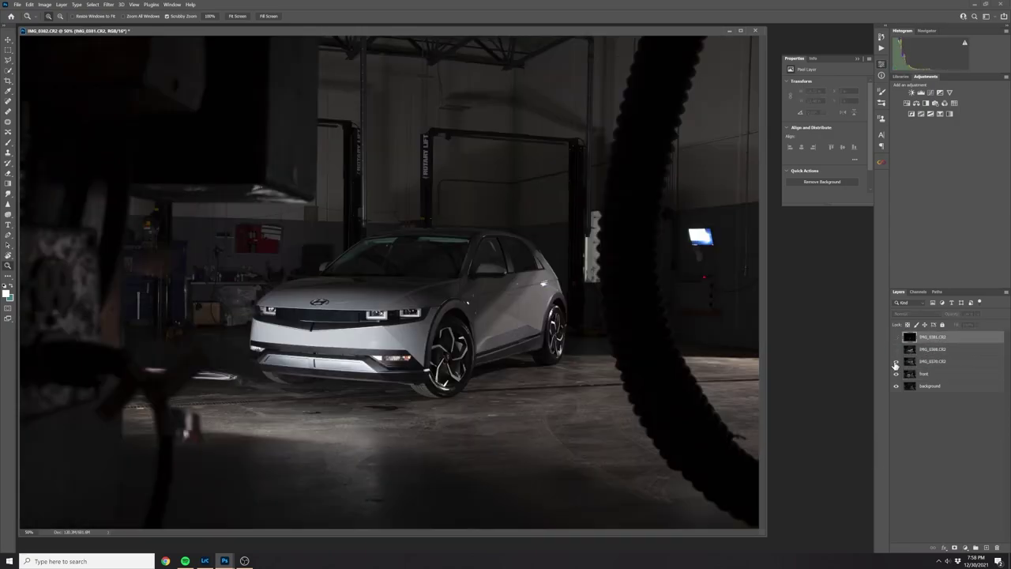
Step: Rename the IMG_0370.CR2 layer as top and the IMG_0368.CR2 layer as side
double_click(932, 361)
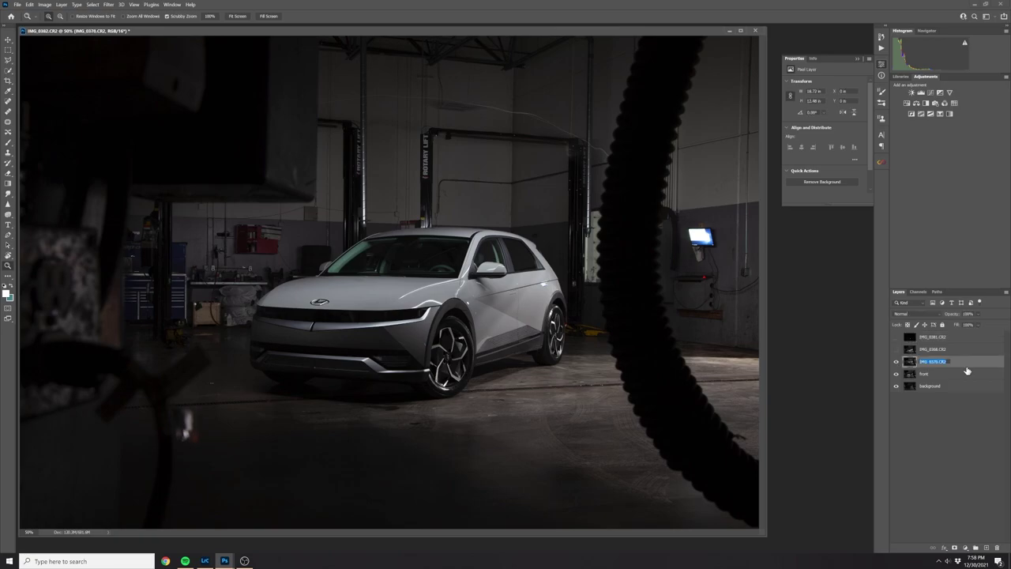
text(top)
key(Return)
click(897, 350)
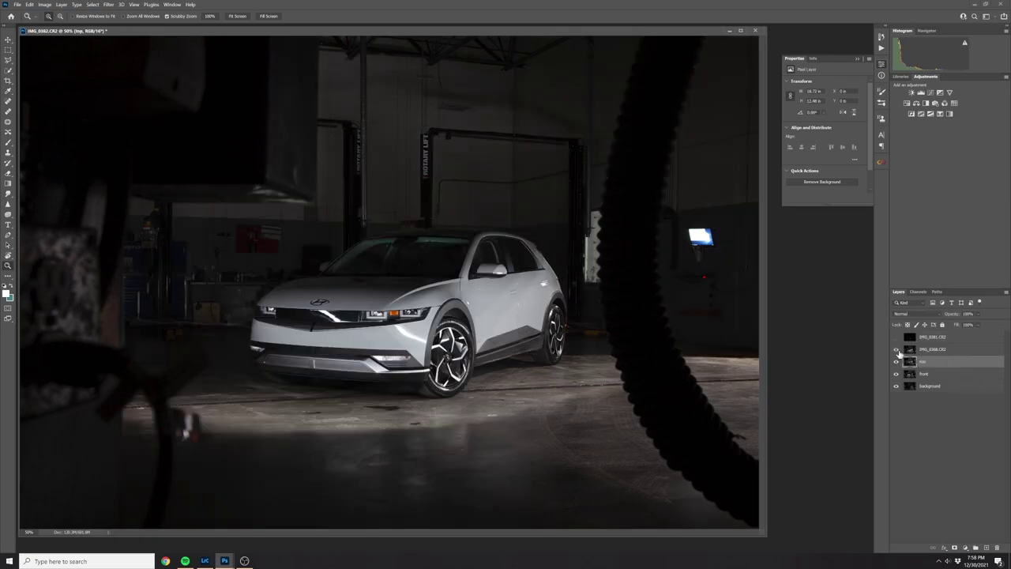
double_click(926, 350)
text(side)
key(Return)
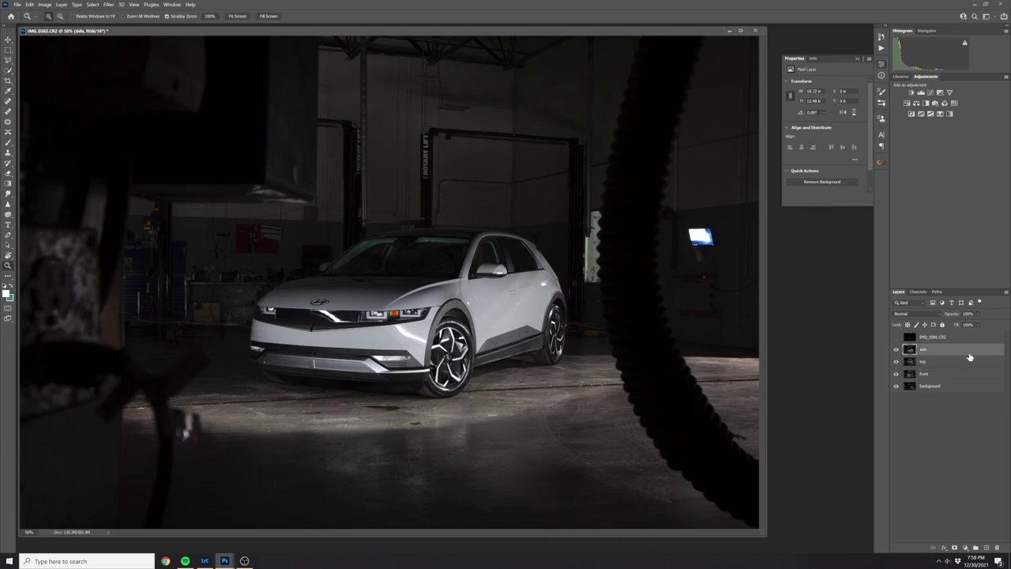
Step: Show the IMG_0381.CR2 layer and rename it as small_lights
click(897, 337)
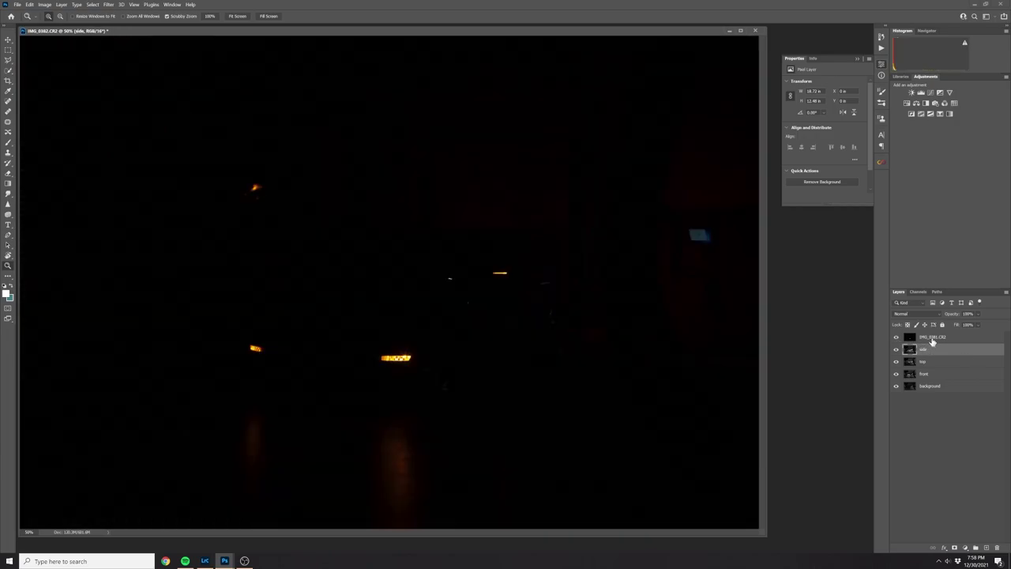
click(933, 339)
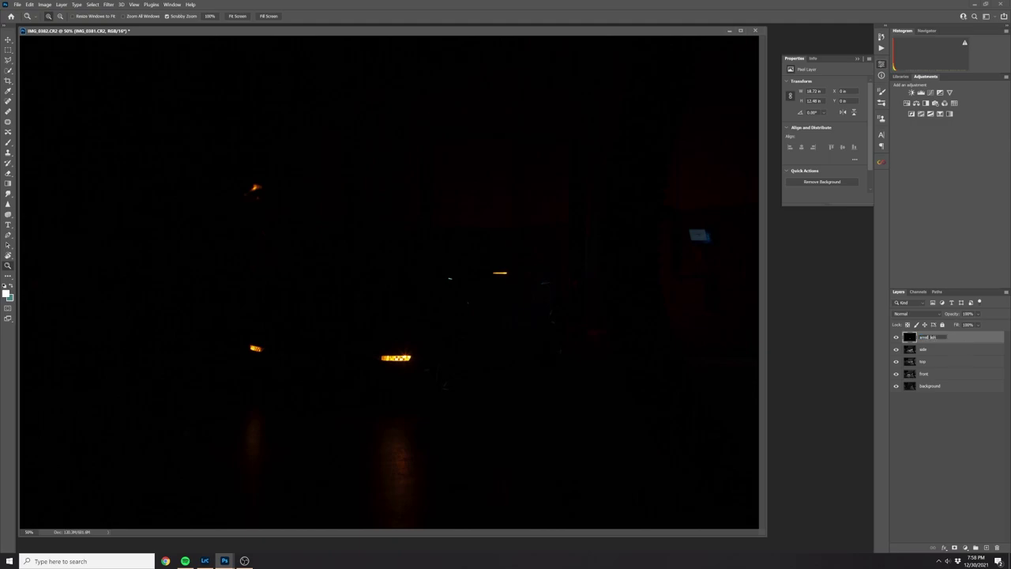
text(hts)
key(Return)
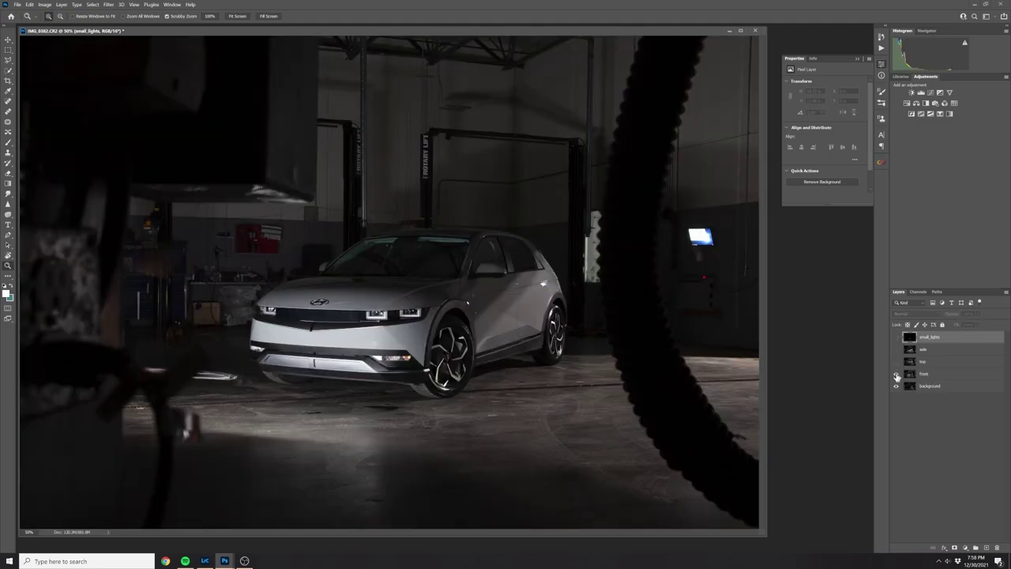
Step: Show all layers and set the blend mode of the four layers above background to Lighten
click(896, 375)
click(896, 374)
click(895, 374)
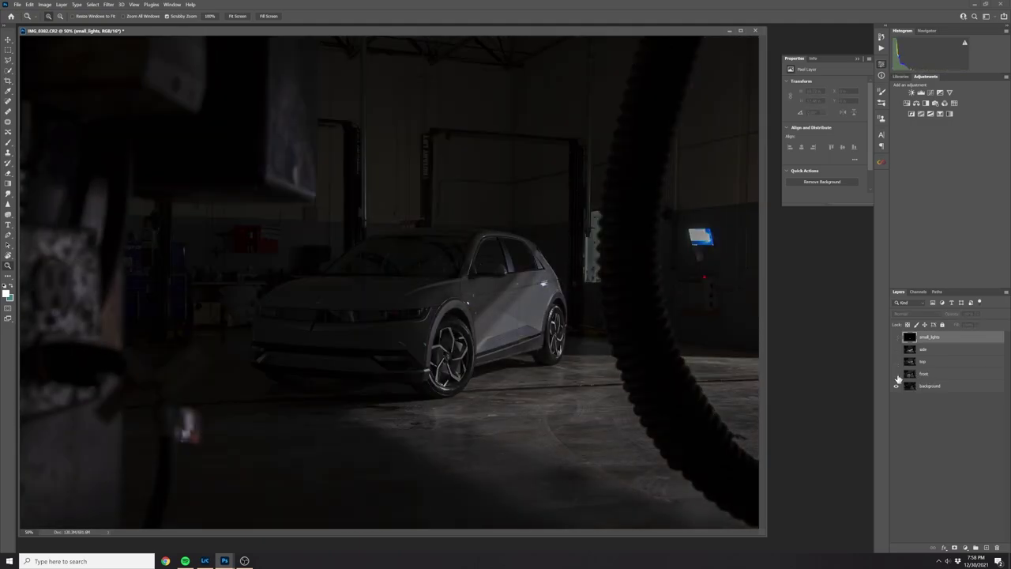
drag(896, 375, 895, 337)
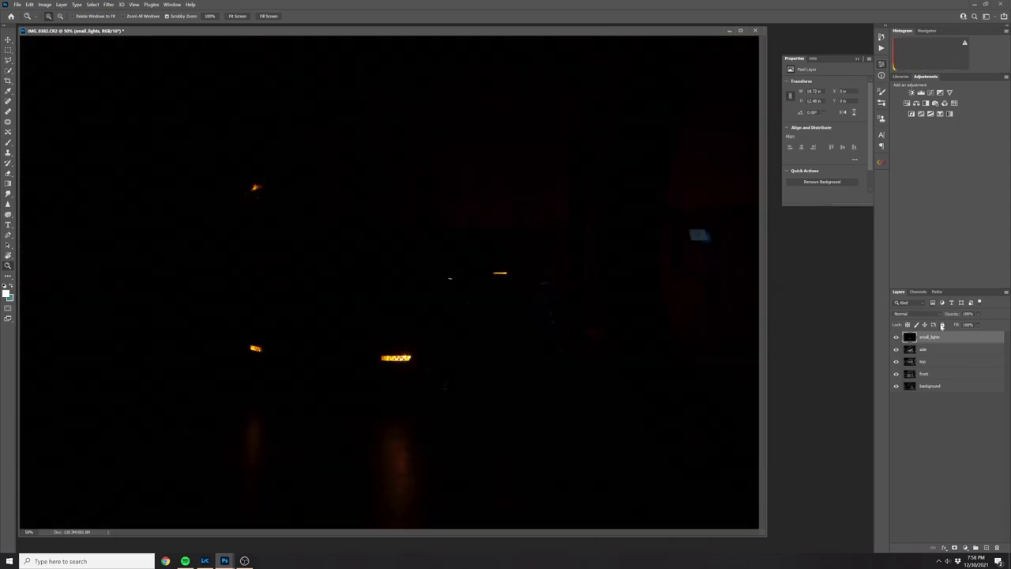
shift+click(942, 377)
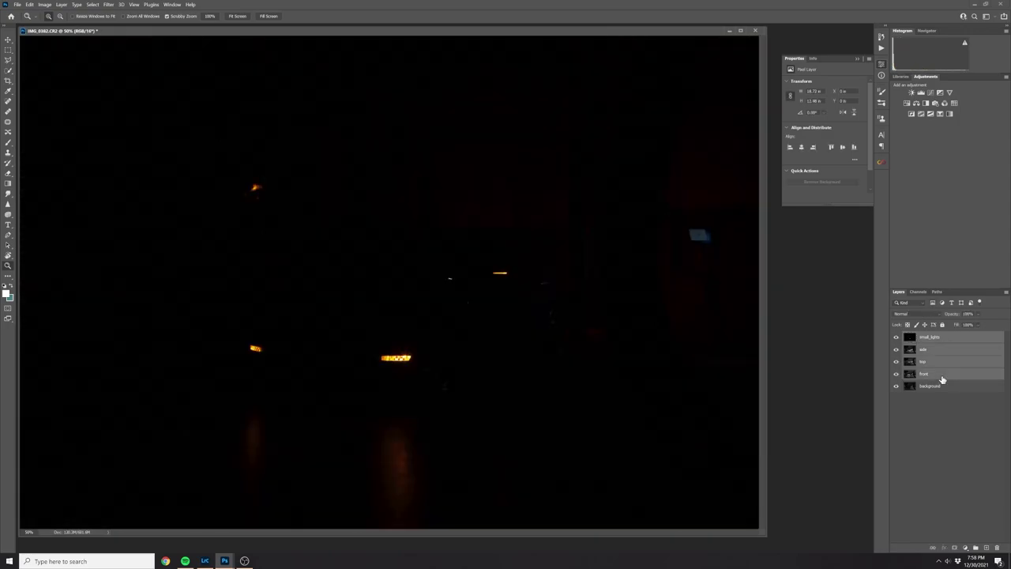
click(939, 316)
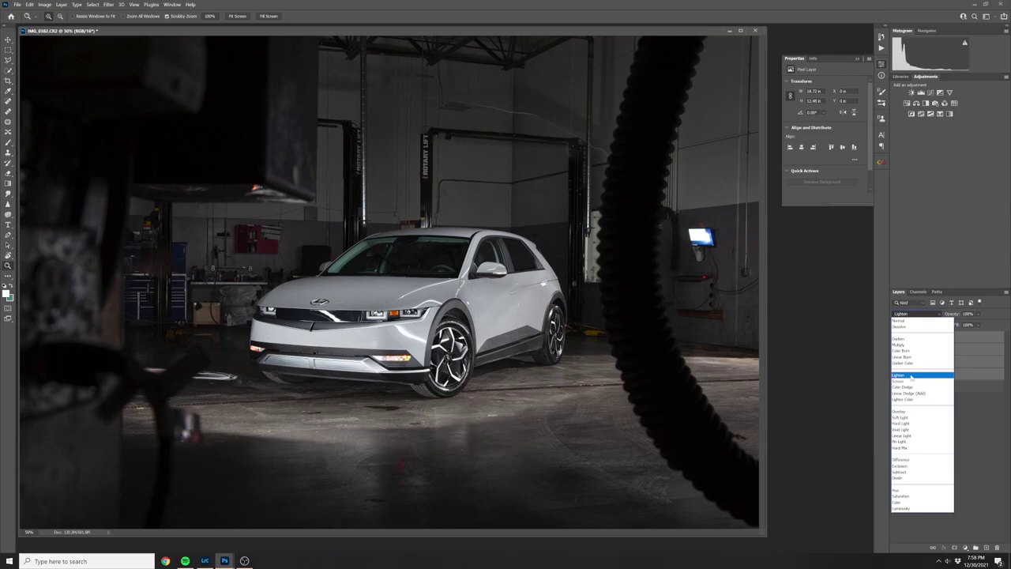
click(912, 377)
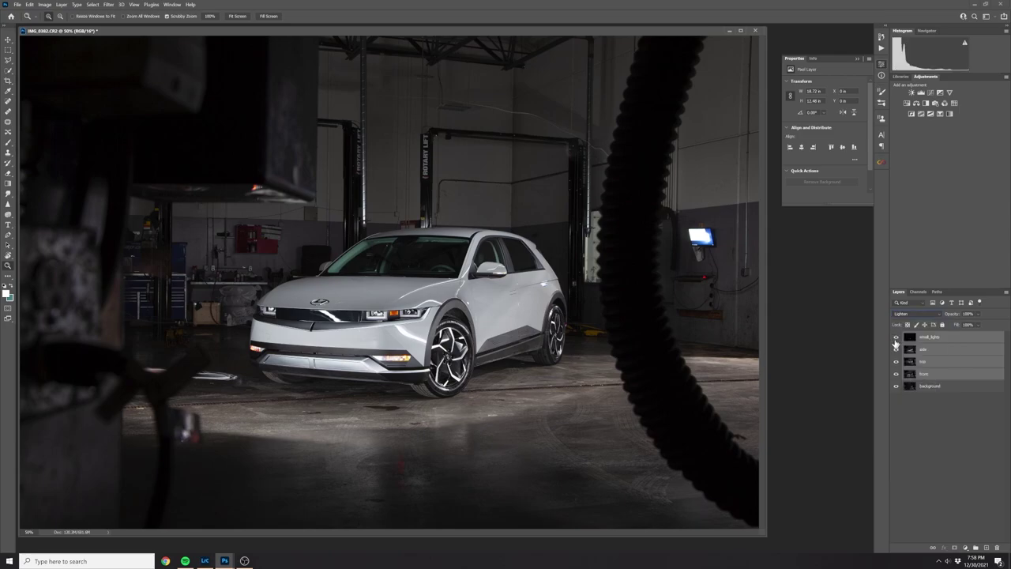
Step: Add a black layer mask to the small_lights layer and paint in the car's amber lower front lights with the Brush tool
click(895, 337)
click(926, 340)
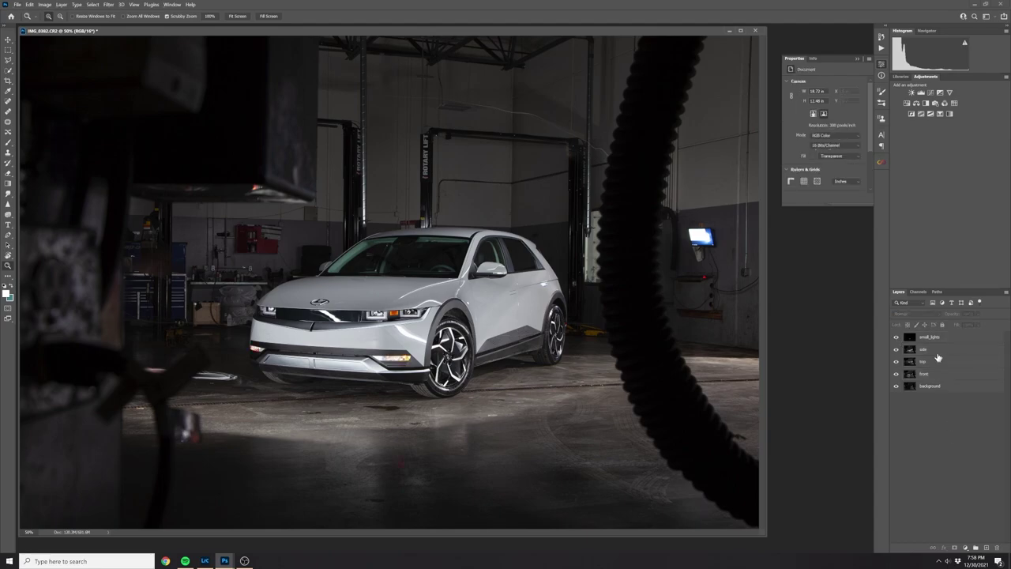
alt+click(956, 547)
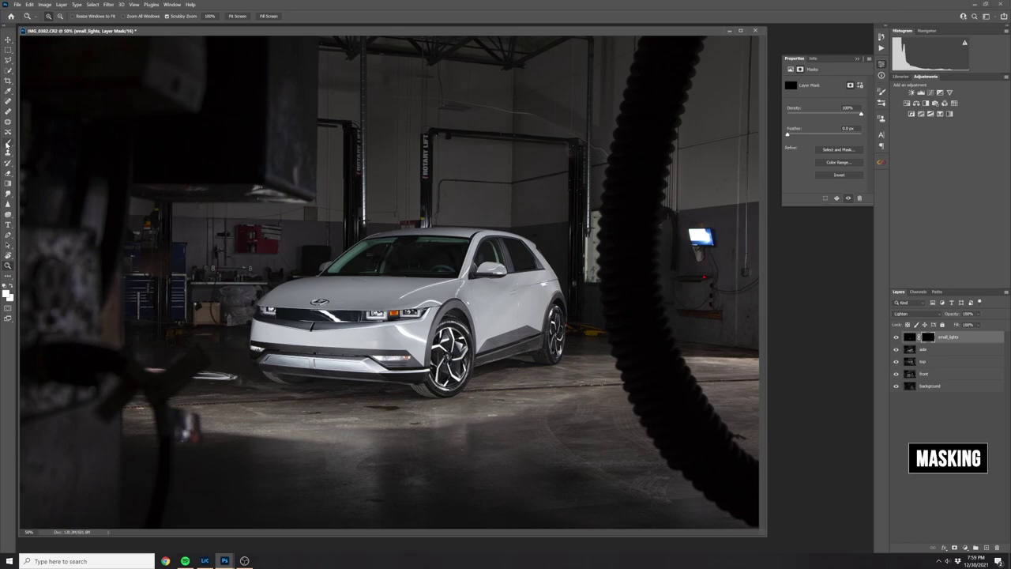
click(8, 144)
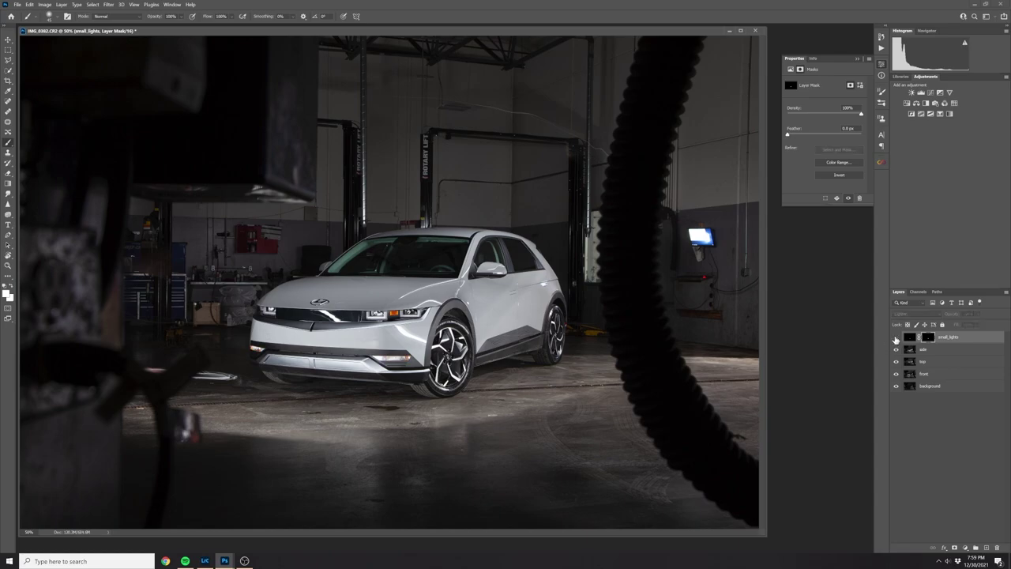
click(896, 338)
click(896, 338)
Step: Compare the image with and without the side layer and add a black layer mask to that layer
click(895, 350)
click(896, 350)
click(896, 349)
click(896, 350)
click(930, 350)
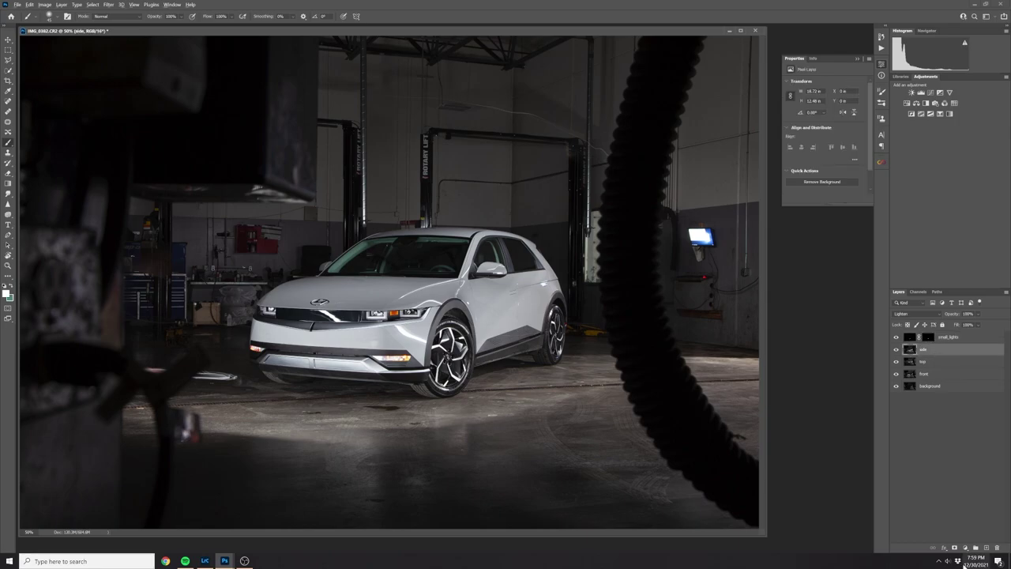
alt+click(954, 548)
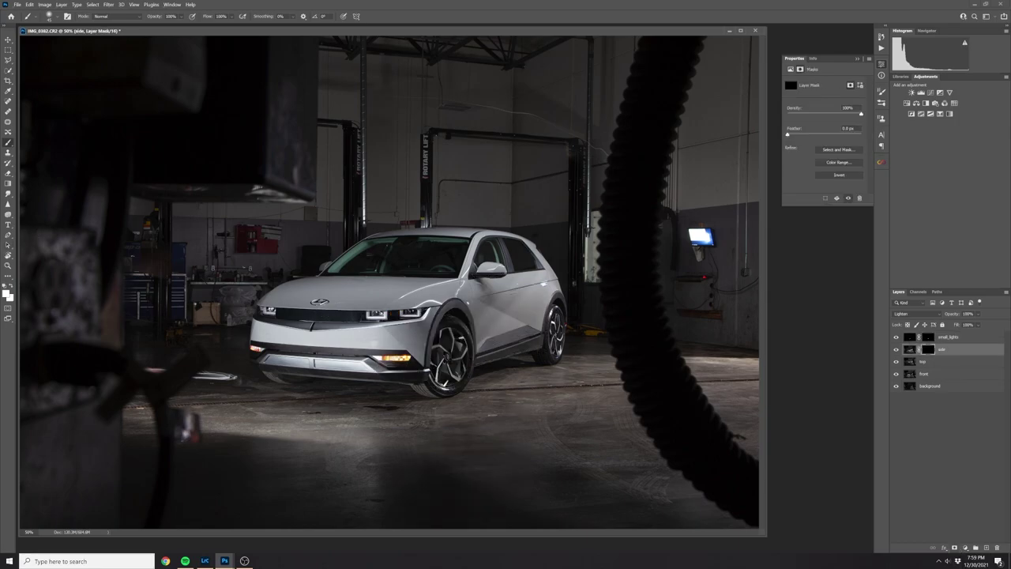
Step: Paint white on the side layer's mask over the car's side, front wheel and headlight, and compare the result
mouse_move(441, 330)
mouse_down()
mouse_move(466, 316)
mouse_move(411, 315)
mouse_move(427, 372)
mouse_move(525, 323)
mouse_move(545, 336)
mouse_move(514, 277)
mouse_up()
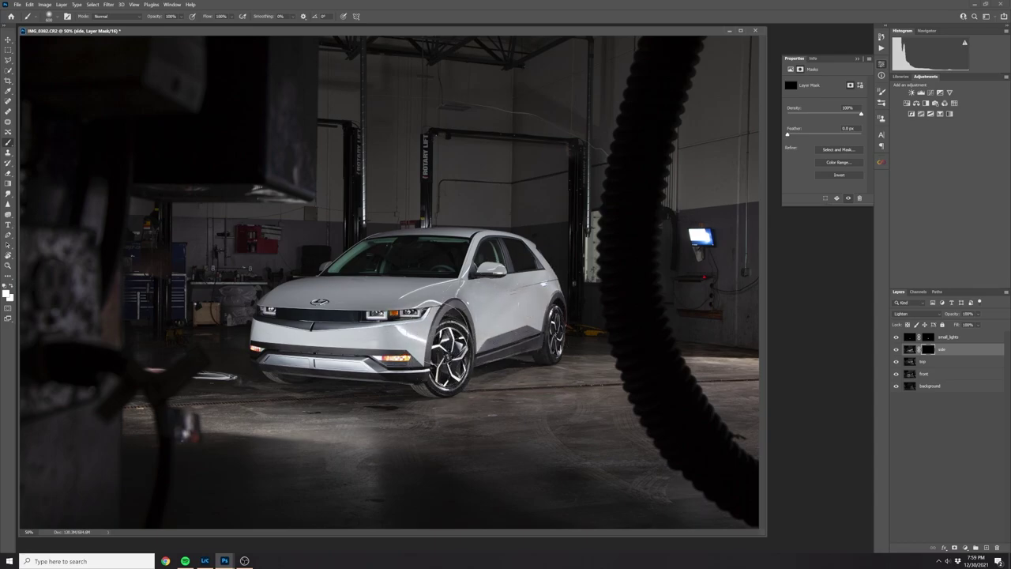
click(896, 349)
click(895, 349)
click(895, 349)
click(896, 349)
Step: Compare the image with and without the top layer, and add a black layer mask to that layer
click(896, 362)
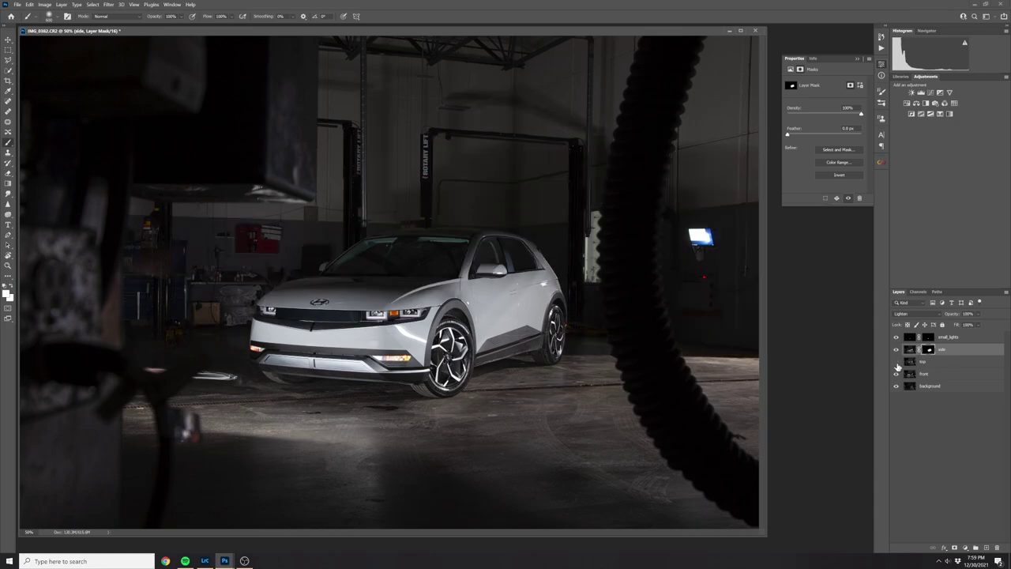
click(895, 363)
click(896, 363)
click(896, 363)
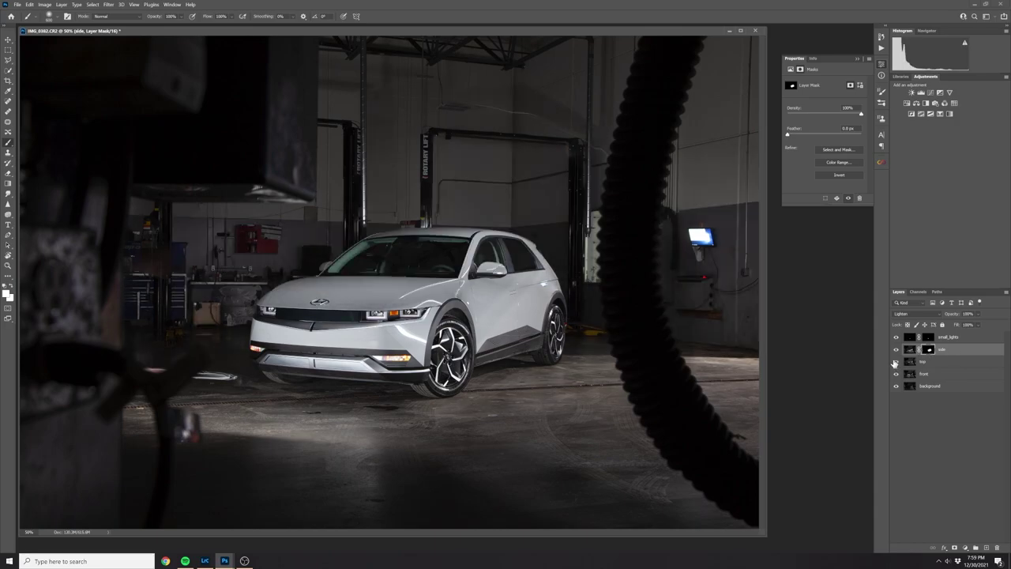
click(928, 361)
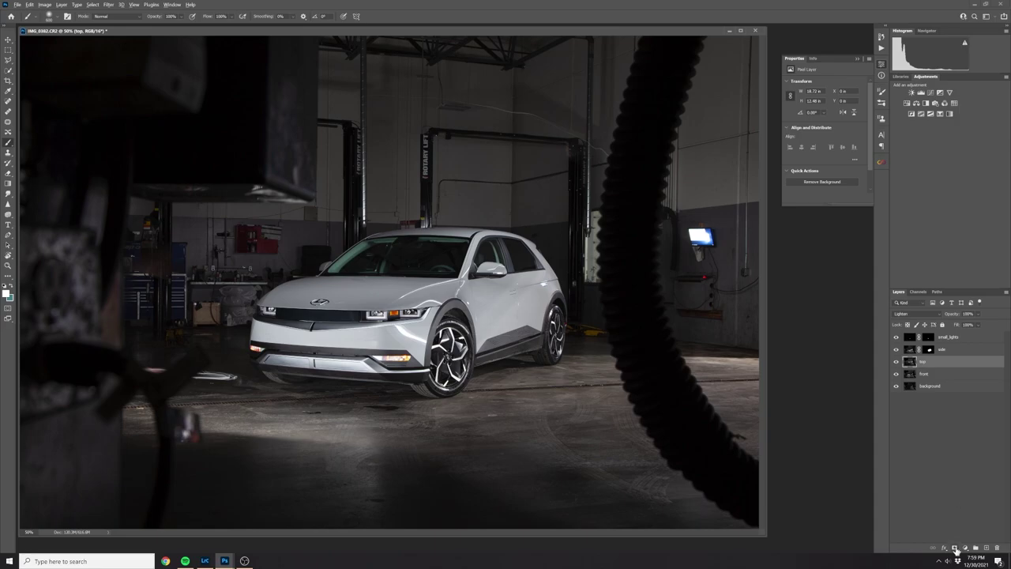
alt+click(955, 548)
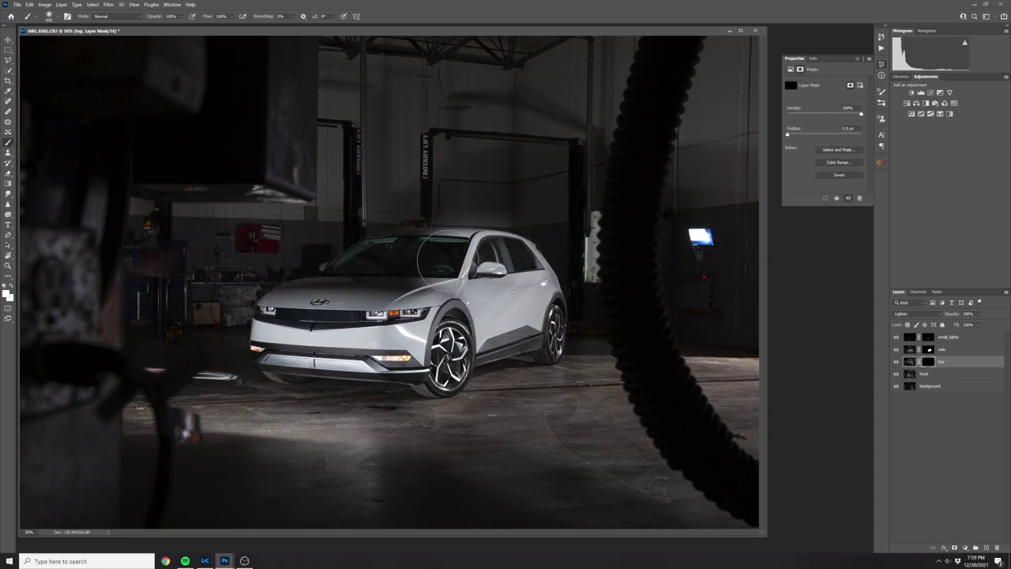
mouse_move(446, 255)
mouse_down()
mouse_move(332, 273)
mouse_move(273, 304)
mouse_up()
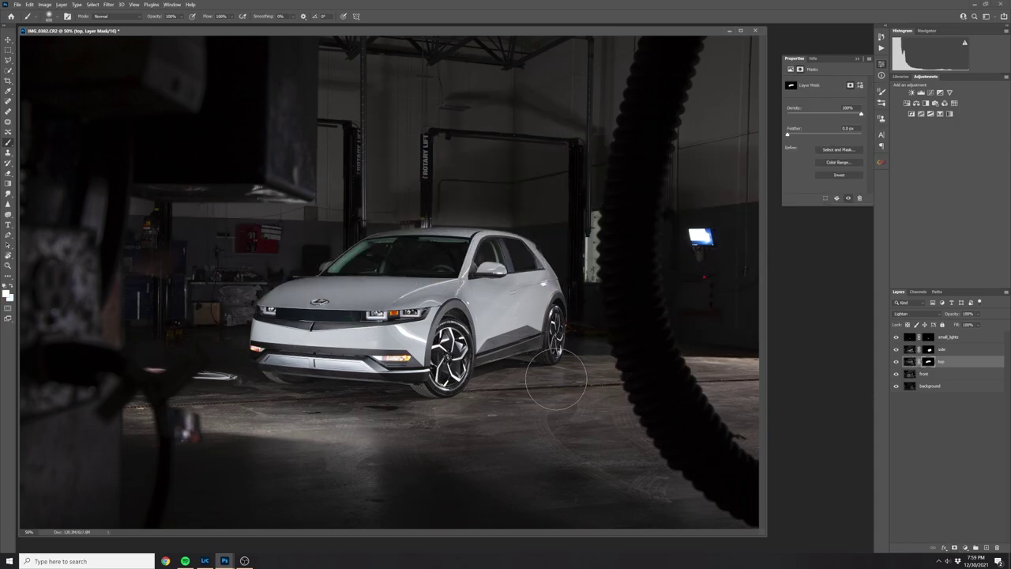
key(ctrl+z)
Step: Trace a Pen tool path along the car's hood, far mirror, roof and rear edge, closing it across the lower body
key(ctrl+plus)
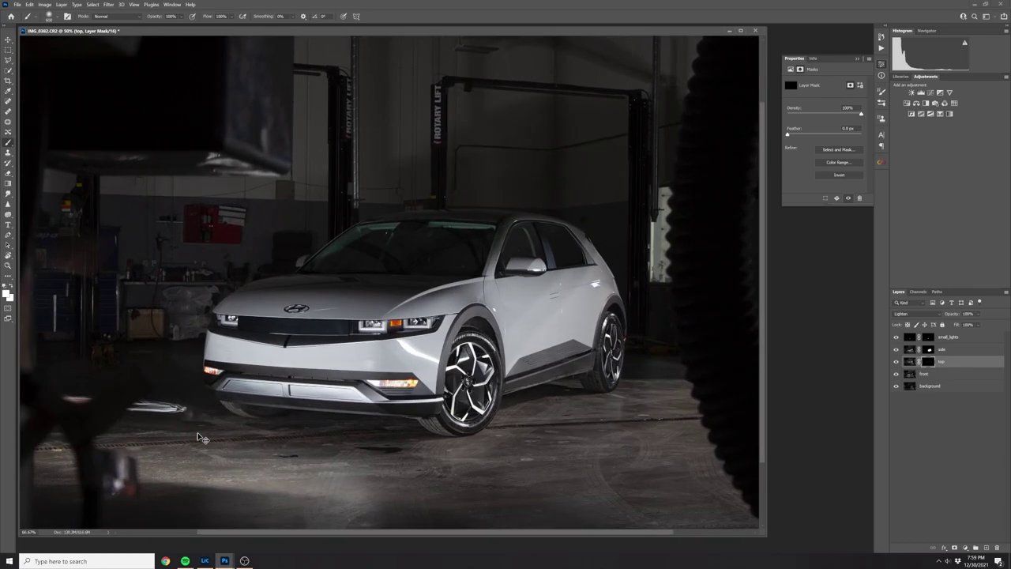
key(ctrl+plus)
drag(360, 415, 334, 384)
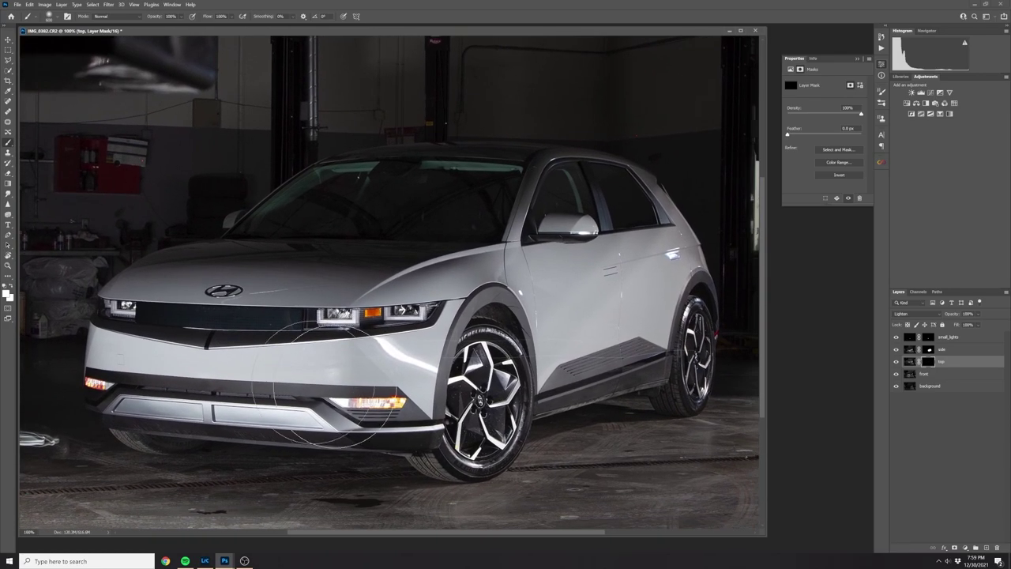
click(7, 234)
click(98, 296)
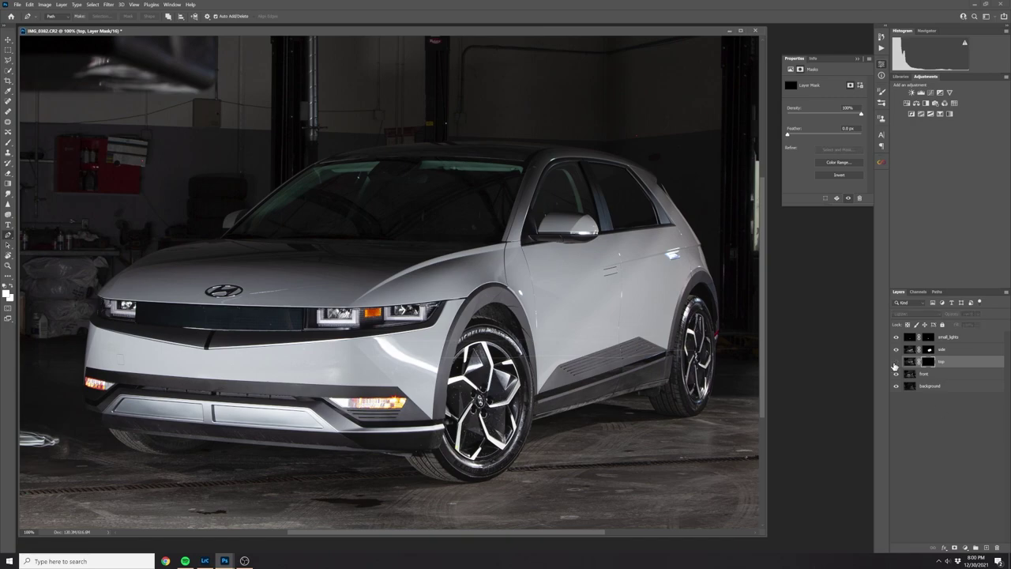
mouse_move(219, 239)
mouse_down()
mouse_move(313, 235)
mouse_move(224, 233)
mouse_up()
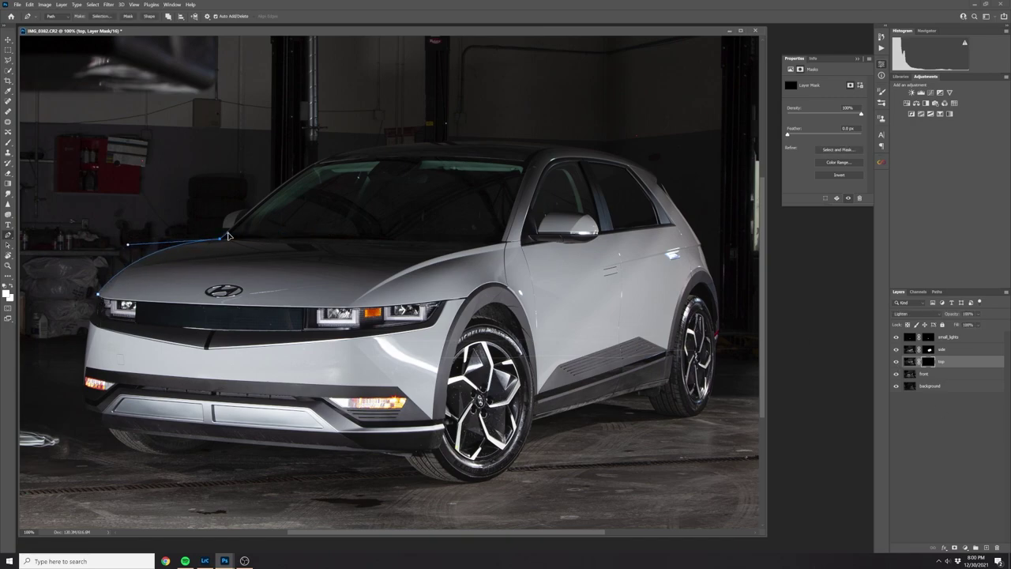
click(225, 233)
drag(349, 155, 397, 145)
drag(654, 176, 679, 227)
key(ctrl+z)
click(412, 142)
drag(589, 169, 605, 184)
click(615, 203)
click(641, 246)
Step: Convert the path into a selection with a 0.3-pixel feather and paint white inside it on the top layer's mask over roof and hood
right_click(139, 313)
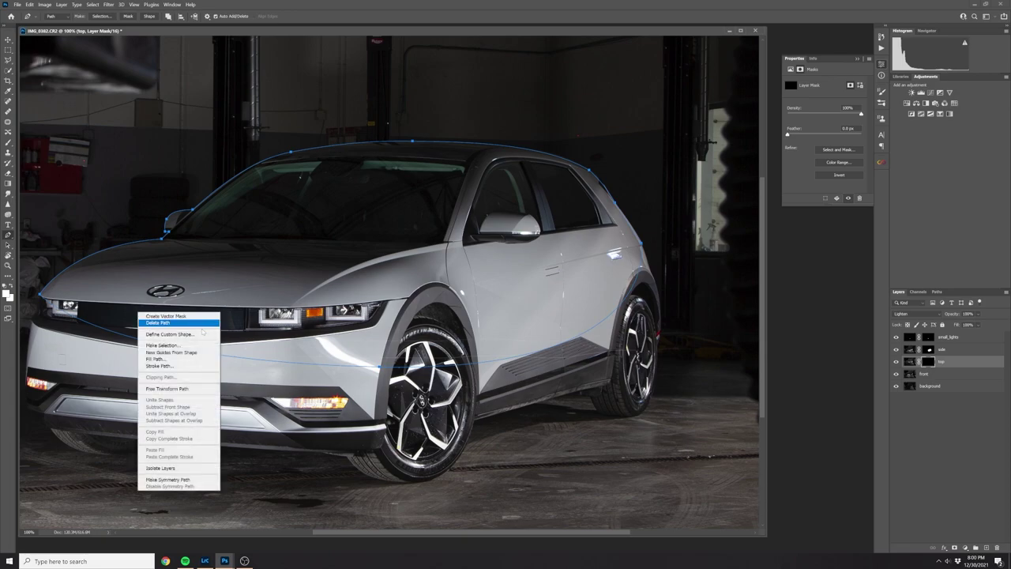
click(173, 346)
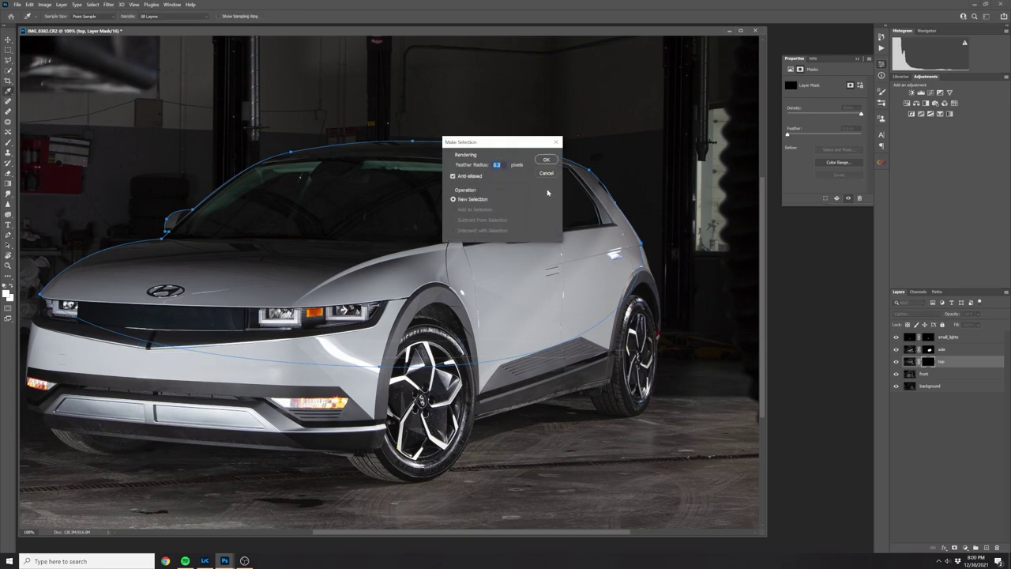
key(Return)
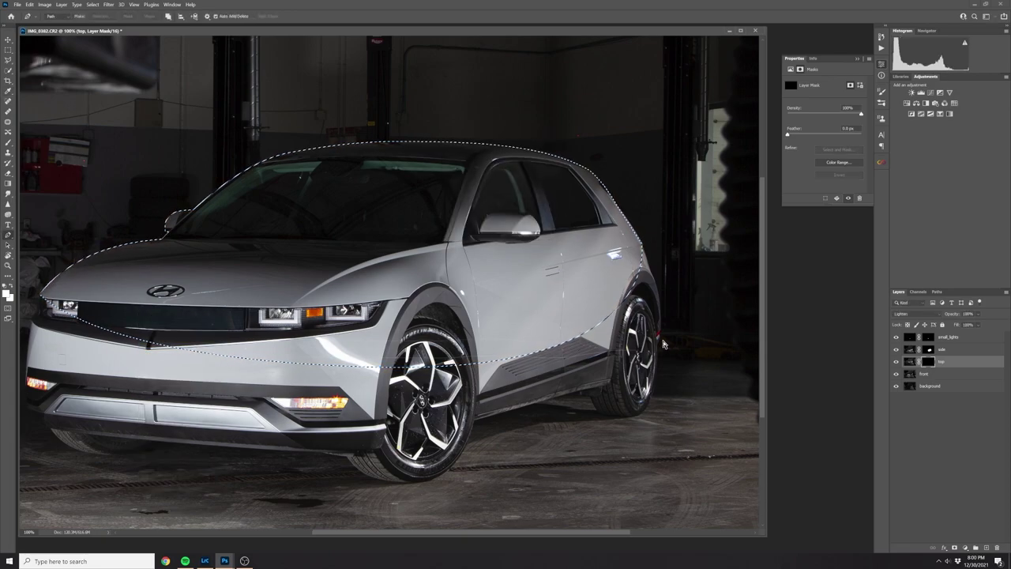
key(ctrl+minus)
key(ctrl+minus)
key(b)
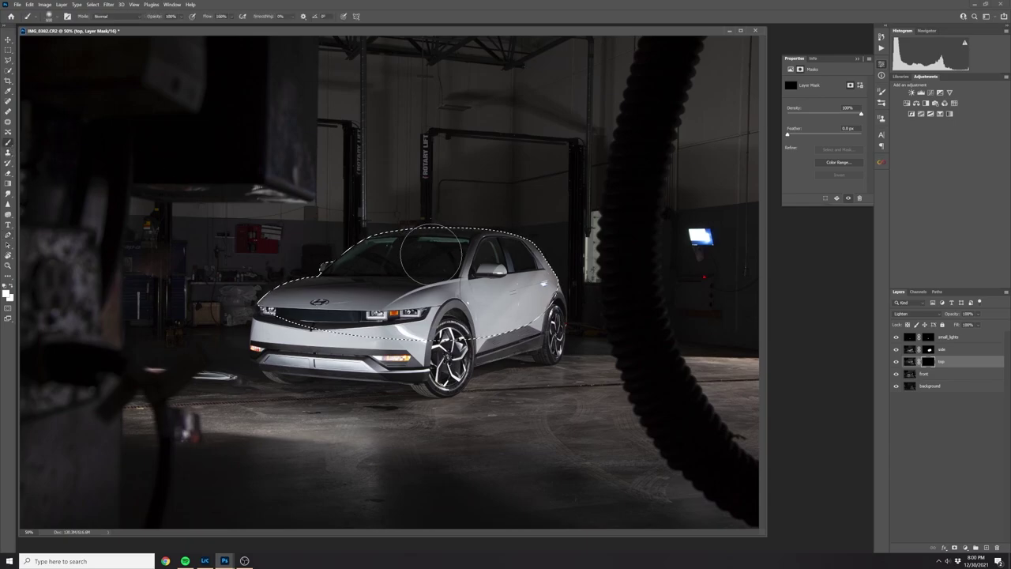
mouse_move(395, 257)
mouse_down()
mouse_move(300, 310)
mouse_move(477, 263)
mouse_move(422, 277)
mouse_move(428, 287)
mouse_move(355, 294)
mouse_move(370, 275)
mouse_move(500, 234)
mouse_up()
Step: Compare the car's roof, windshield and hood with the masked top layer shown and hidden
click(895, 361)
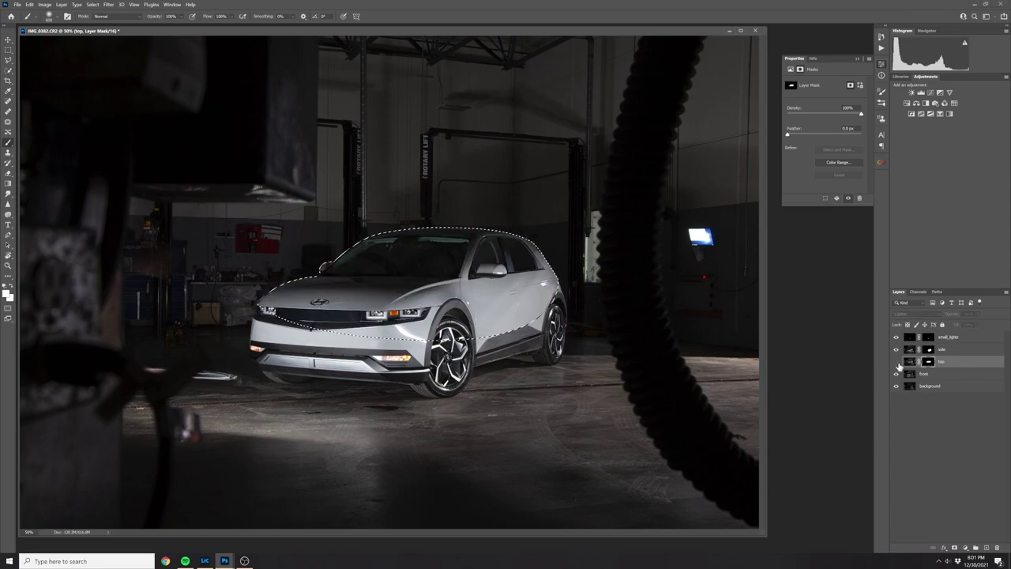
click(895, 362)
click(896, 362)
click(895, 361)
click(895, 361)
click(895, 361)
click(896, 361)
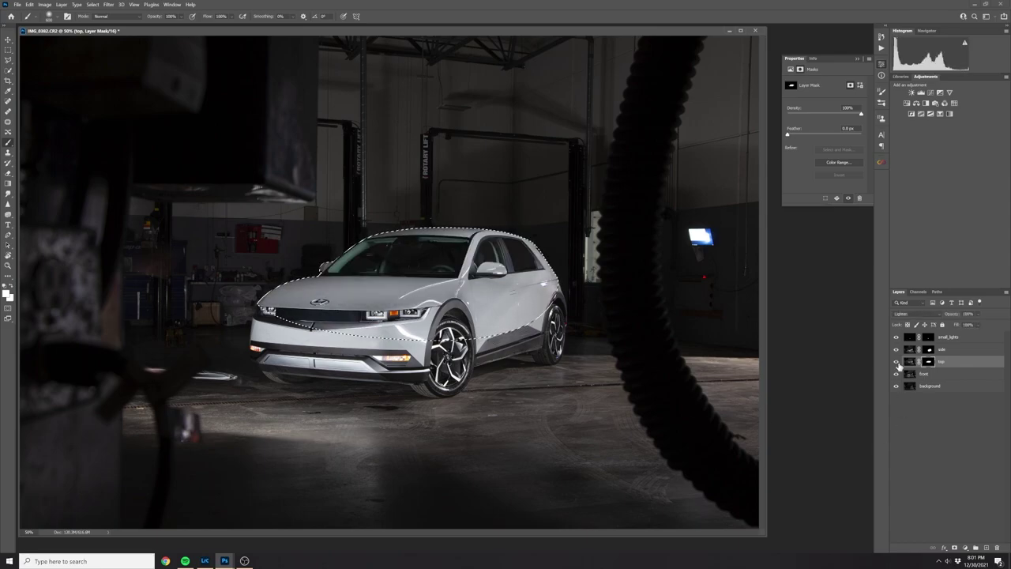
click(896, 361)
click(895, 361)
Step: Deselect the traced outline and recheck the image with and without the top layer
key(ctrl+d)
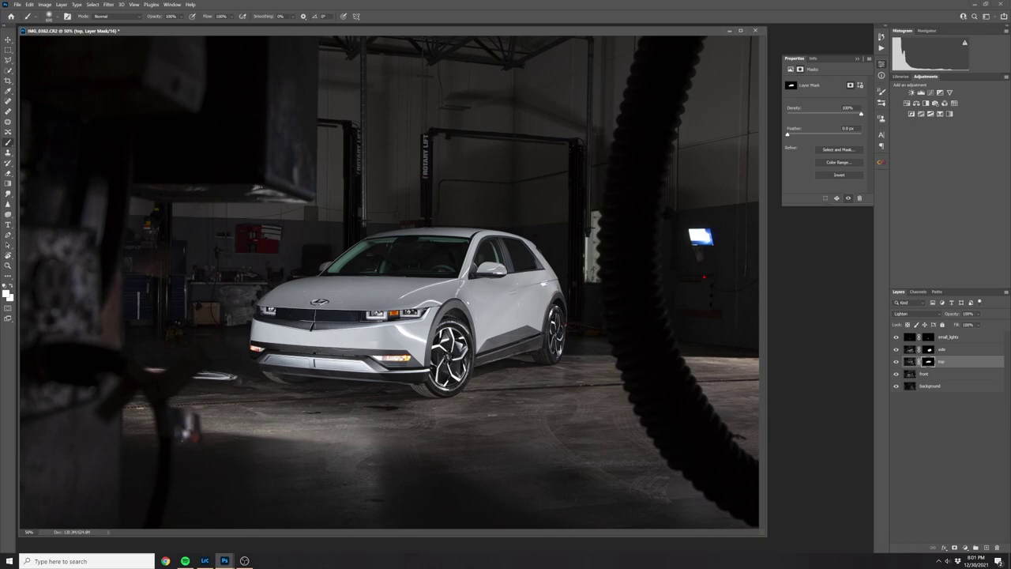
click(896, 360)
click(895, 361)
click(896, 361)
click(895, 361)
Step: Touch up the top layer's mask with black beside the hood and inspect that edge with the layer shown and hidden
click(272, 246)
key(ctrl+plus)
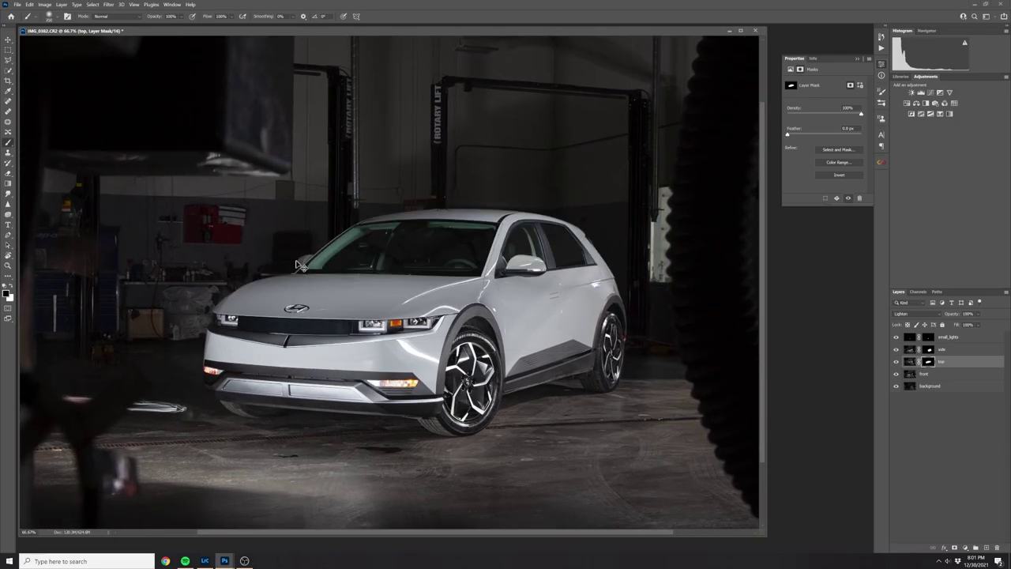
key(ctrl+plus)
drag(299, 264, 491, 313)
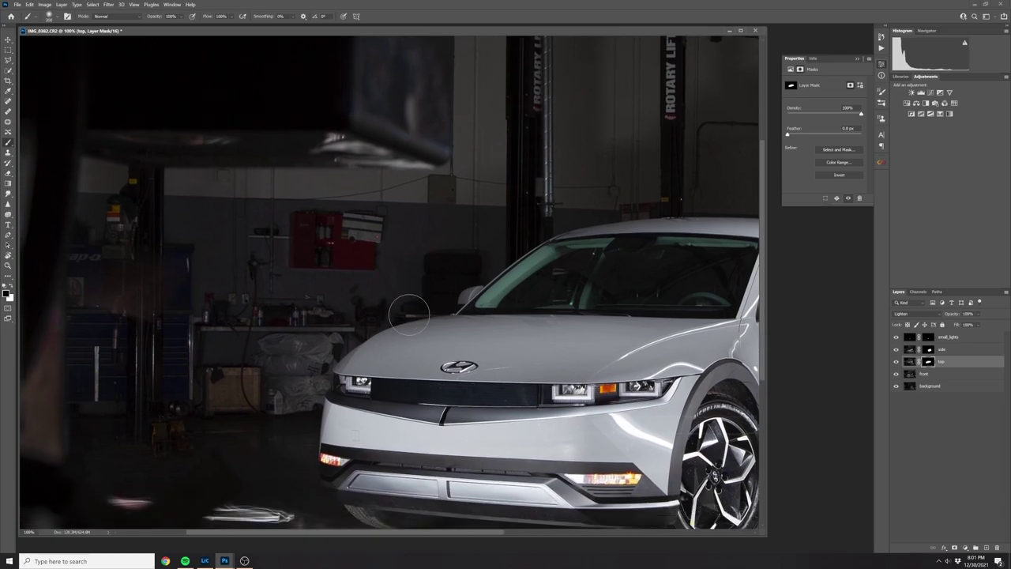
click(897, 362)
click(896, 362)
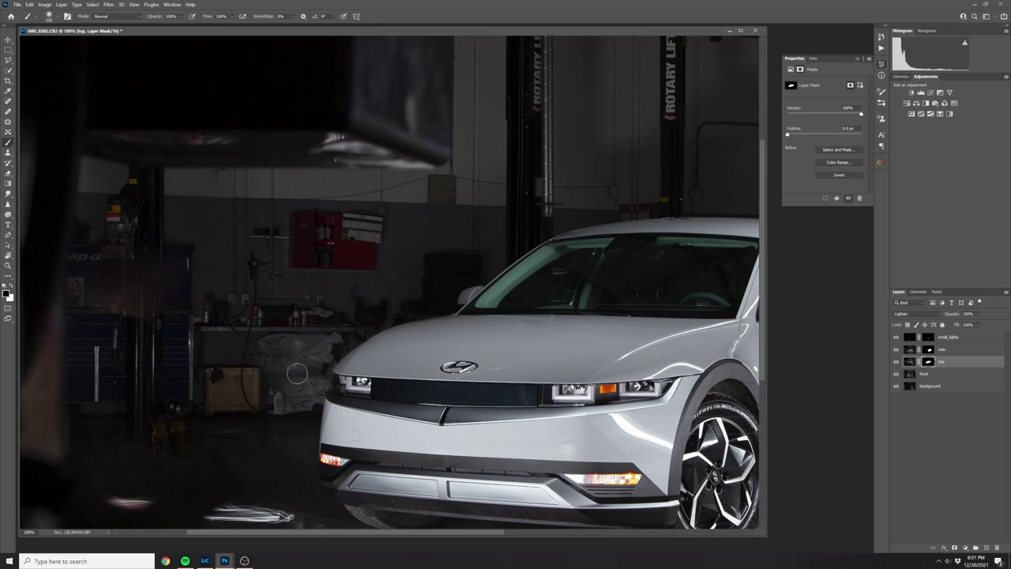
click(896, 362)
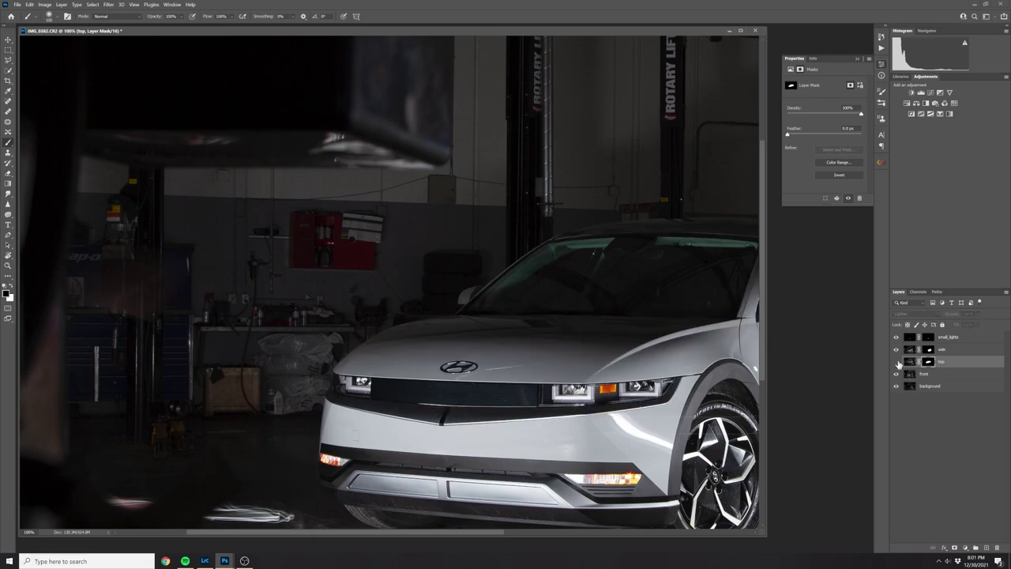
click(896, 362)
click(895, 362)
click(896, 362)
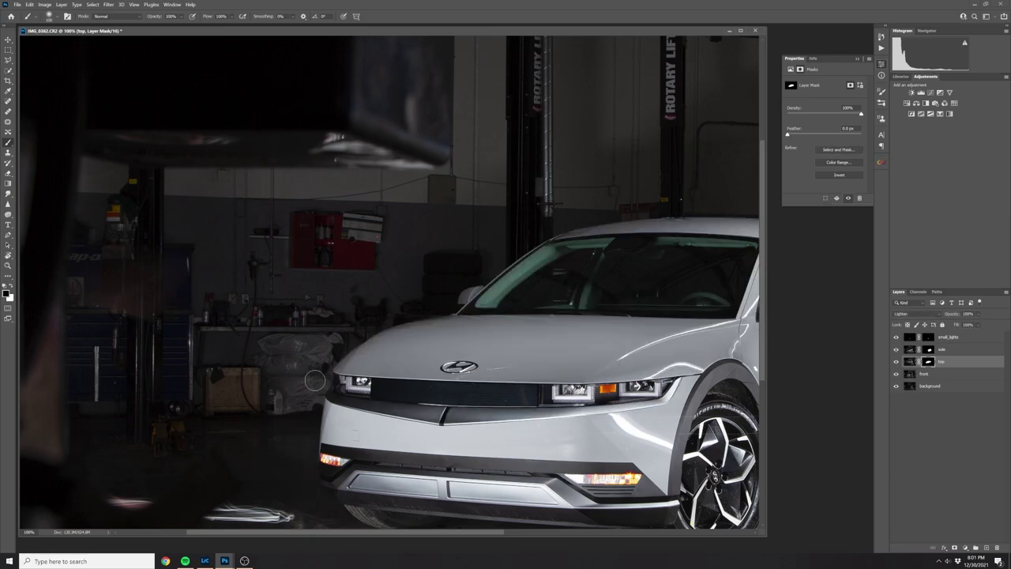
Step: Inspect the car's roof, side windows and rear with the top layer shown and hidden
drag(684, 347, 345, 348)
click(897, 361)
click(896, 361)
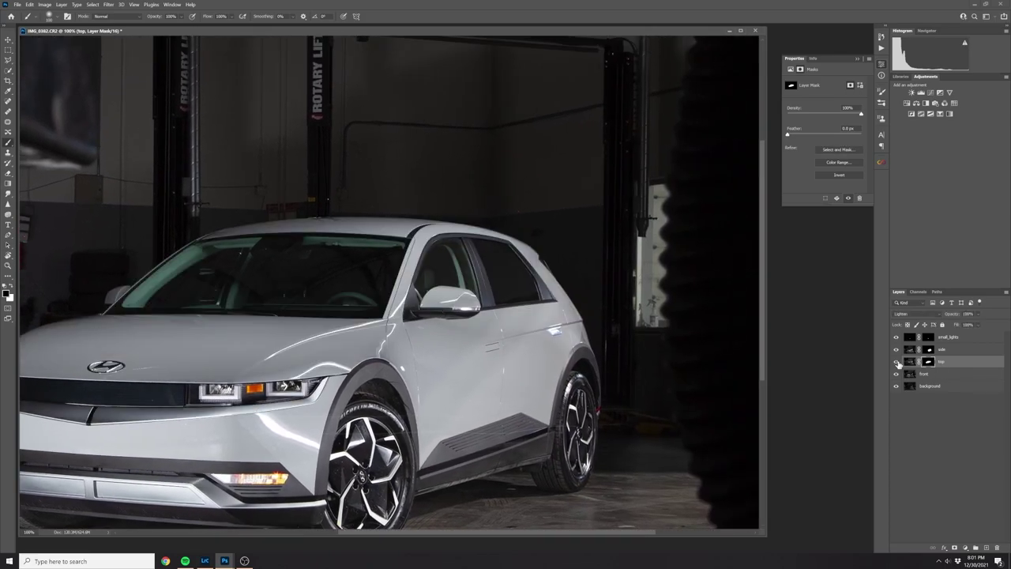
click(896, 362)
click(896, 361)
Step: Compare the image with and without the front layer, and add a black layer mask to that layer
click(896, 376)
click(896, 376)
drag(404, 385, 710, 259)
click(927, 374)
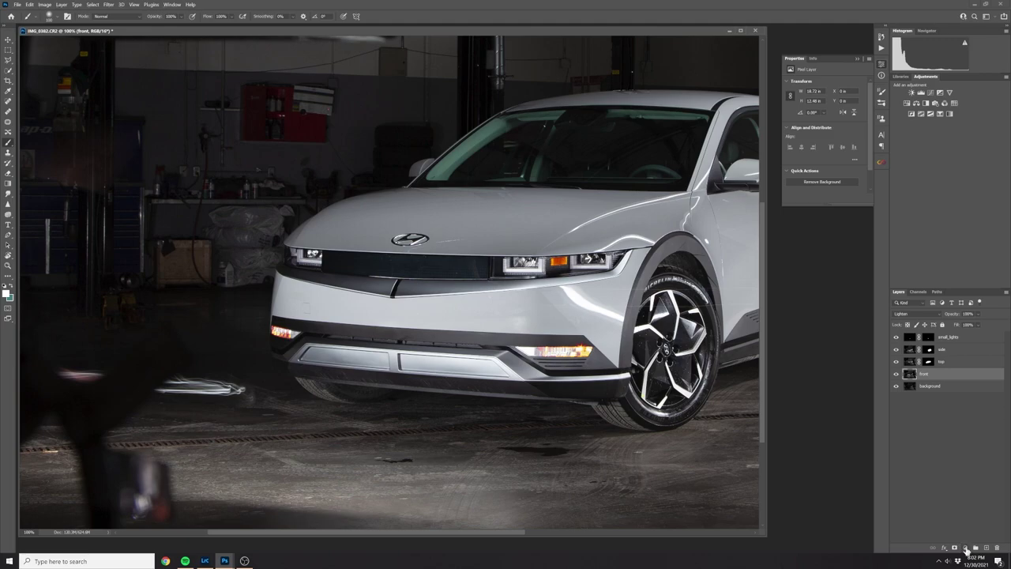
alt+click(955, 548)
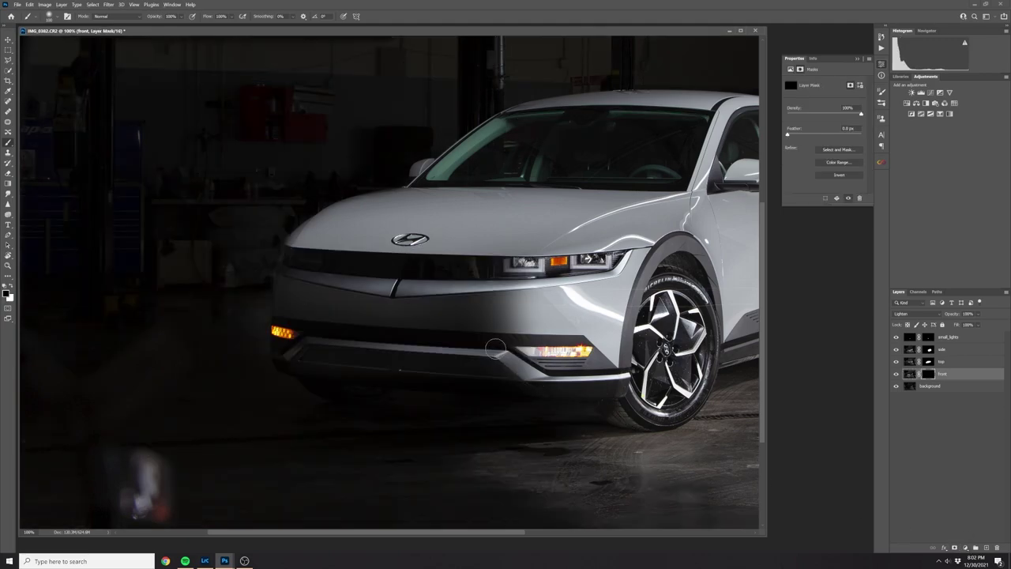
Step: Paint white on the front layer's mask over the car's front end, and black along the ground below the bumper
key(ctrl+0)
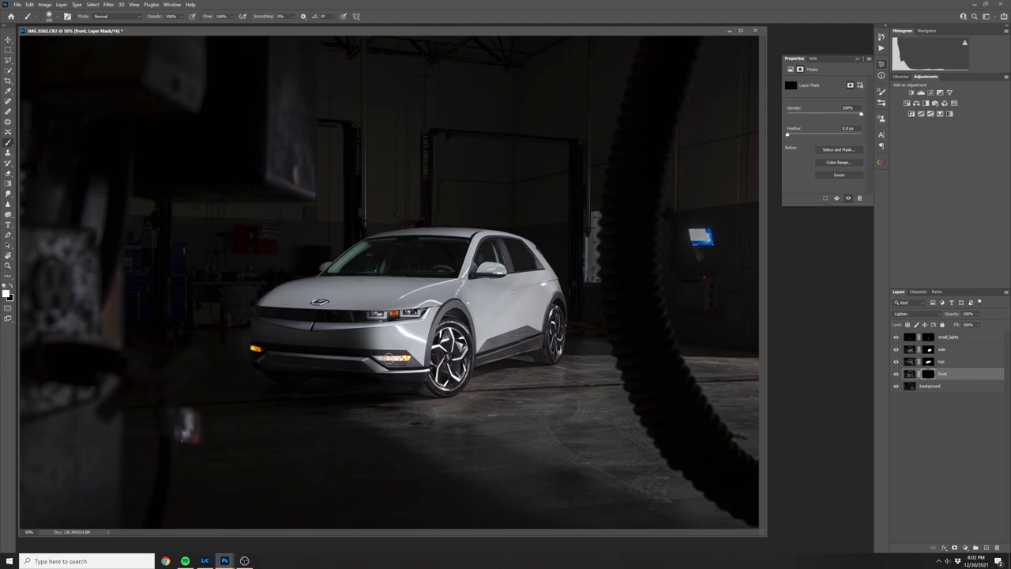
mouse_move(373, 345)
mouse_down()
mouse_move(276, 344)
mouse_move(278, 359)
mouse_move(359, 371)
mouse_move(339, 316)
mouse_move(277, 312)
mouse_move(269, 322)
mouse_up()
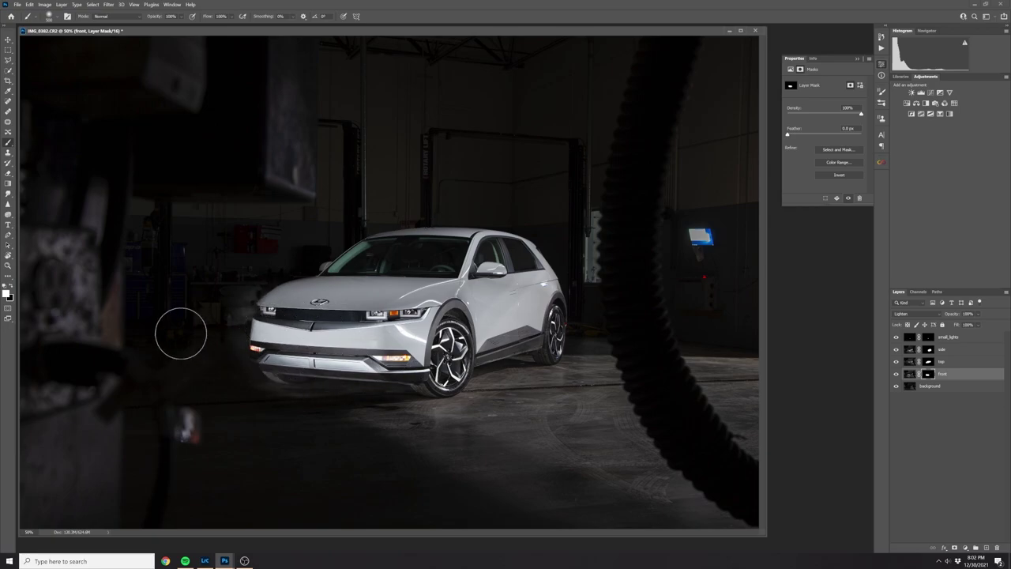
click(11, 287)
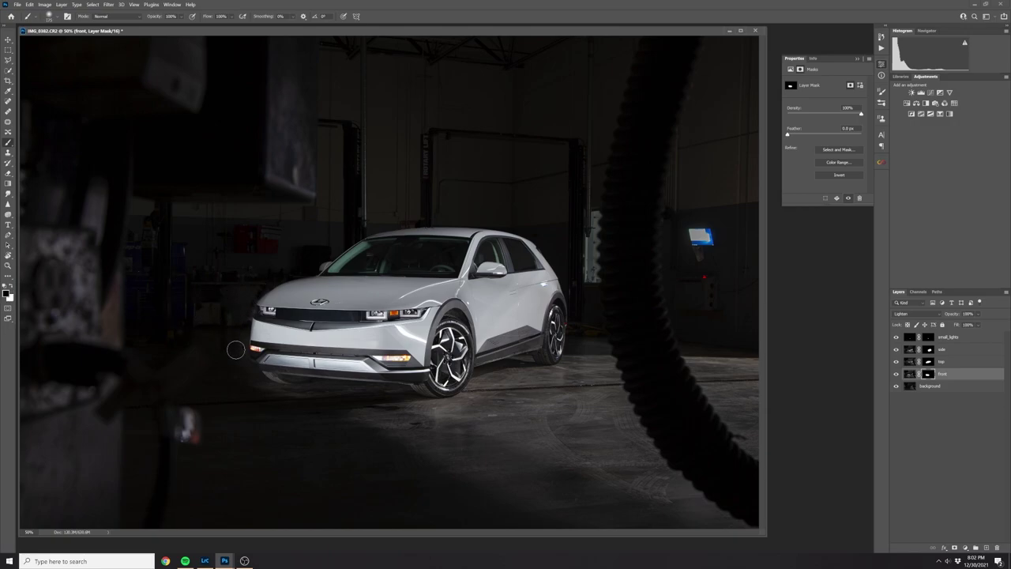
drag(248, 376, 397, 401)
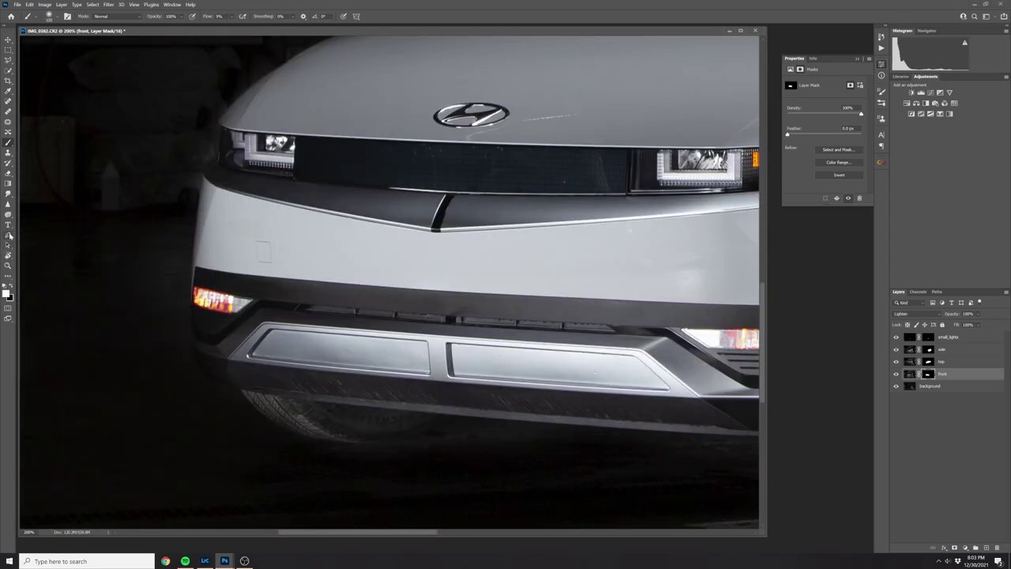
Step: Trace a closed Pen tool path along the front bumper's lower edge and around the wheel and floor beneath it
click(8, 234)
click(208, 381)
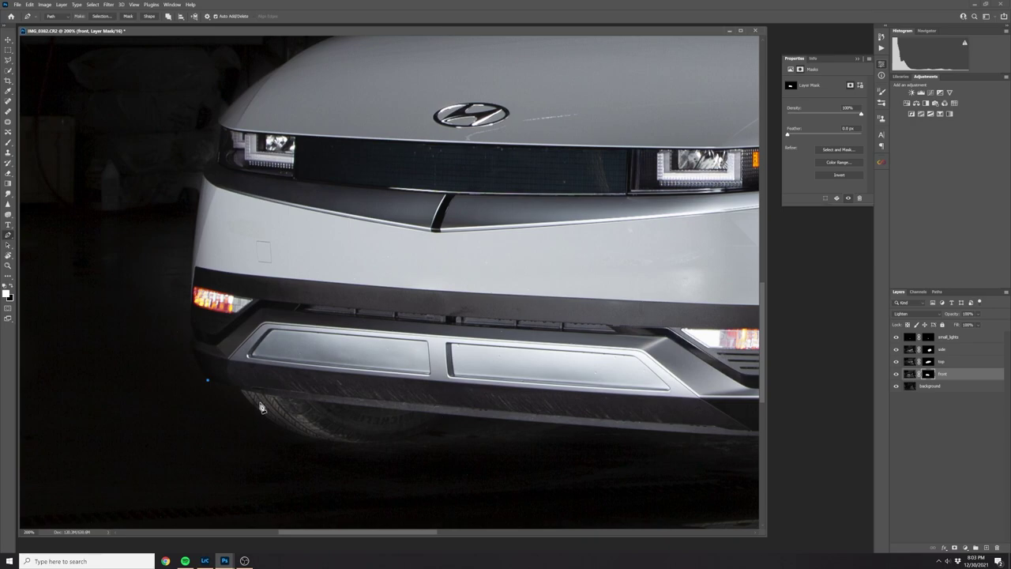
drag(283, 397, 330, 405)
drag(731, 438, 749, 440)
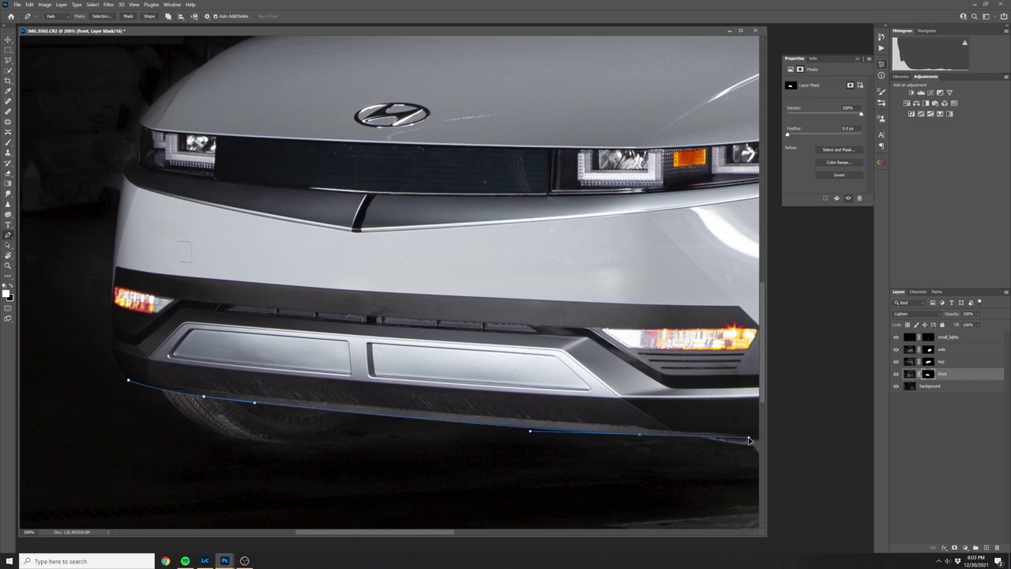
click(703, 494)
drag(458, 521, 164, 491)
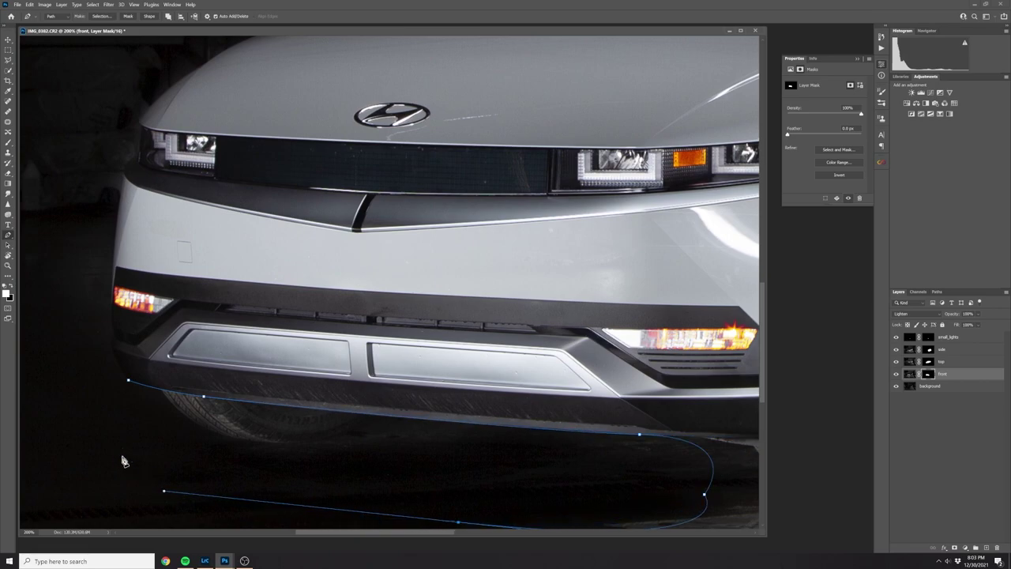
click(122, 457)
click(129, 380)
Step: Convert the path into a selection and paint black inside it on the front layer's mask to hide the wheel and floor below the bumper
right_click(141, 418)
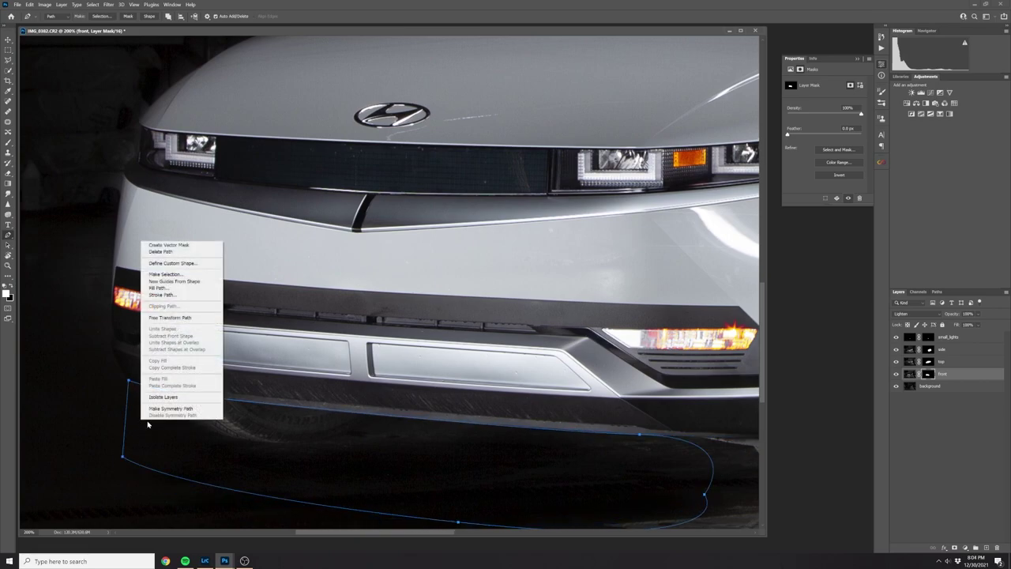
click(164, 274)
key(Return)
key(b)
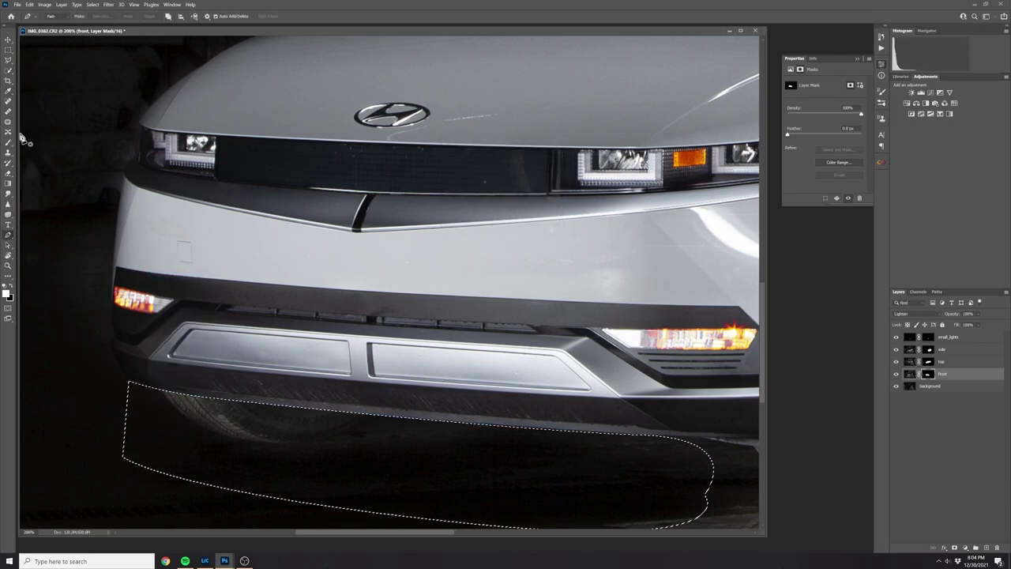
click(11, 285)
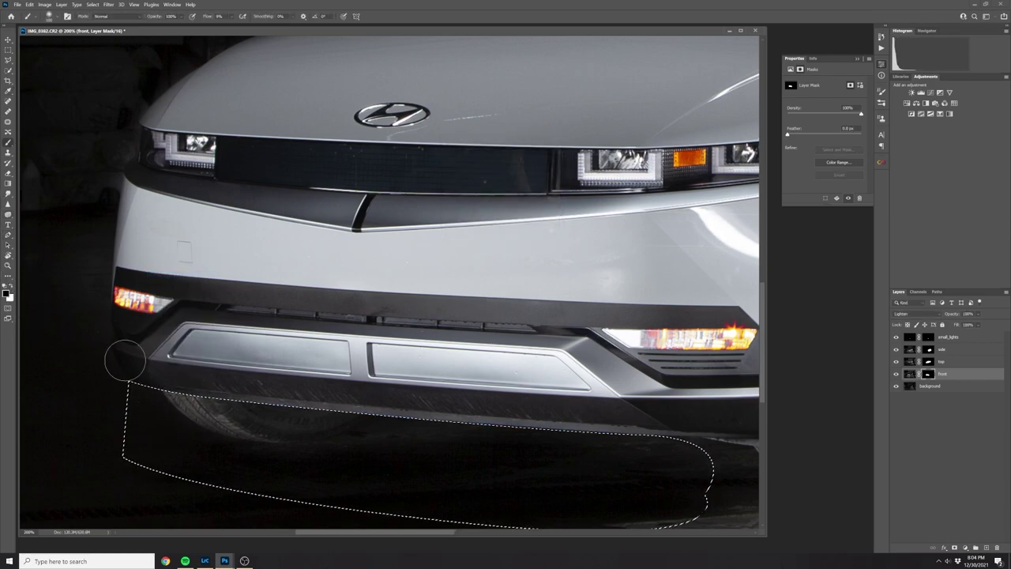
mouse_move(154, 402)
mouse_down()
mouse_move(319, 421)
mouse_move(237, 424)
mouse_move(210, 409)
mouse_move(519, 433)
mouse_move(527, 460)
mouse_move(146, 419)
mouse_move(566, 492)
mouse_move(680, 463)
mouse_move(666, 490)
mouse_up()
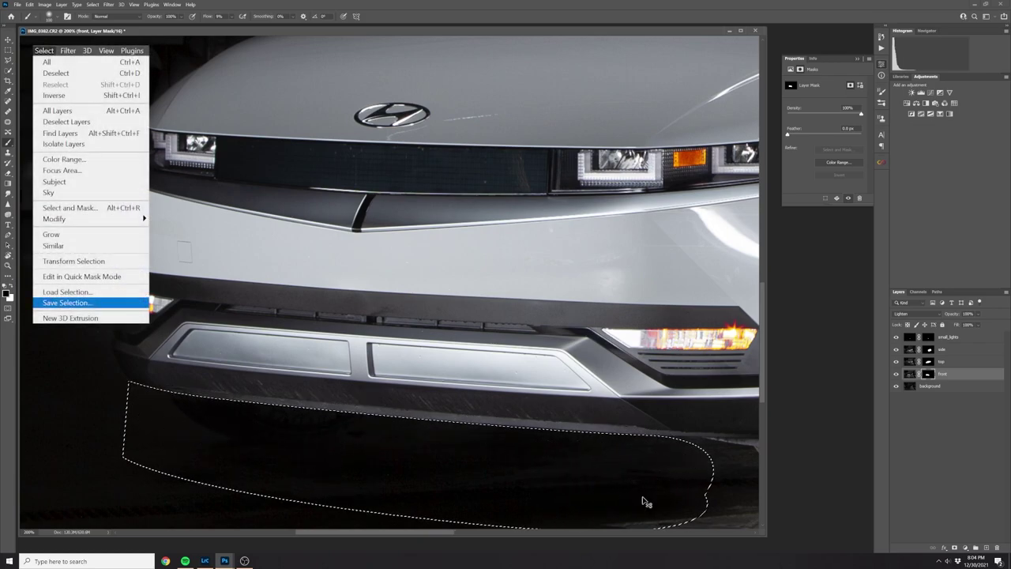
Step: Clear the selection and group all five layers, from small_lights down to background, into a group named car
key(ctrl+d)
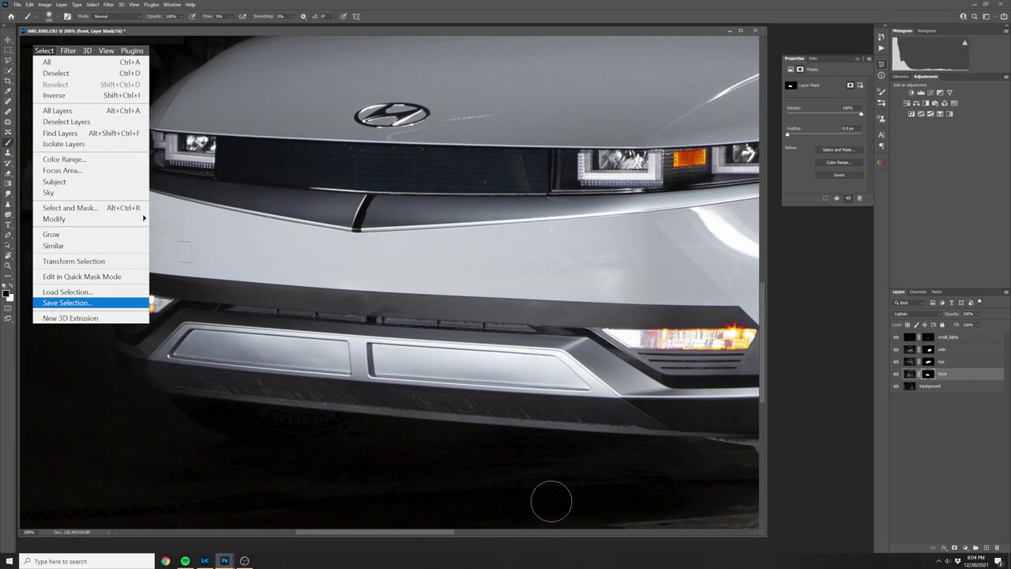
key(ctrl+minus)
key(ctrl+minus)
key(ctrl+minus)
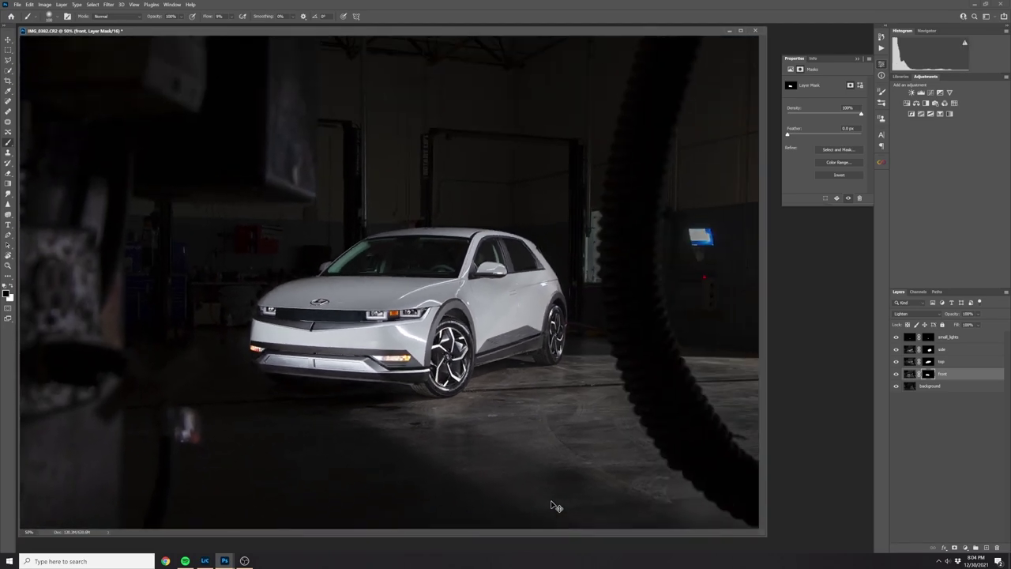
click(944, 340)
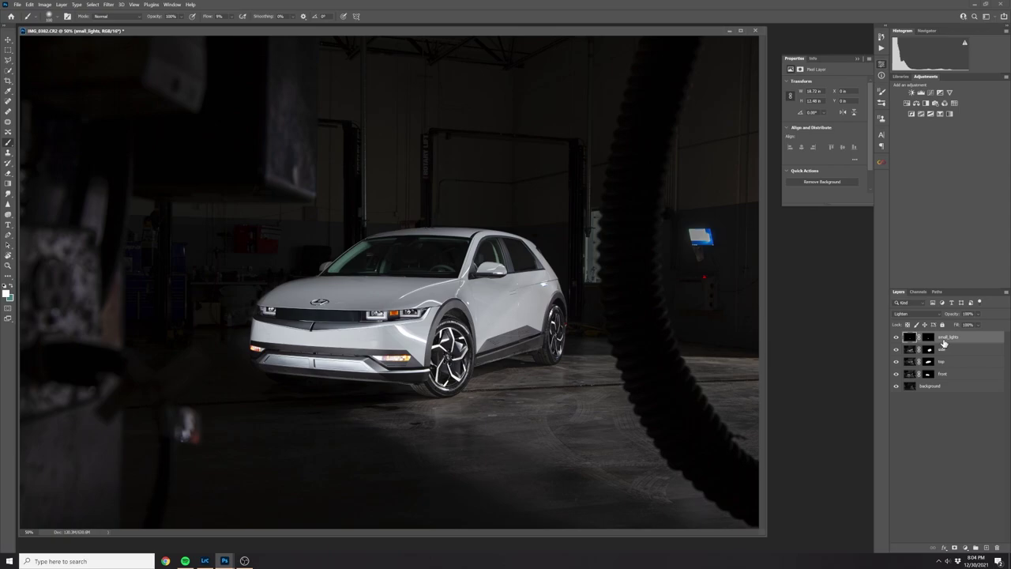
shift+click(947, 387)
right_click(947, 387)
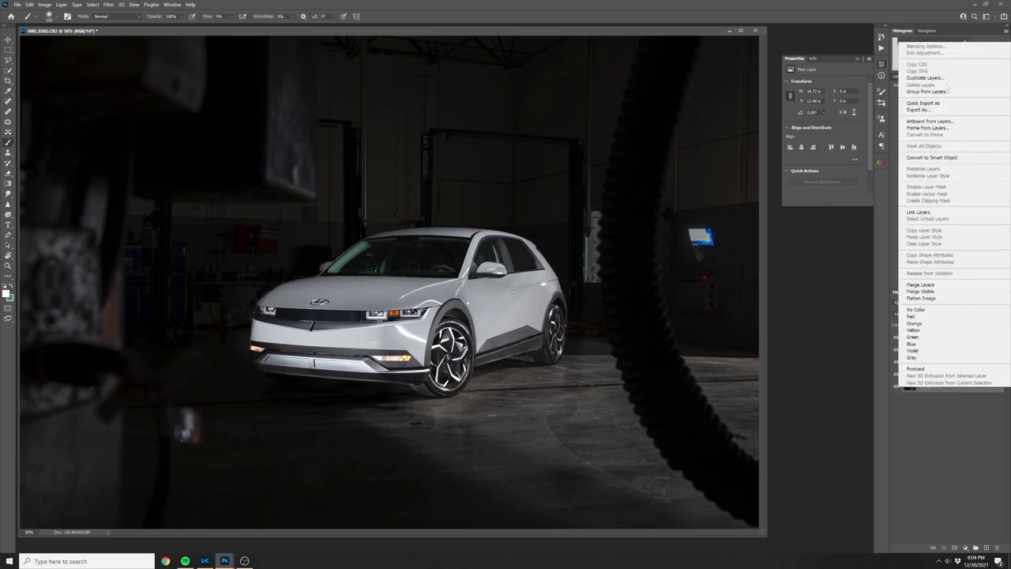
click(928, 91)
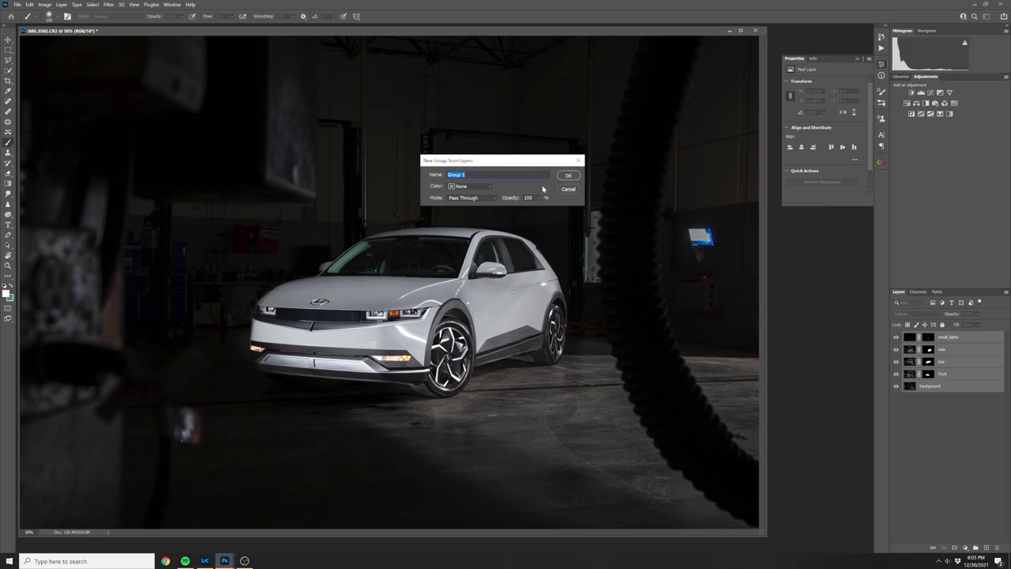
text(car)
key(Return)
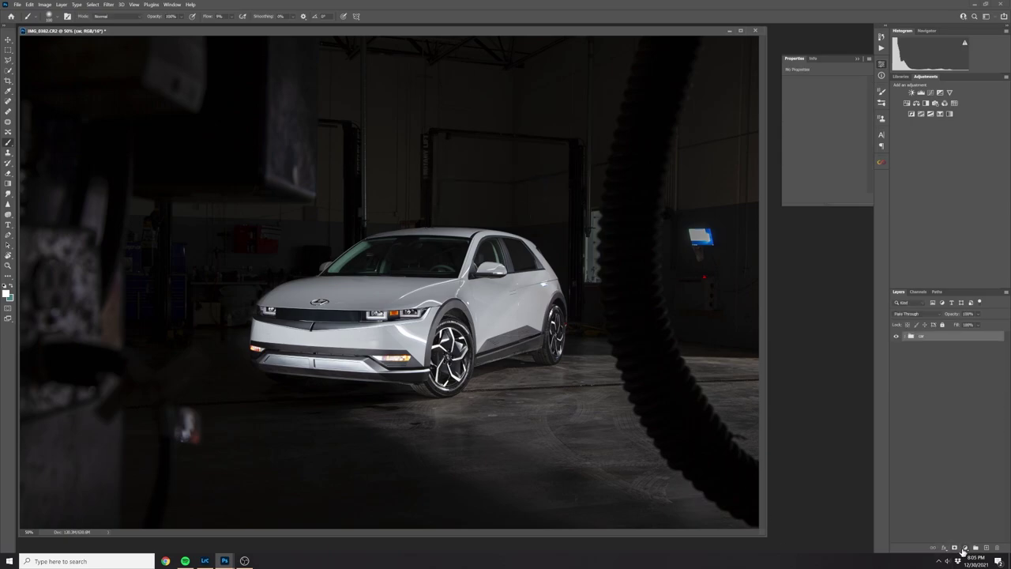
Step: Add a layer named car_cleanup above the car group and spot-heal the scratch on the hood beside the emblem
click(986, 548)
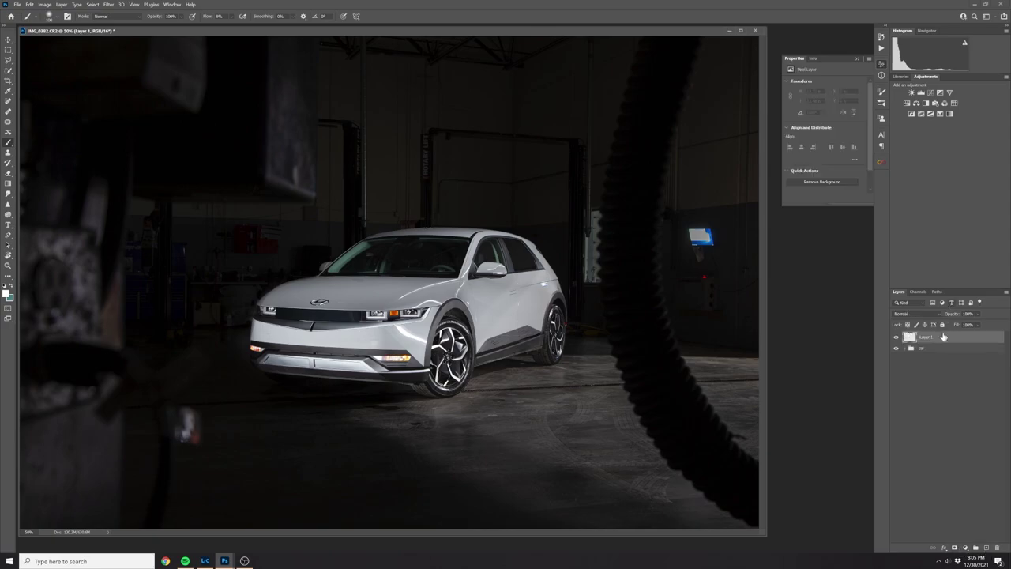
text(car_cleanup)
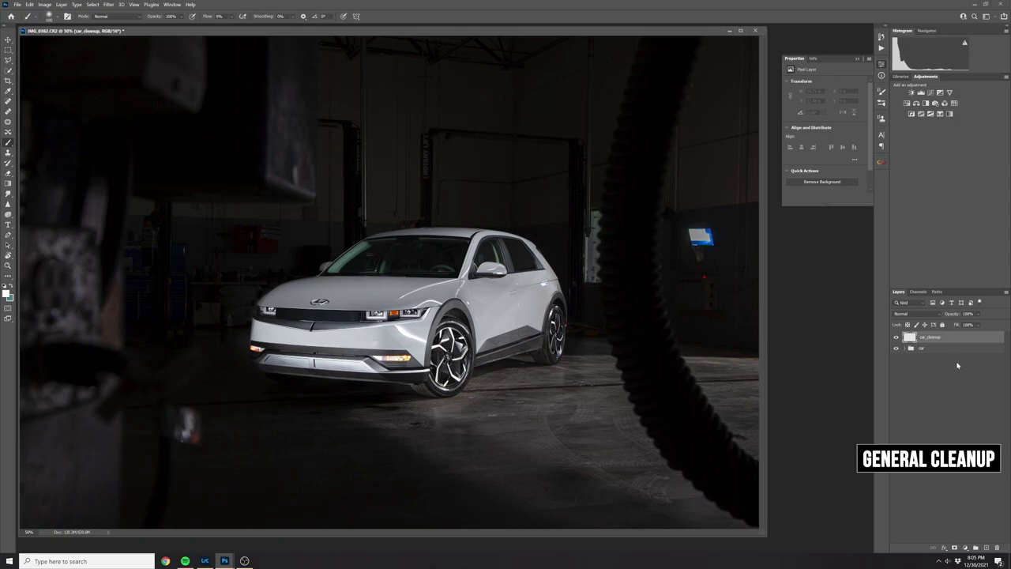
key(ctrl+plus)
key(ctrl+plus)
key(ctrl+plus)
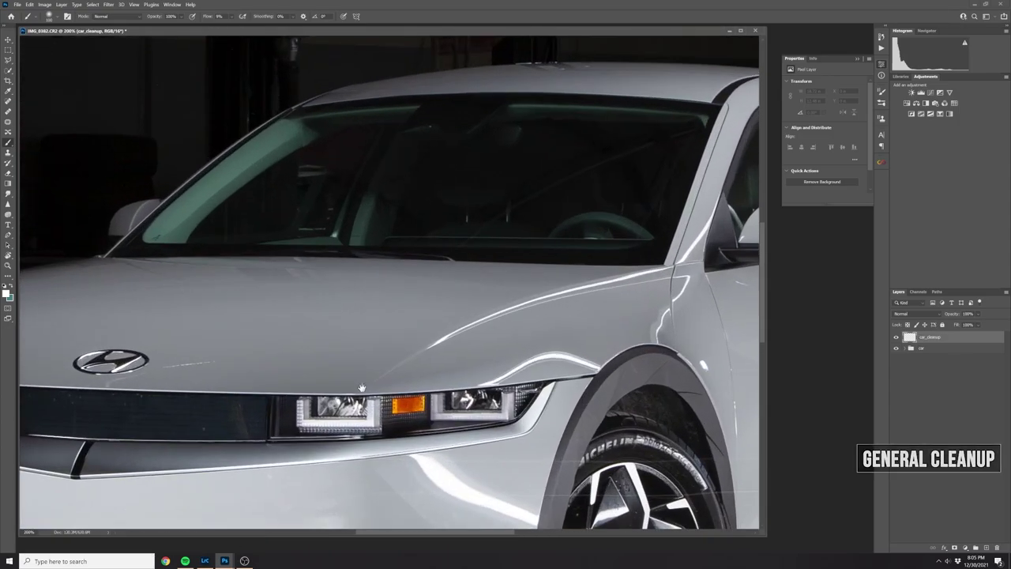
drag(362, 387, 443, 384)
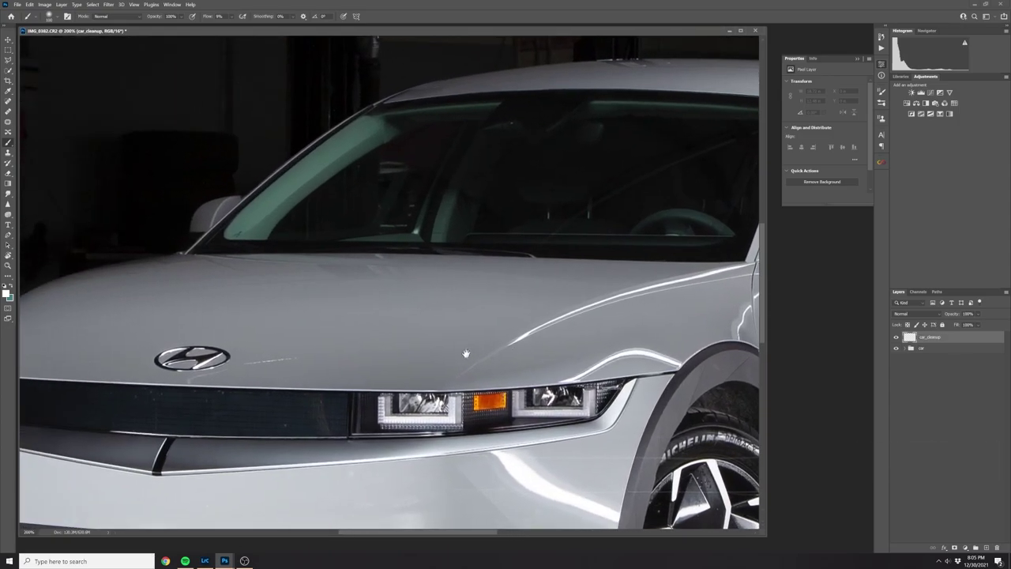
click(8, 101)
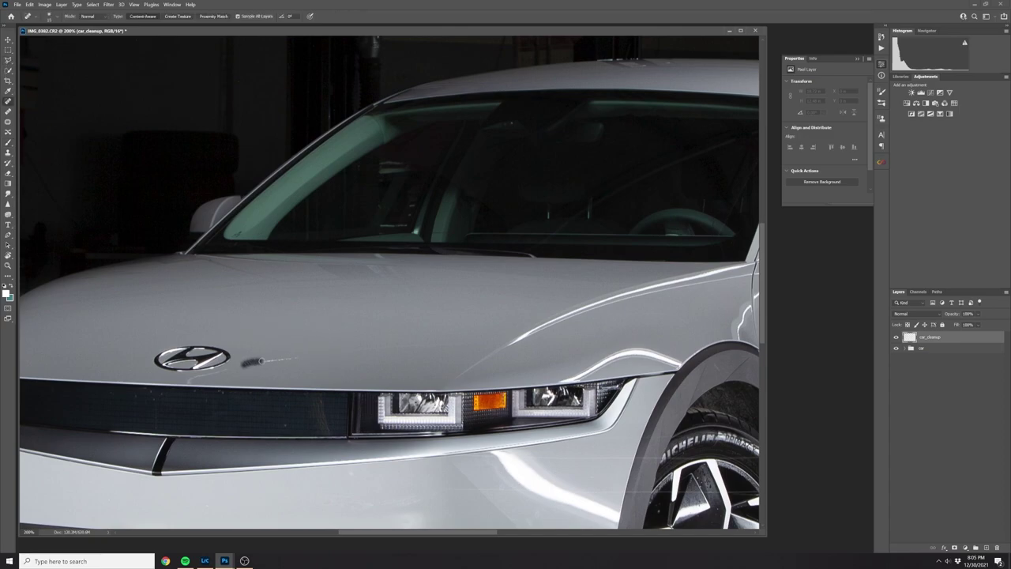
drag(299, 358, 414, 345)
Step: Spot-heal the dust specks on the black grille panel, hood and front bumper
drag(589, 445, 716, 227)
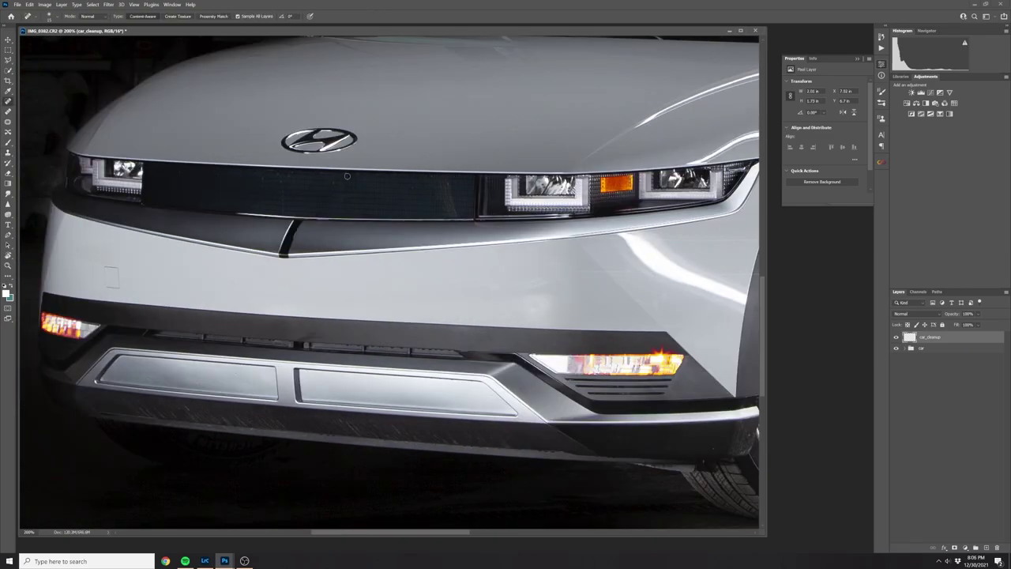
drag(600, 316, 219, 246)
drag(534, 77, 593, 482)
drag(221, 505, 513, 274)
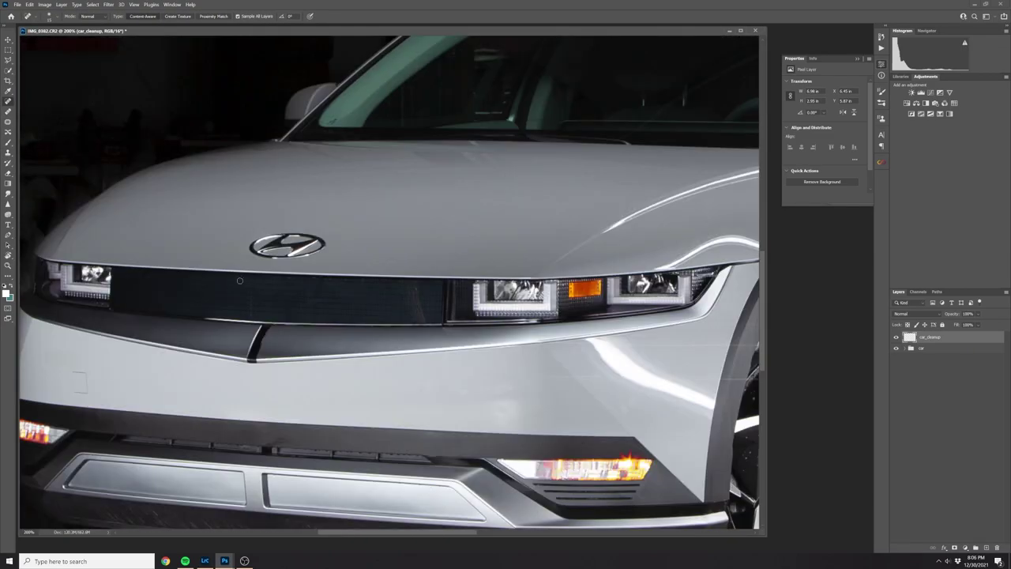
drag(695, 118, 95, 396)
drag(316, 490, 418, 170)
Step: Clone out the thin light streaks across the lower doors and retouch the side of the car back to the rear wheel
key(s)
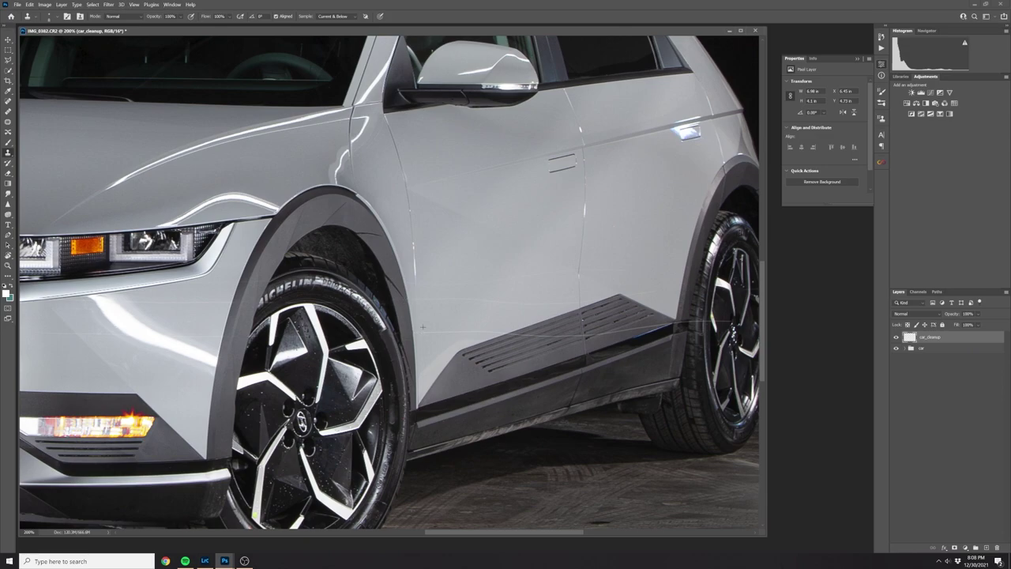
scroll(428, 299, up, 1)
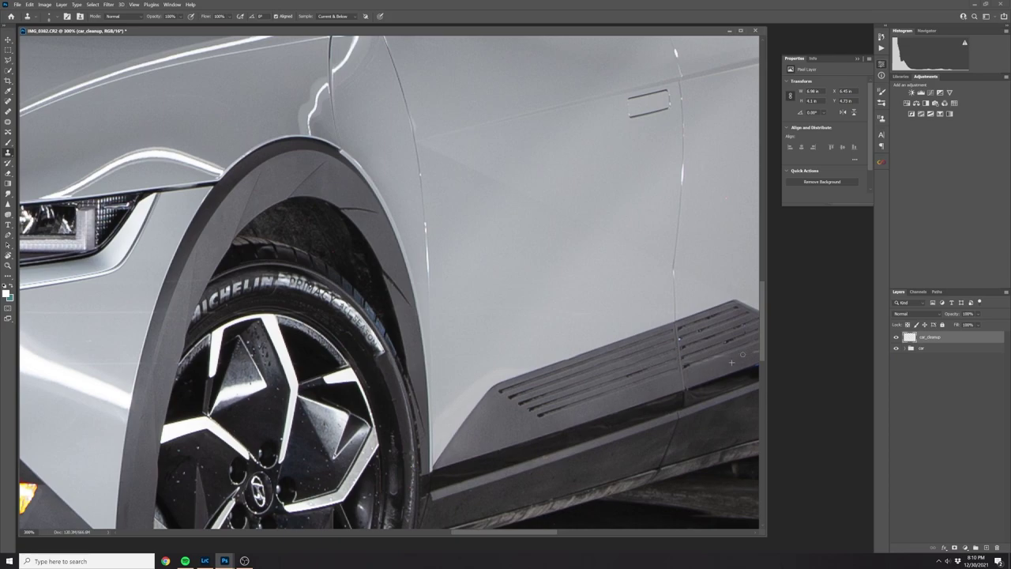
scroll(679, 347, right, 3)
scroll(561, 335, right, 3)
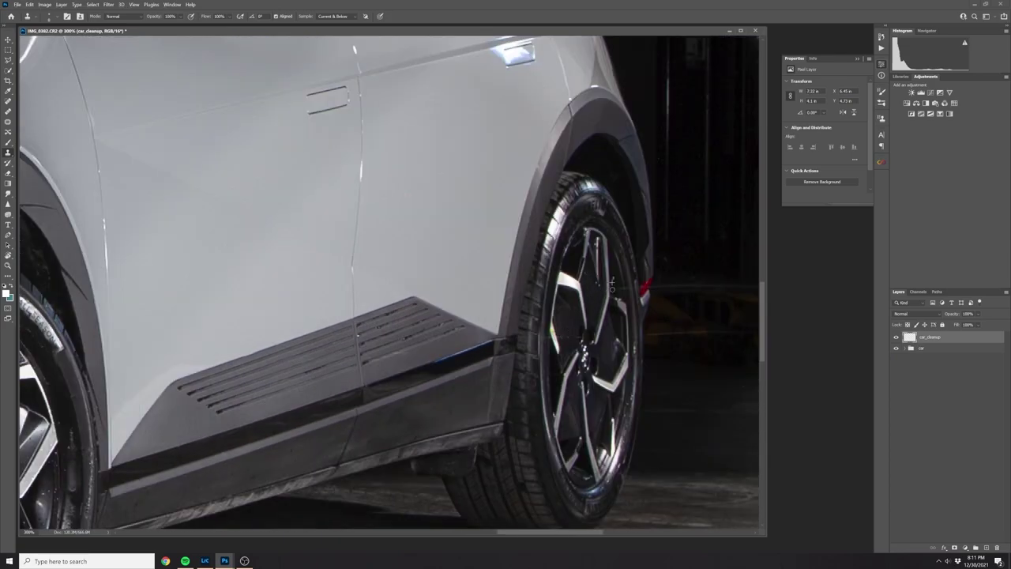
drag(426, 235, 593, 188)
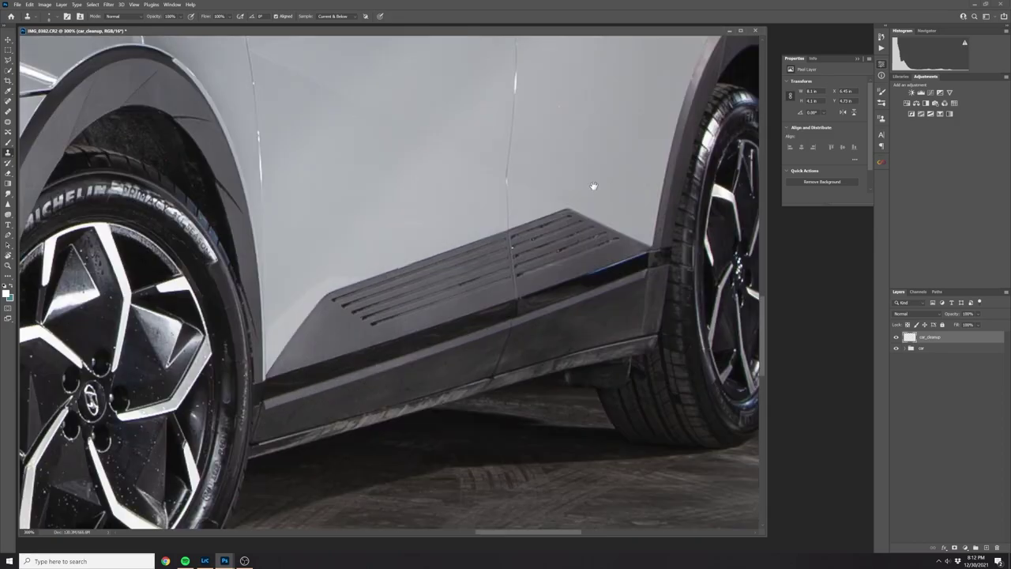
drag(576, 282, 647, 263)
Step: Trace a Pen tool path around the black trim strip under the front door and convert it into a selection
key(ctrl+minus)
key(ctrl+plus)
key(p)
click(475, 338)
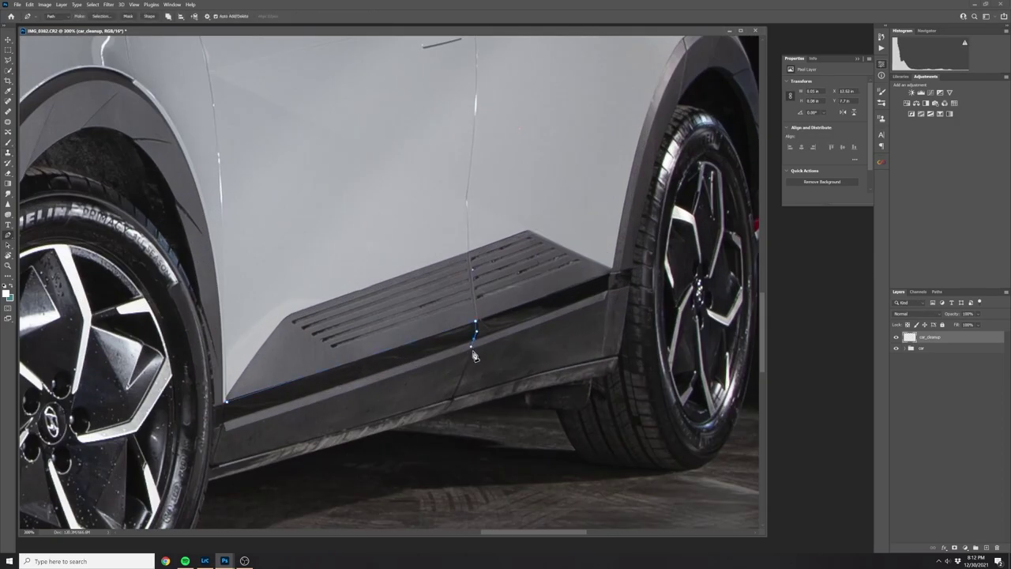
click(226, 418)
key(ctrl+Return)
Step: Retouch the lower black side trim within the selection using the Clone Stamp, and clear the selection
key(alt+BackSpace)
key(ctrl+d)
key(ctrl+Return)
click(8, 154)
key(ctrl+d)
key(ctrl+minus)
key(ctrl+minus)
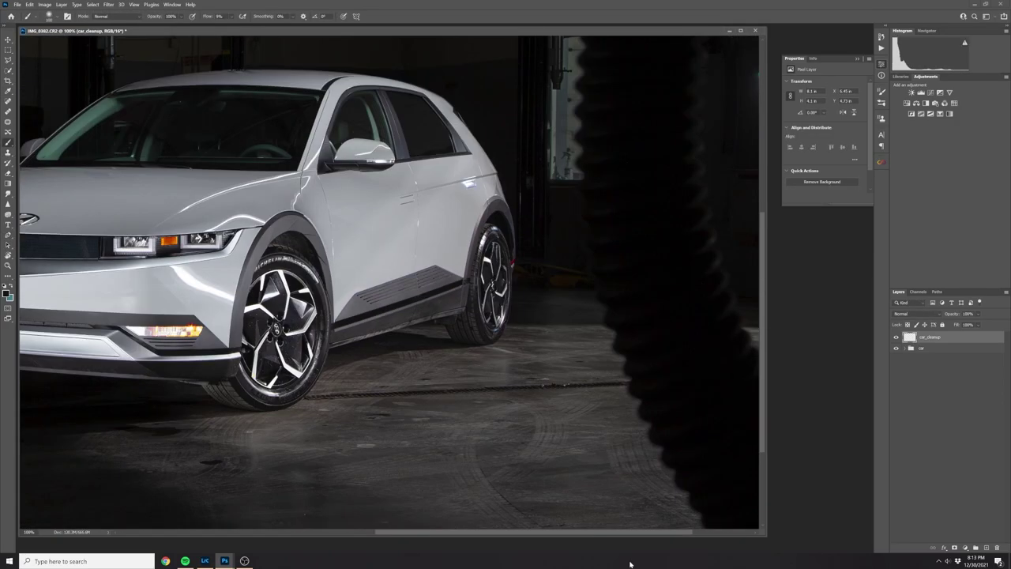
Step: Clean the marks on the front wheel arch trim with the Clone Stamp and Spot Healing Brush
drag(218, 286, 331, 308)
key(ctrl+plus)
key(ctrl+plus)
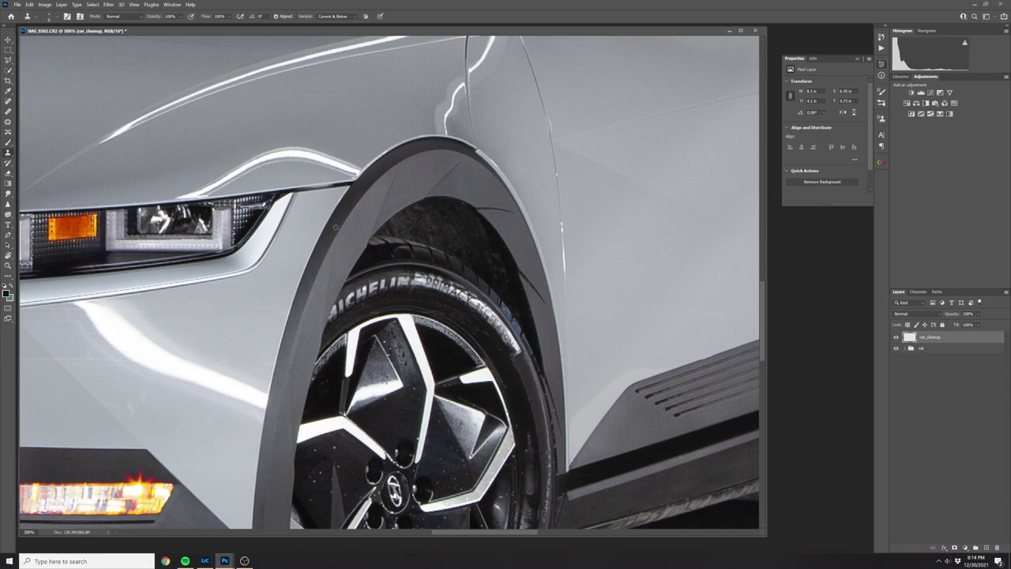
drag(335, 228, 518, 187)
key(])
key(])
key(j)
drag(481, 340, 290, 435)
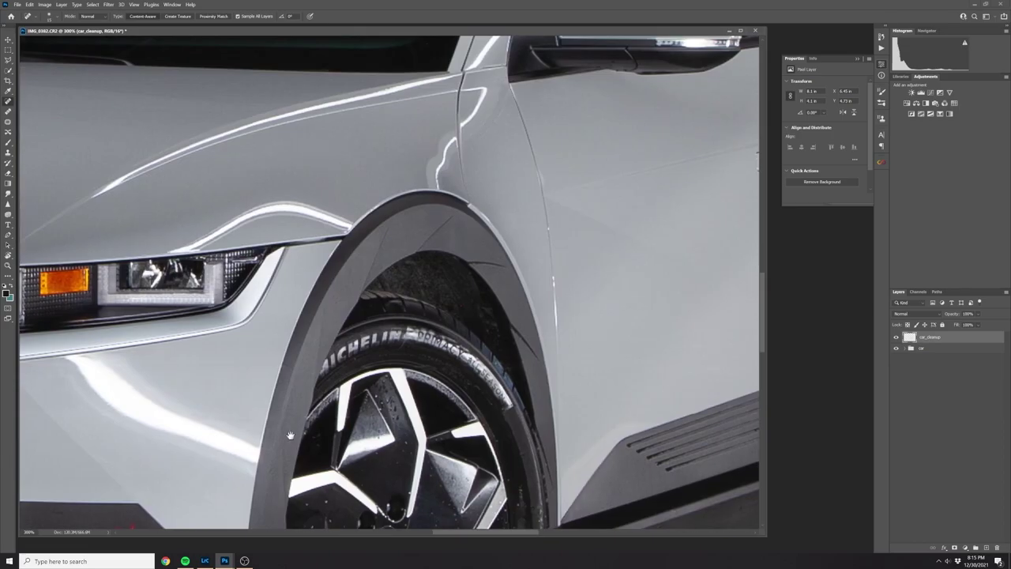
Step: Isolate the rear door handle area with Pen tool selections and clone out the bright reflection on it
drag(695, 236, 130, 168)
drag(330, 160, 445, 370)
key(e)
key(s)
mouse_move(513, 264)
mouse_down()
mouse_move(518, 249)
mouse_move(505, 257)
mouse_move(537, 251)
mouse_up()
key(p)
key(ctrl+Return)
key(s)
key(p)
mouse_move(406, 349)
mouse_down()
mouse_move(600, 316)
mouse_move(559, 332)
mouse_up()
key(j)
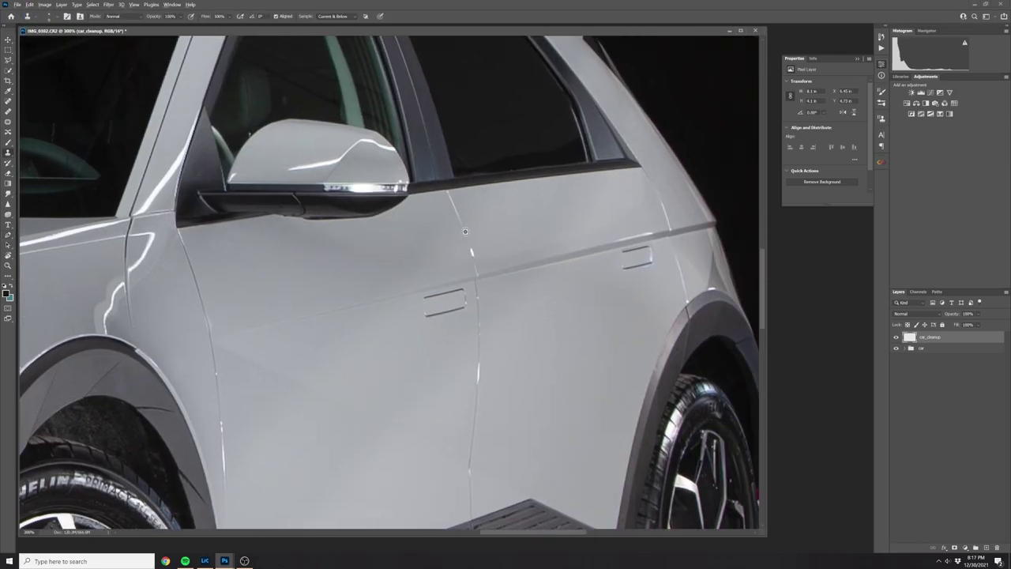
Step: Retouch the remaining blemishes on the doors and rear wheel with the Clone Stamp, and check the car_cleanup layer's effect
drag(197, 158, 463, 201)
drag(463, 474, 277, 204)
click(8, 153)
drag(672, 206, 48, 435)
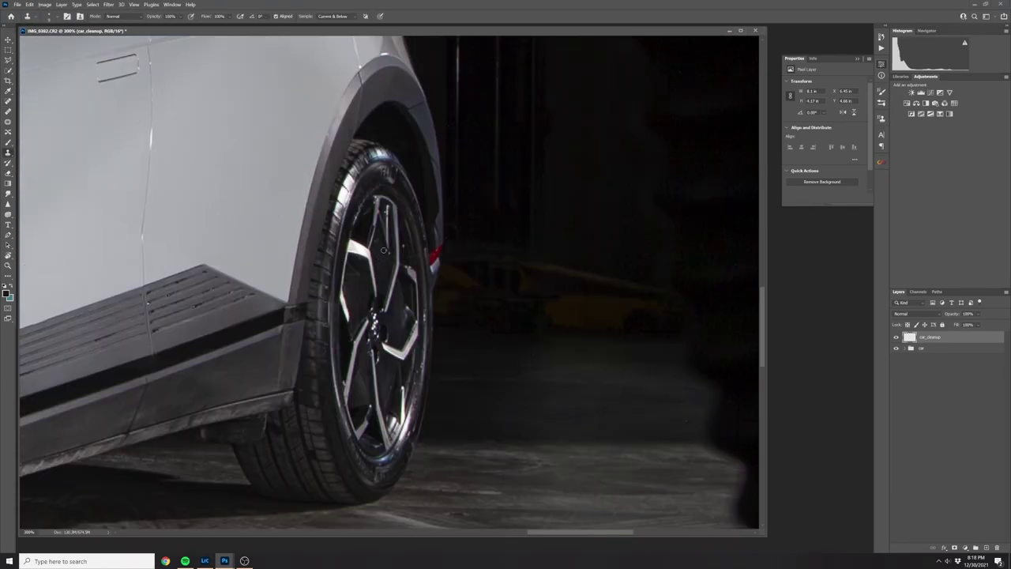
drag(63, 482, 558, 558)
key(ctrl+0)
click(897, 338)
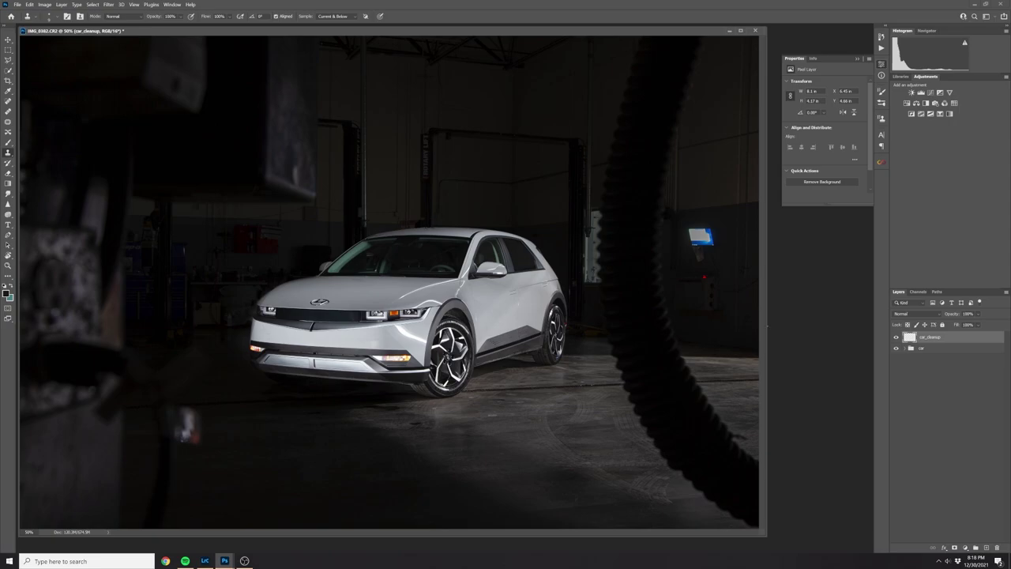
Step: Add a new layer named back_cleanup above car_cleanup
click(986, 546)
double_click(926, 338)
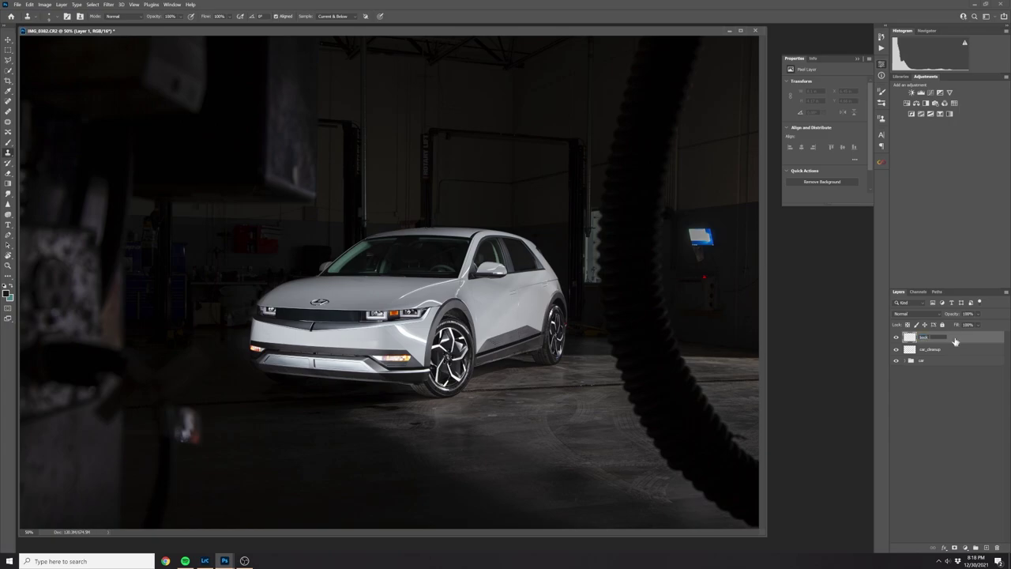
key(Return)
Step: Clone out the bright blue screen on the back wall behind the hose and spot-heal the remaining patch
mouse_move(729, 229)
mouse_down()
mouse_move(703, 231)
mouse_move(708, 242)
mouse_move(719, 230)
mouse_move(699, 239)
mouse_move(705, 227)
mouse_move(721, 226)
mouse_move(691, 225)
mouse_move(693, 239)
mouse_move(726, 222)
mouse_move(689, 240)
mouse_up()
alt+click(713, 224)
alt+click(744, 238)
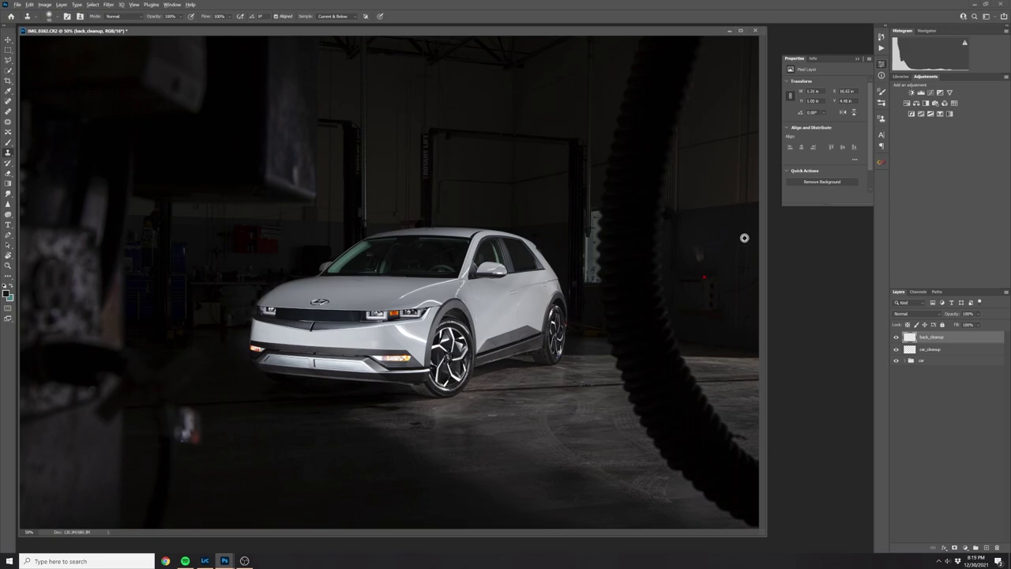
click(7, 101)
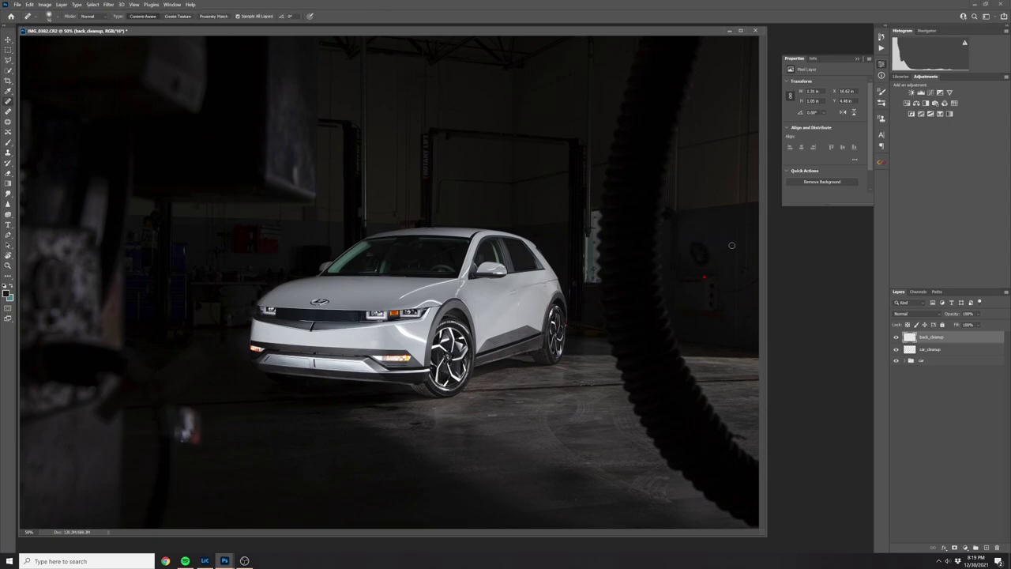
click(698, 258)
Step: Spot-heal the light specks across the dark back wall, around the hose and on the floor beside the car
key(ctrl+plus)
key(ctrl+plus)
key(ctrl+plus)
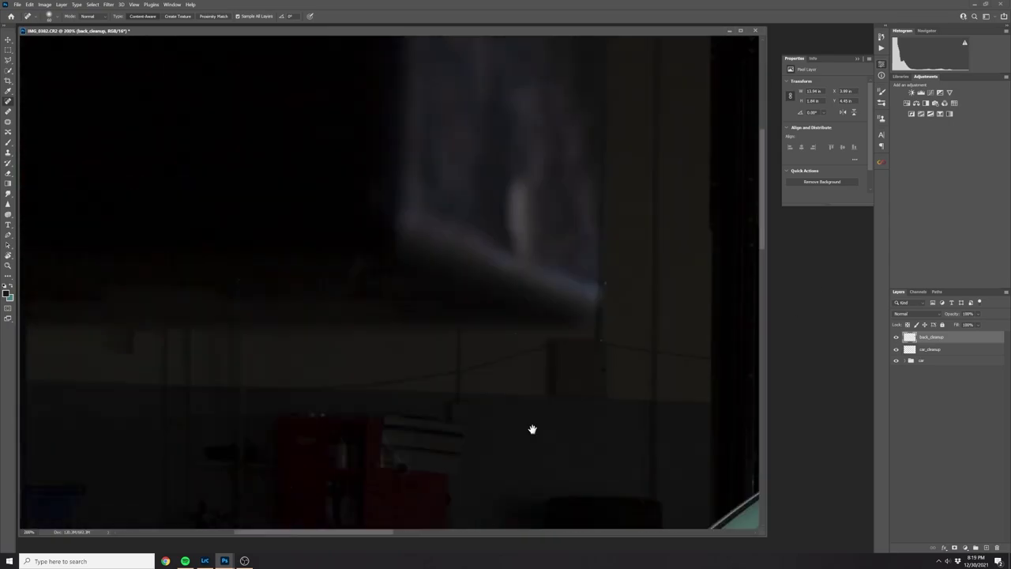
drag(530, 429, 687, 545)
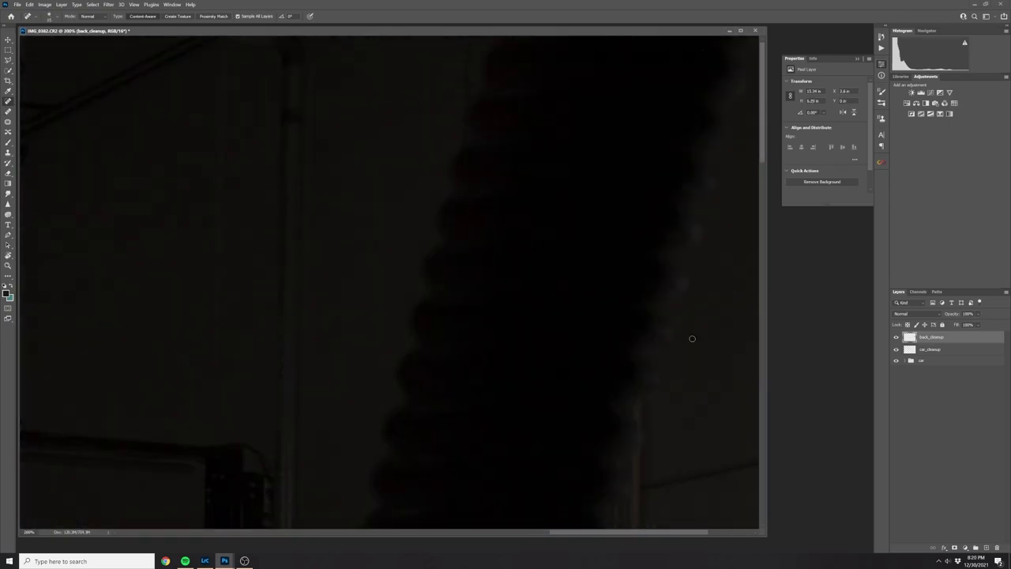
mouse_move(692, 339)
mouse_down()
mouse_move(526, 340)
mouse_move(481, 158)
mouse_up()
mouse_move(451, 485)
mouse_down()
mouse_move(284, 314)
mouse_move(260, 95)
mouse_up()
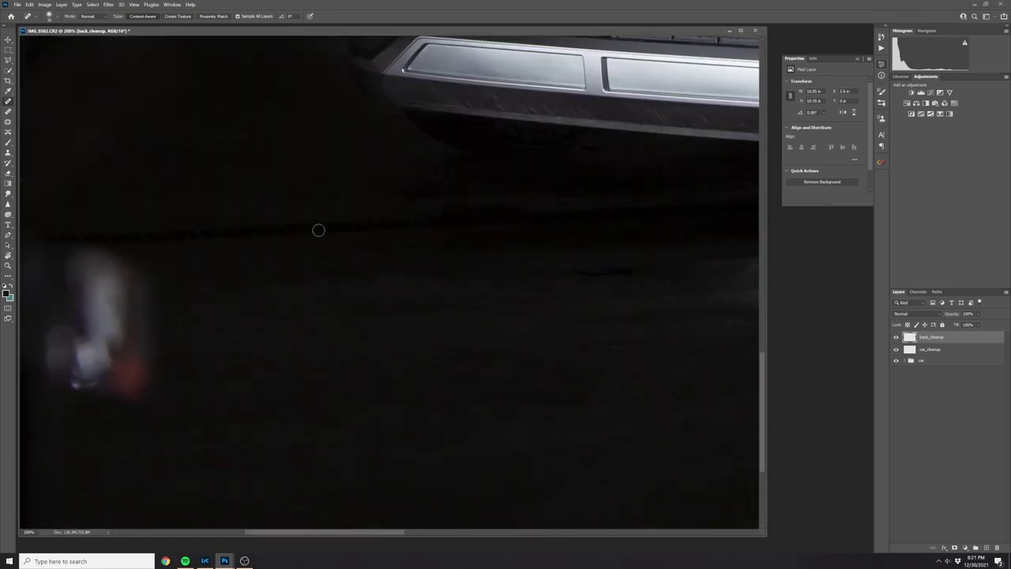
drag(319, 230, 600, 458)
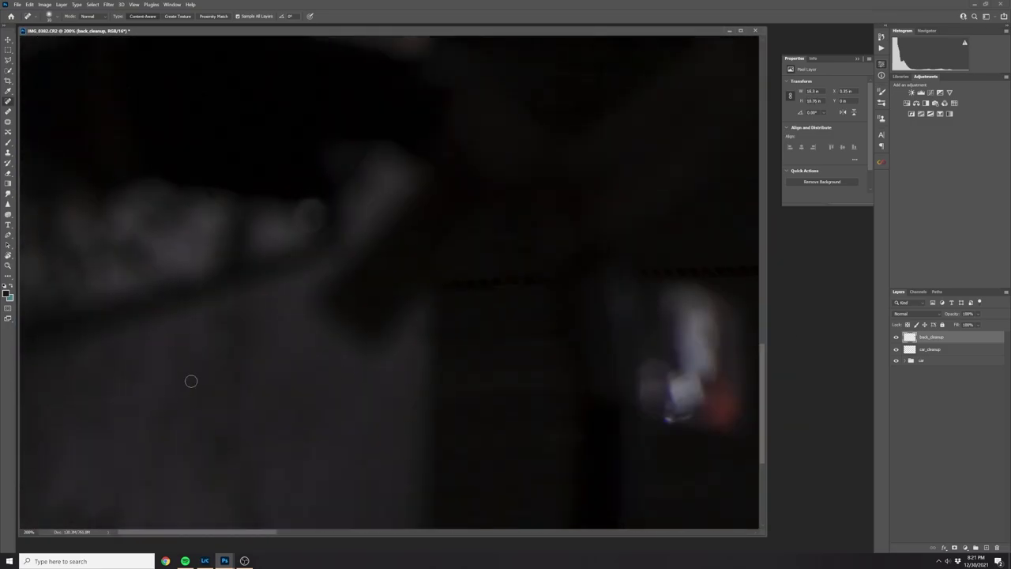
Step: Clone out debris and marks on the floor around the cable and front wheel, and spot-heal the dark floor stain
scroll(467, 402, down, 5)
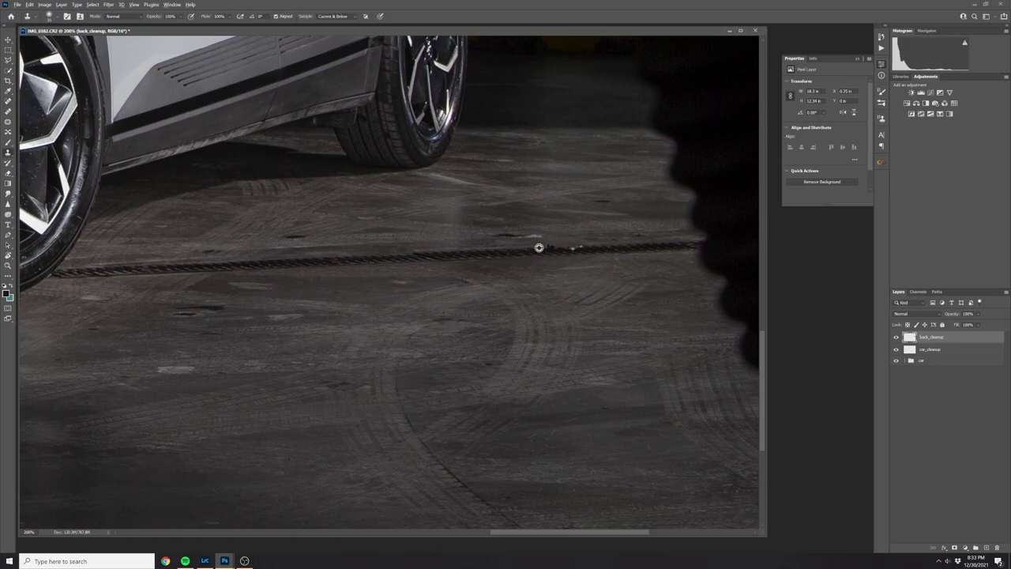
drag(495, 235, 534, 235)
drag(79, 300, 109, 300)
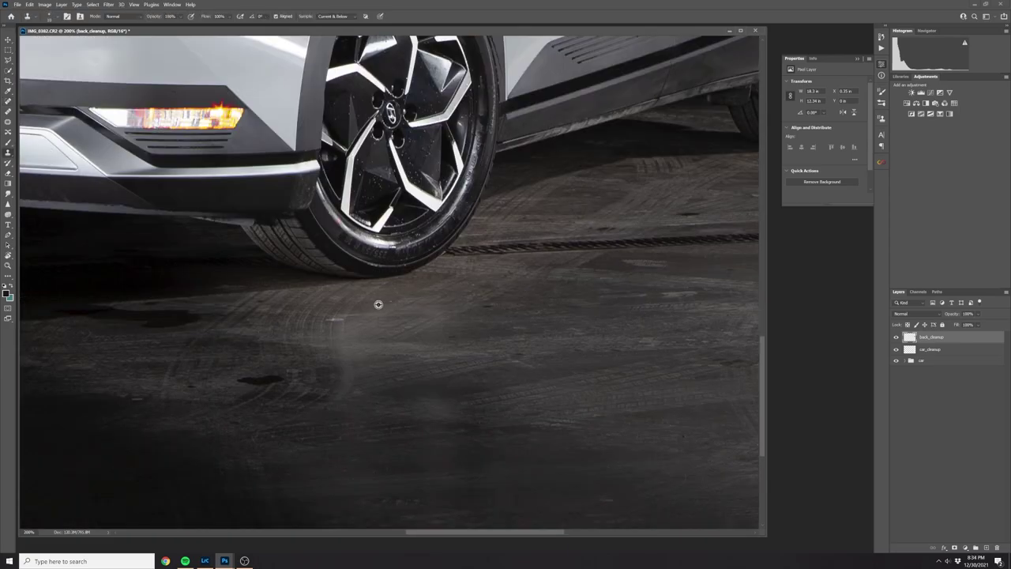
drag(378, 305, 394, 340)
key(j)
drag(262, 413, 311, 419)
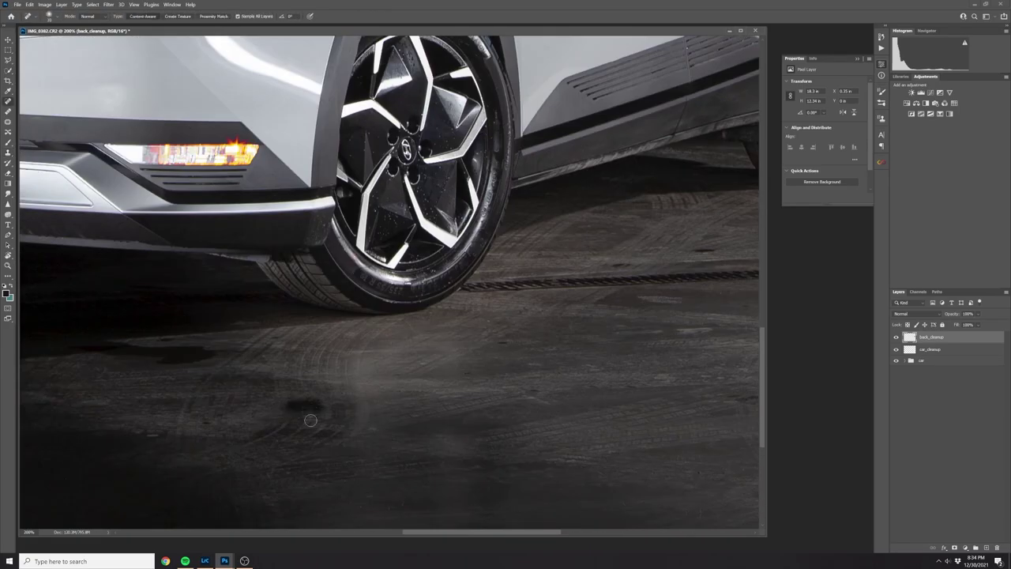
Step: Clone and spot-heal distractions around the blue tool cabinets in the dark background beside the car
drag(332, 142, 587, 483)
mouse_move(158, 94)
mouse_down()
mouse_move(397, 289)
mouse_move(601, 260)
mouse_up()
drag(457, 77, 587, 207)
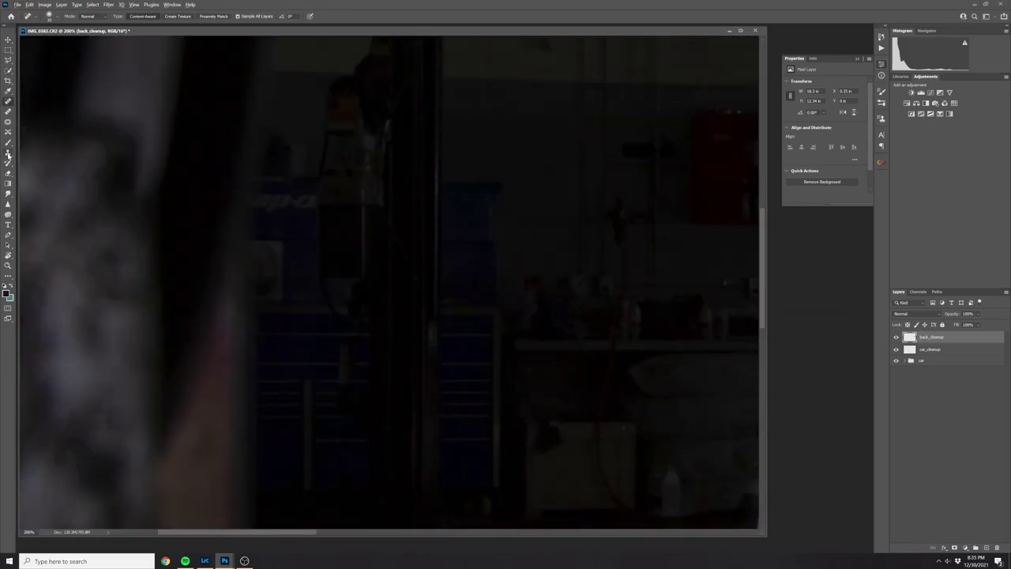
key(s)
alt+click(253, 222)
key(j)
scroll(449, 332, down, 5)
scroll(449, 332, right, 8)
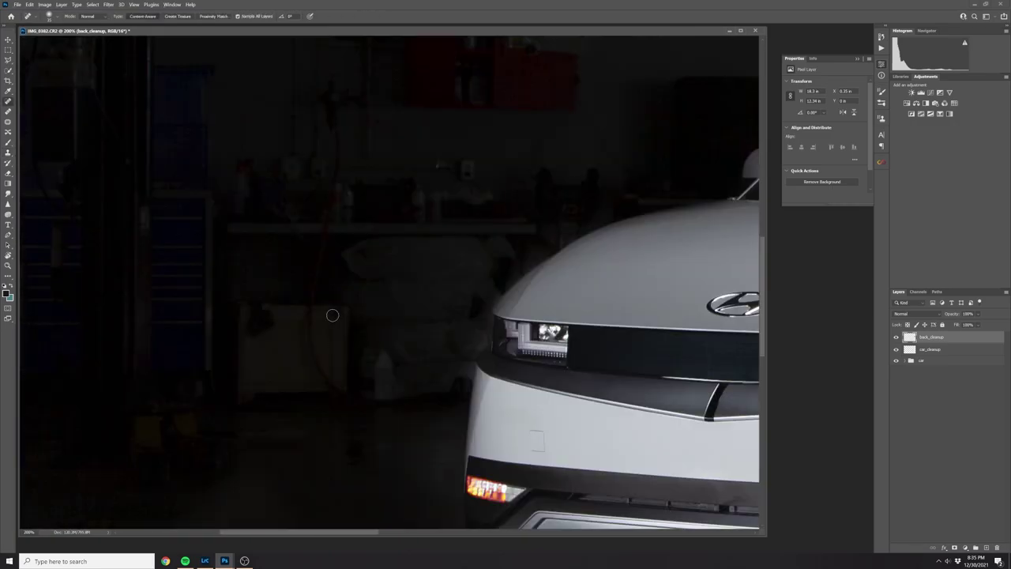
Step: Expand the car group, toggle the top layer's visibility to check its light spill, and target its layer mask
click(906, 361)
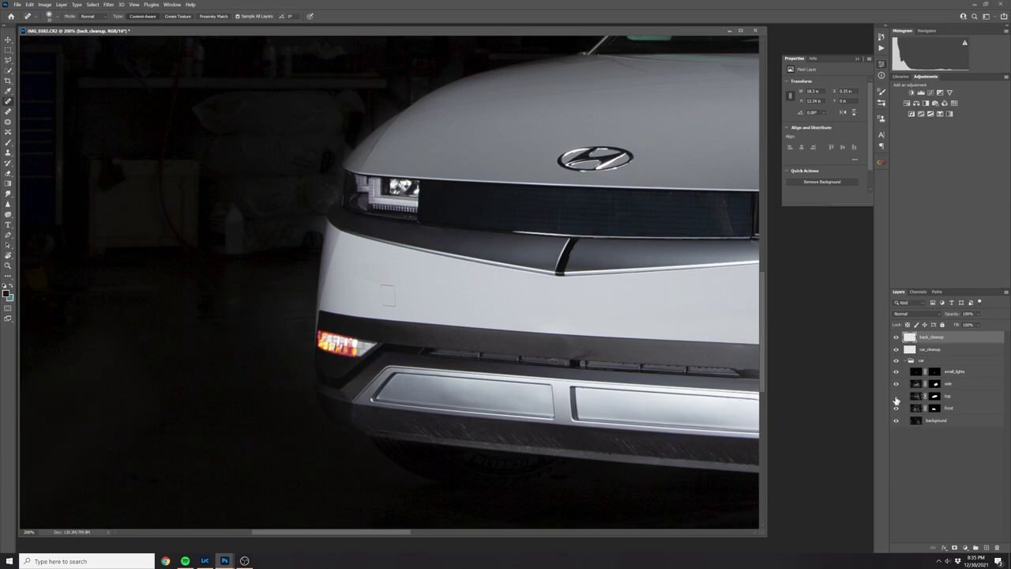
click(896, 396)
click(896, 396)
click(896, 399)
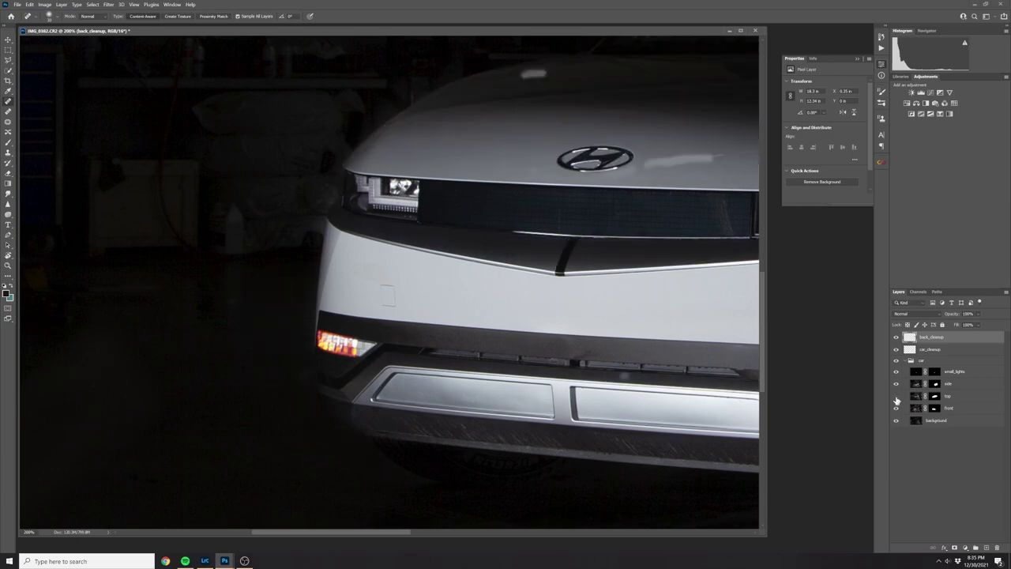
click(896, 396)
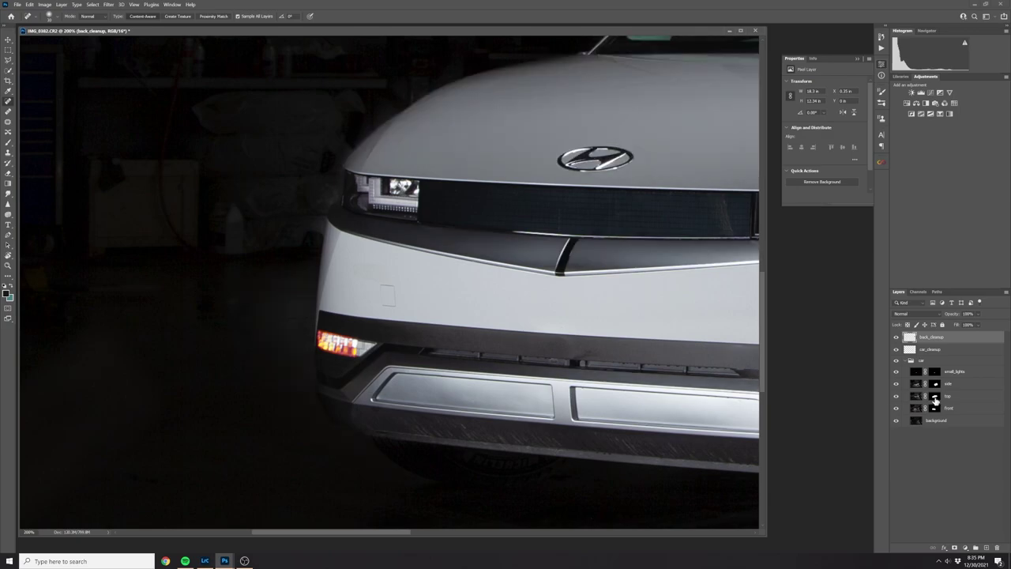
click(936, 398)
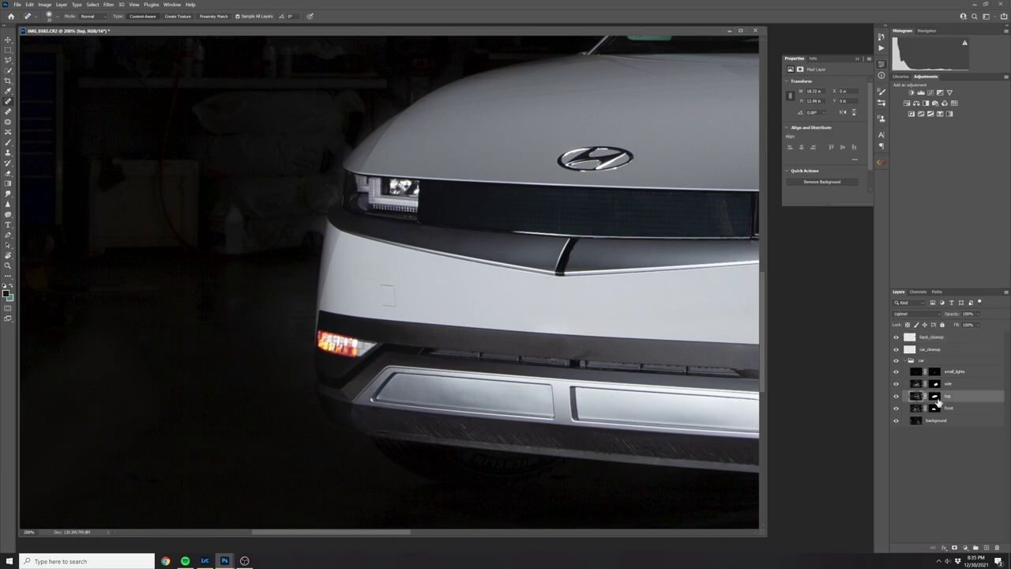
click(937, 400)
Step: Trace a closed Pen path along the car's outer front edge and around the lit background beside the headlight and hood
click(8, 234)
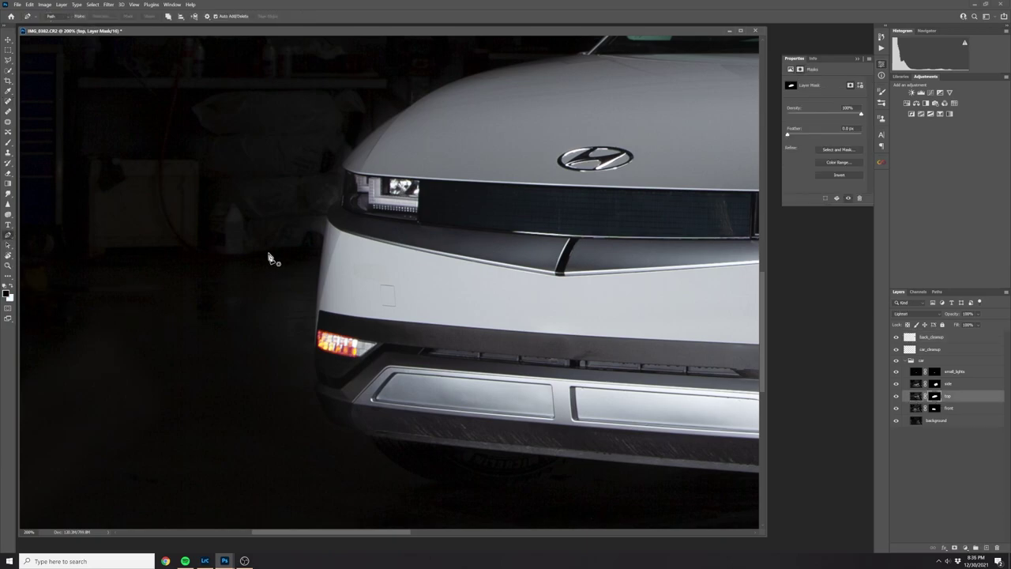
click(314, 366)
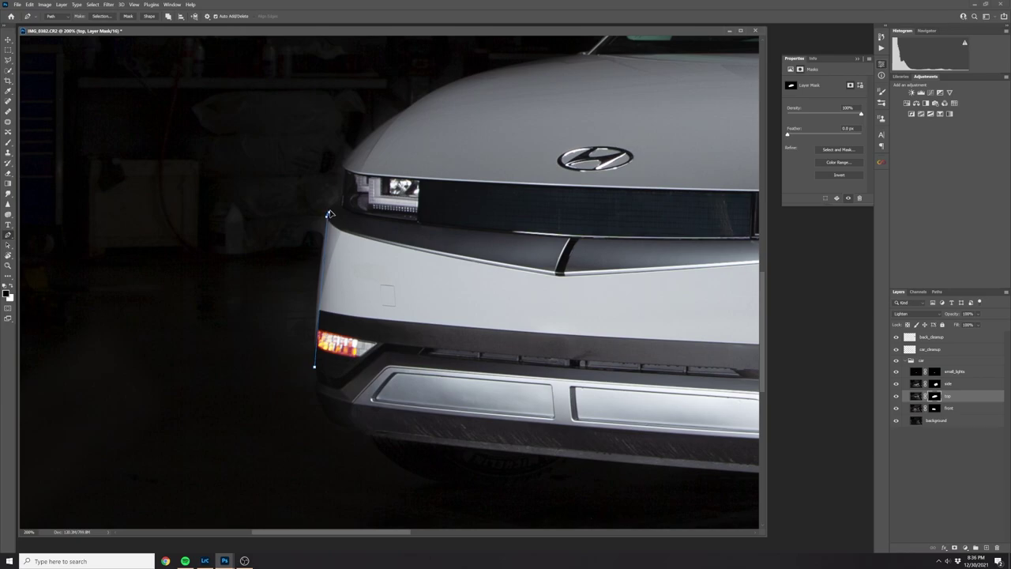
drag(317, 245, 337, 184)
click(328, 213)
click(353, 197)
drag(344, 169, 404, 109)
click(456, 81)
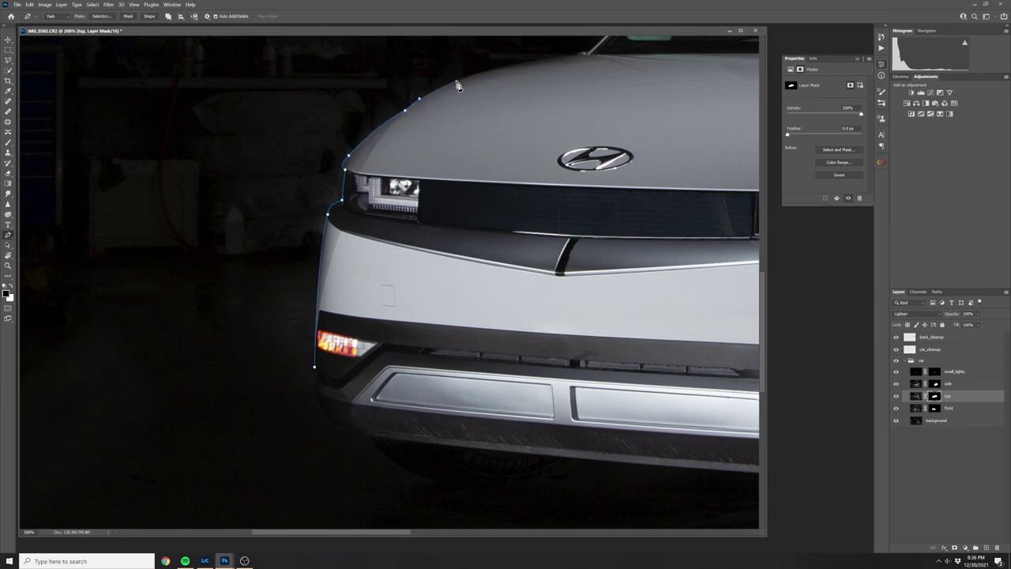
drag(326, 56, 218, 101)
click(185, 230)
click(197, 295)
drag(242, 402, 300, 403)
click(313, 367)
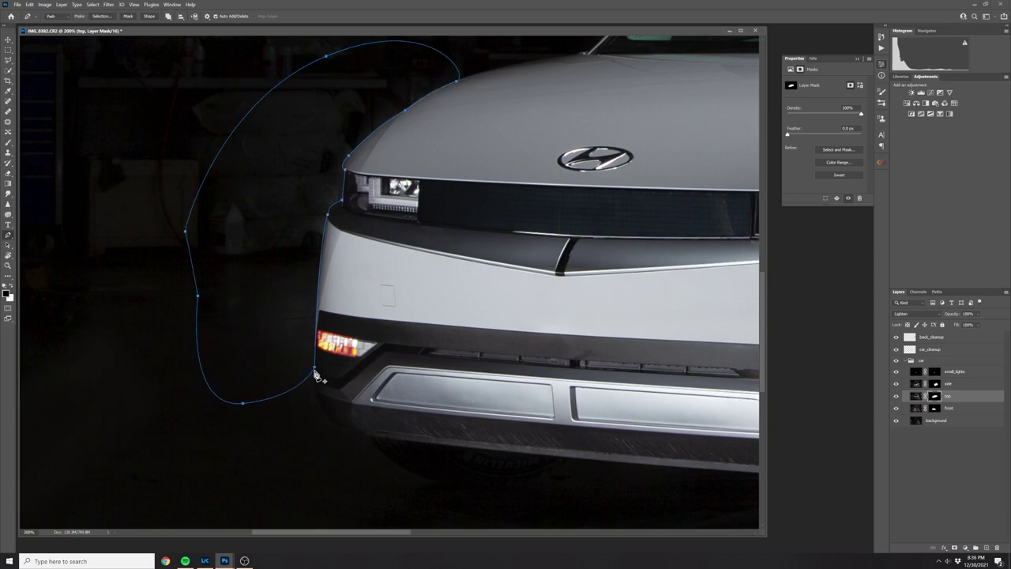
Step: Convert the path to a selection and paint black inside it on the top layer's mask to hide the background spill
right_click(267, 355)
click(285, 371)
click(547, 160)
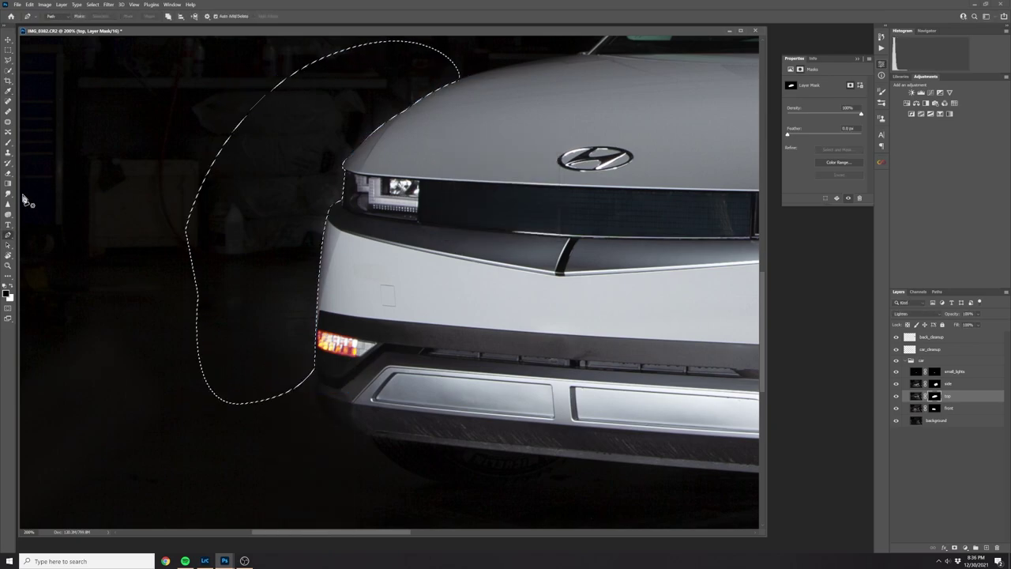
key(b)
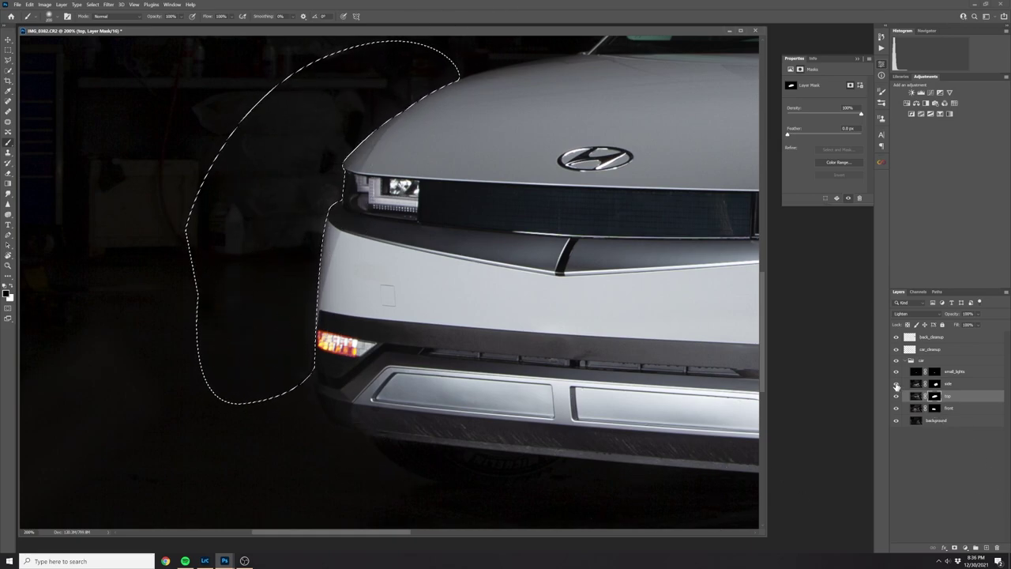
Step: Check the front layer's spill by toggling its visibility, paint the selected area black on its mask, and deselect
click(895, 408)
click(896, 407)
click(895, 408)
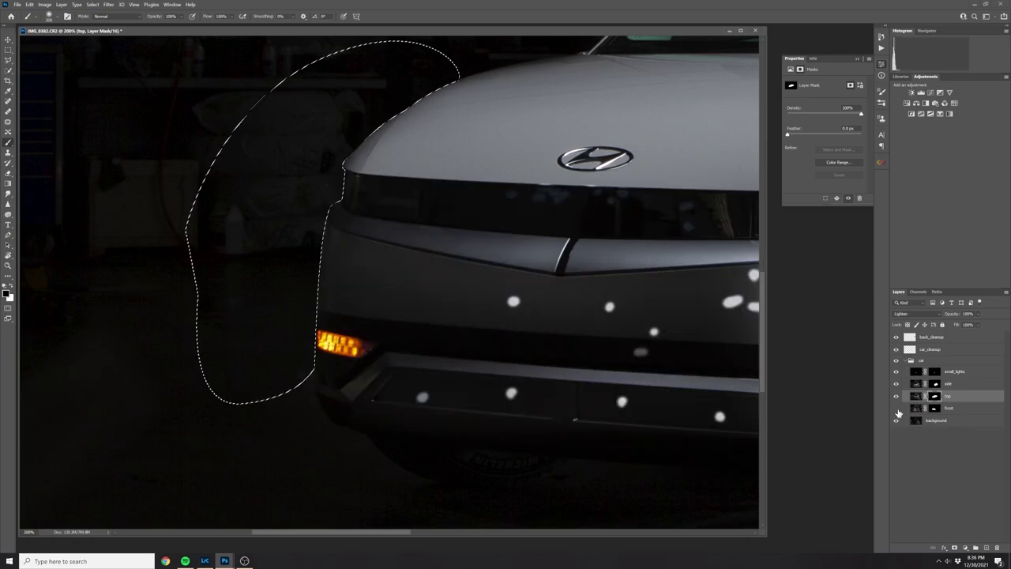
click(896, 408)
click(934, 407)
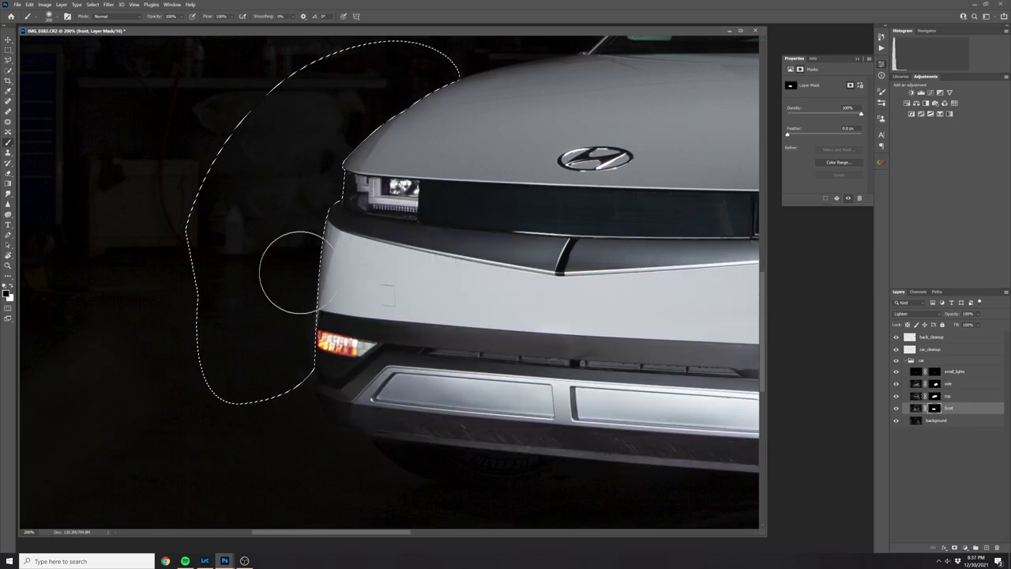
key(ctrl+d)
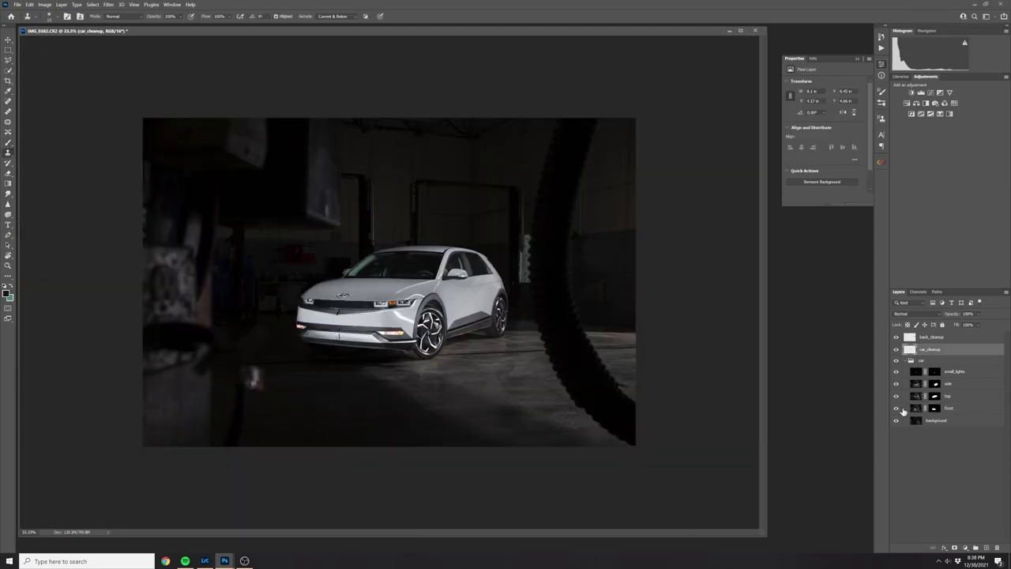
Step: Compare the image with and without the front layer, then lower that layer's opacity to about 80%
click(895, 407)
click(896, 407)
click(944, 408)
click(980, 324)
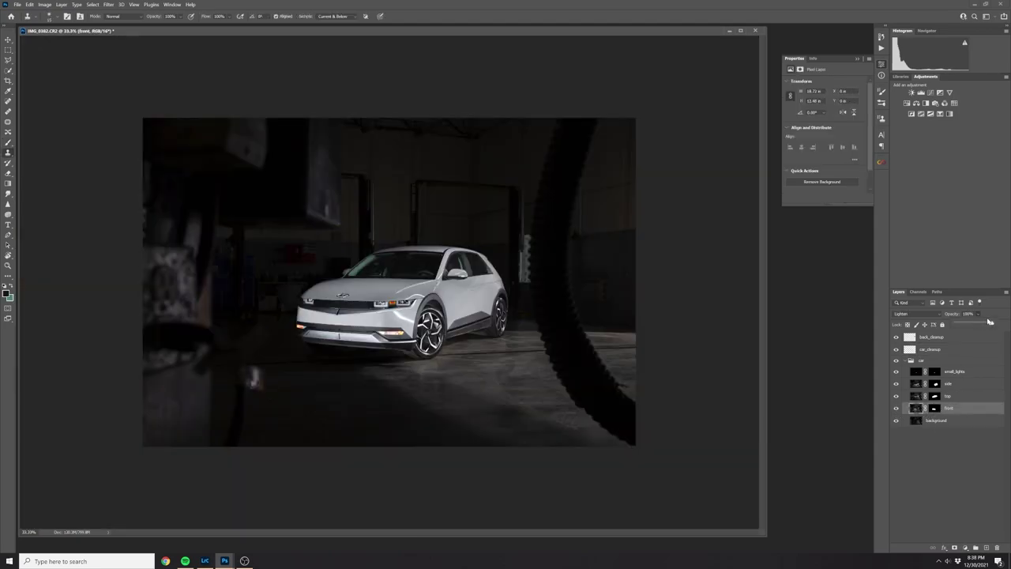
click(987, 325)
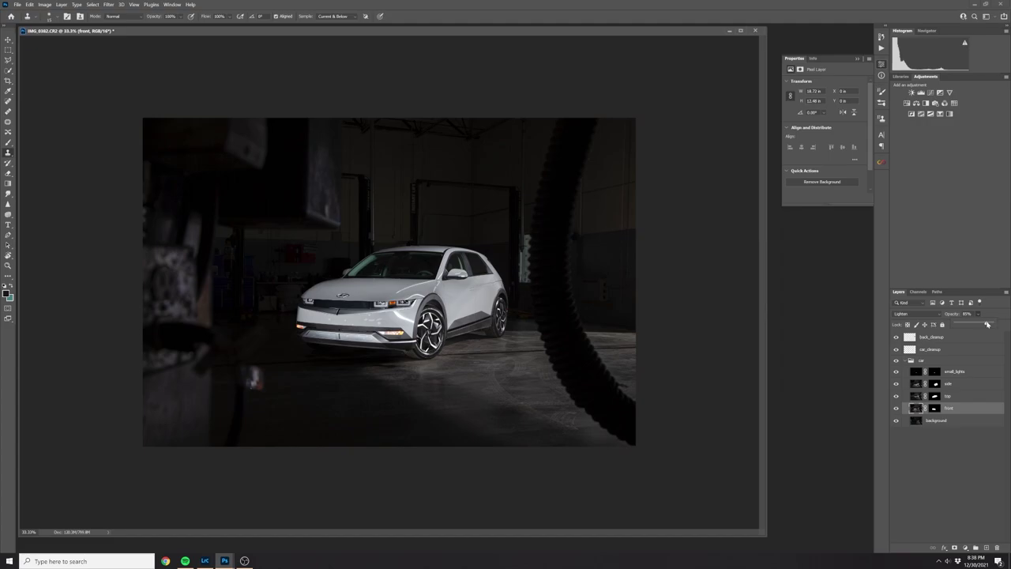
drag(986, 325, 1008, 325)
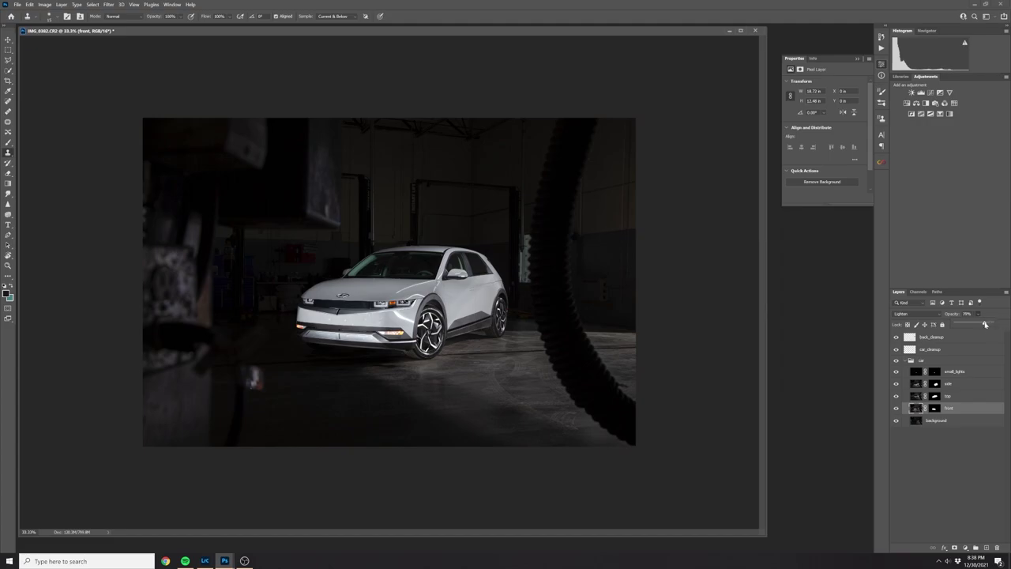
click(934, 407)
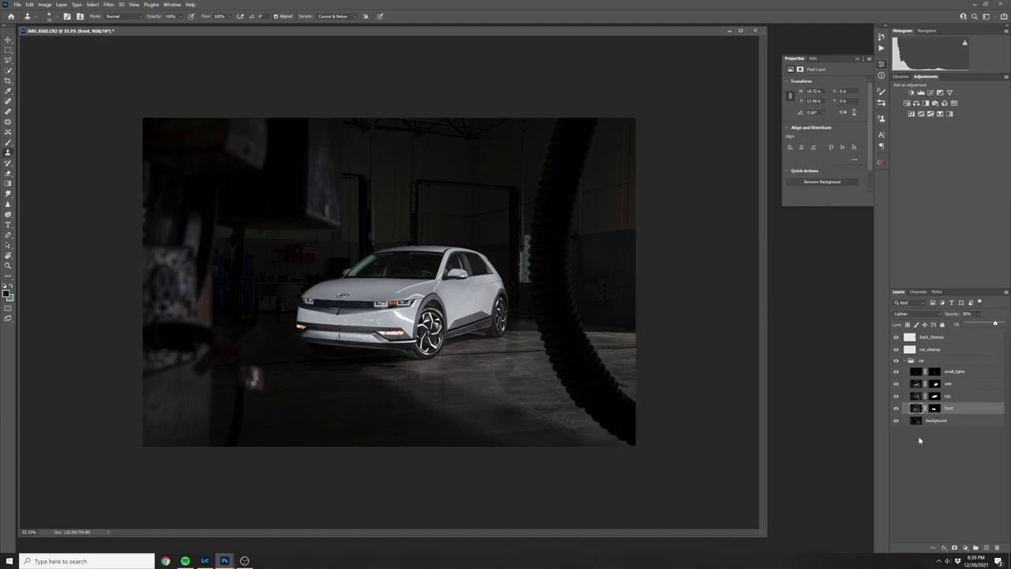
Step: On the car_cleanup layer, spot-heal the bright light spots across the car's front bumper
key(ctrl+plus)
key(ctrl+plus)
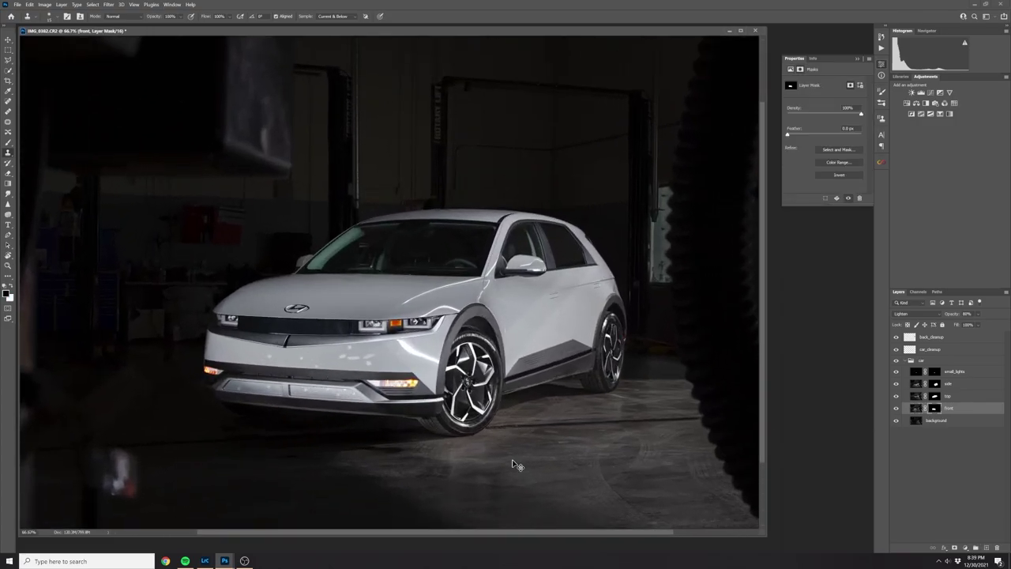
key(ctrl+plus)
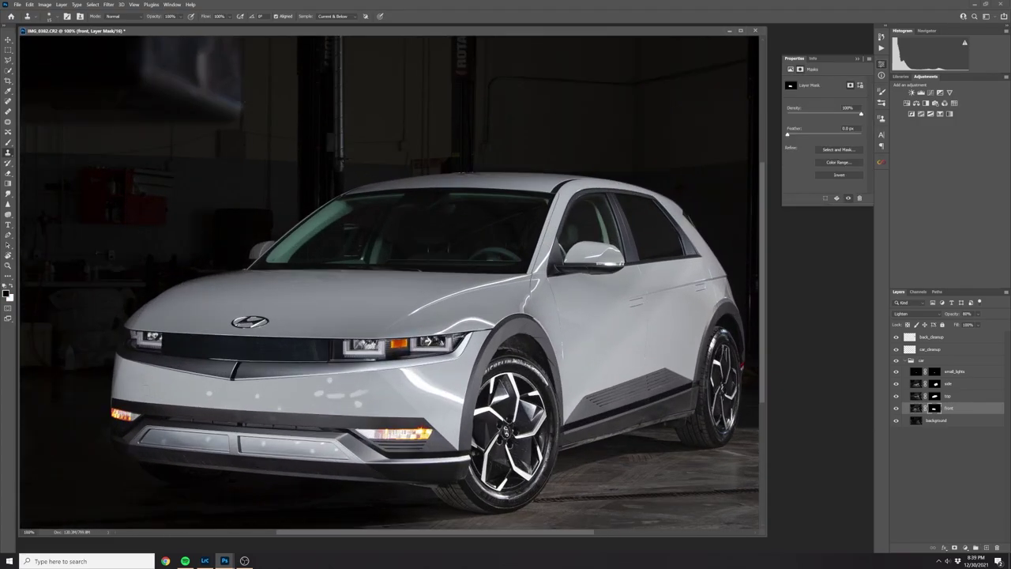
click(930, 349)
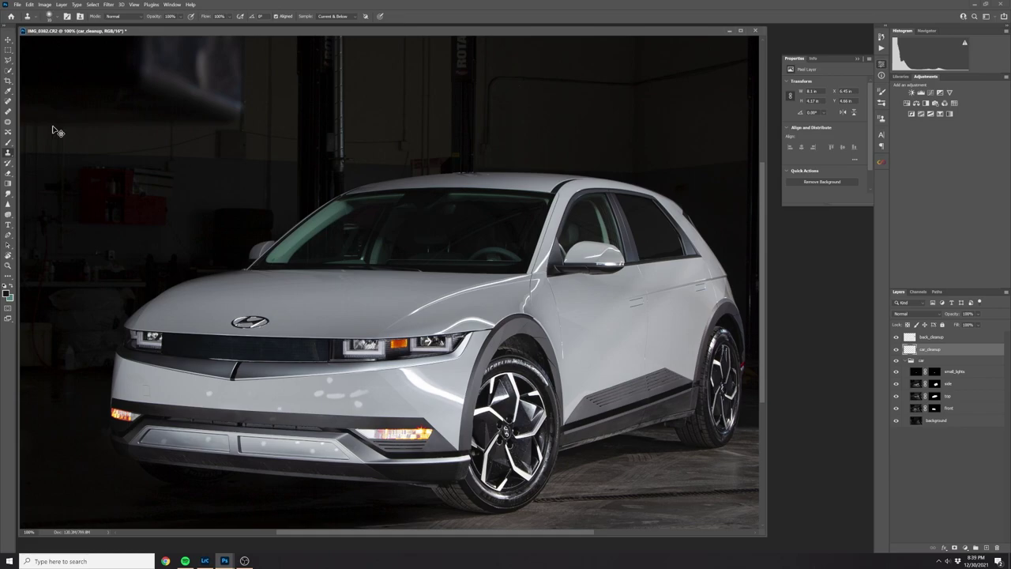
click(8, 101)
click(319, 392)
click(359, 402)
click(208, 440)
key(ctrl+plus)
key(ctrl+plus)
click(342, 380)
drag(553, 387, 242, 376)
Step: Spot-heal the remaining light spots on the lower bumper panels and the far side of the bumper face
click(474, 398)
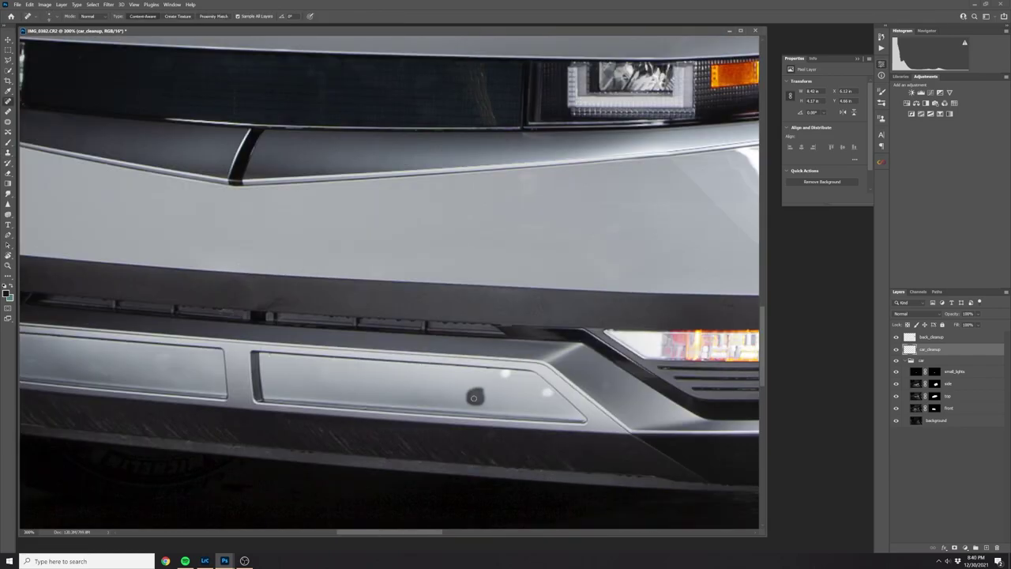
click(506, 372)
click(547, 392)
drag(248, 444, 324, 400)
drag(561, 340, 224, 436)
drag(303, 260, 386, 257)
drag(261, 233, 286, 250)
drag(276, 241, 727, 246)
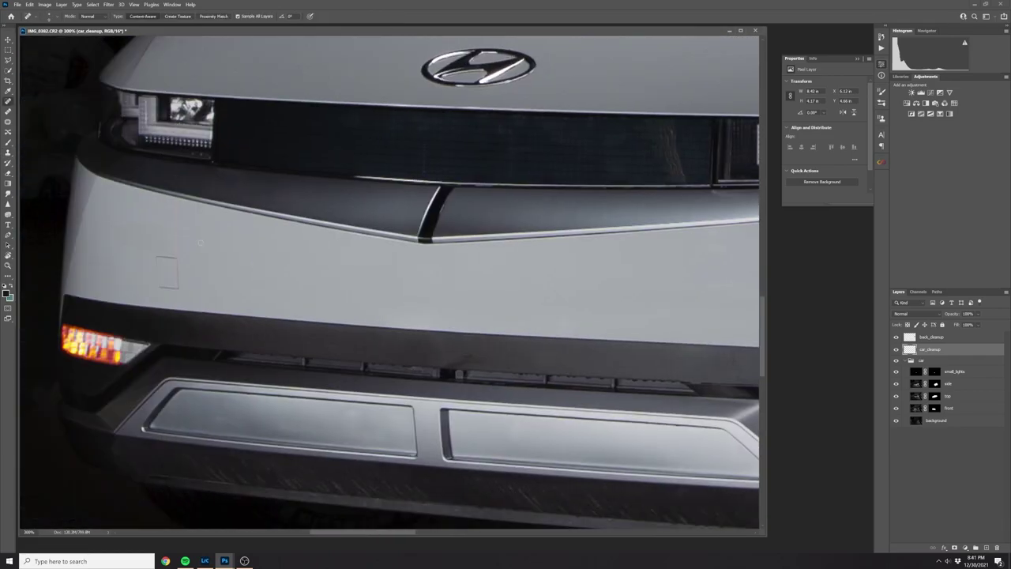
Step: Add a new layer above back_cleanup and name it lines
key(s)
key(t)
key(p)
click(932, 337)
click(985, 547)
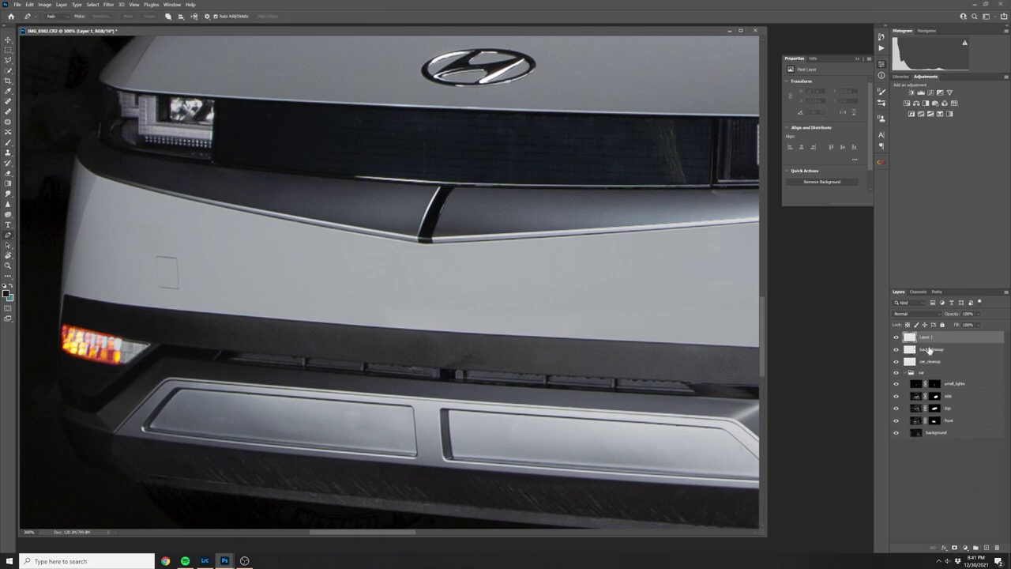
double_click(928, 337)
text(lines)
key(Return)
Step: Trace a thin closed path along the missing trim line under the black grille strip and convert it to a selection
click(374, 179)
drag(215, 164, 236, 163)
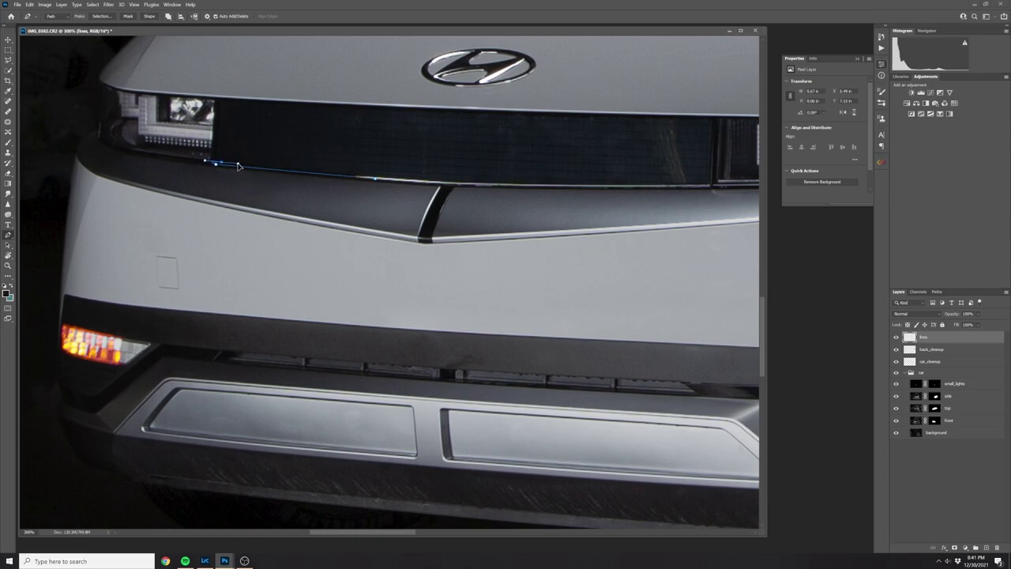
click(375, 180)
key(ctrl+plus)
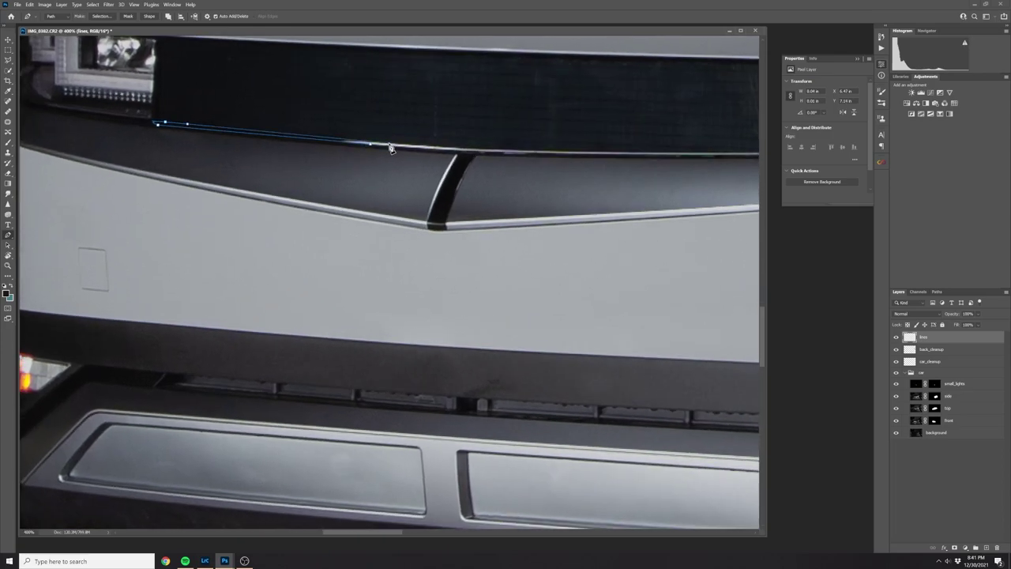
right_click(364, 143)
click(407, 192)
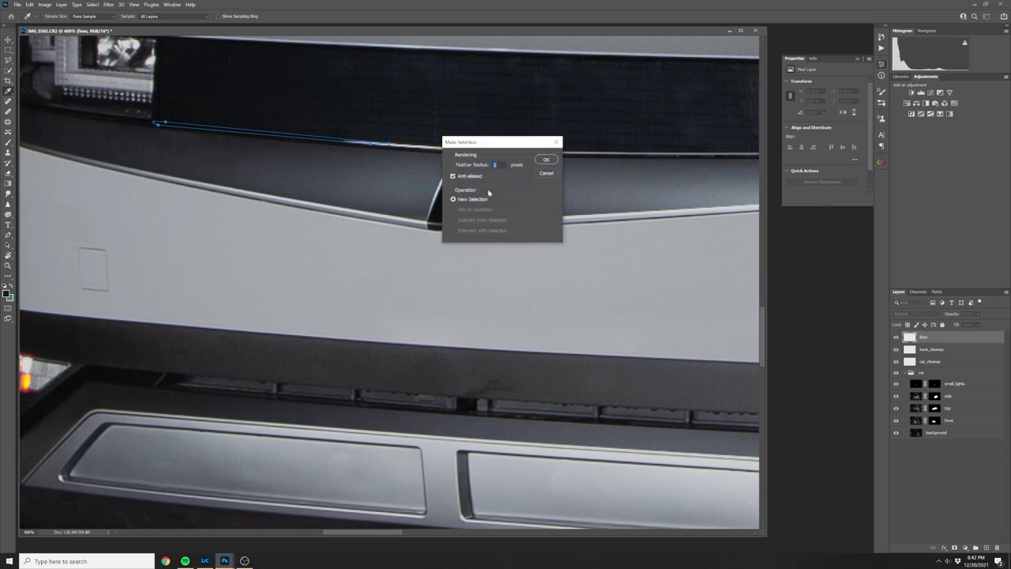
key(Return)
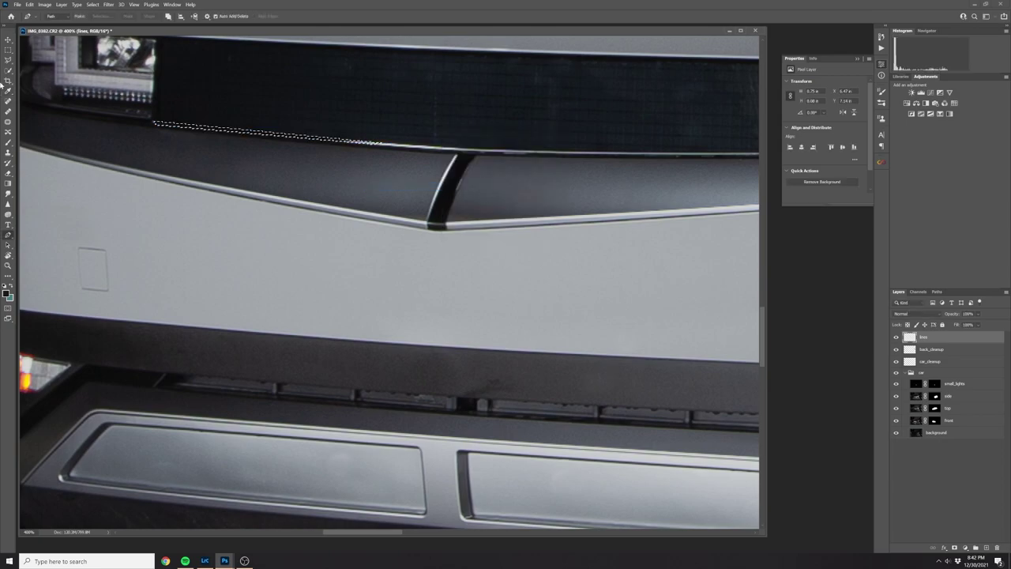
Step: Sample the light trim colour, paint it inside the thin selection to extend the trim line, and deselect
key(b)
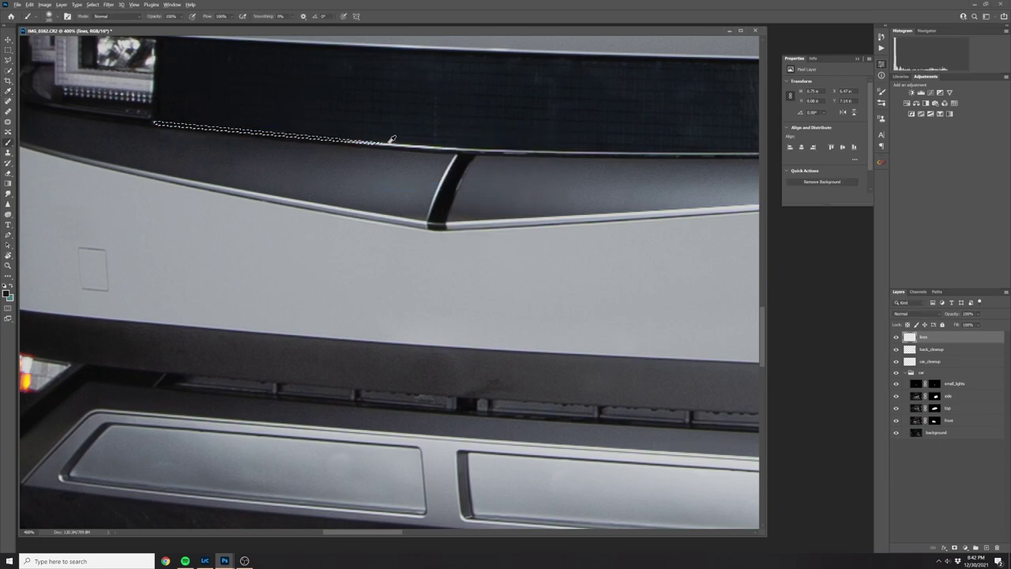
alt+click(390, 140)
drag(348, 136, 146, 122)
key(ctrl+d)
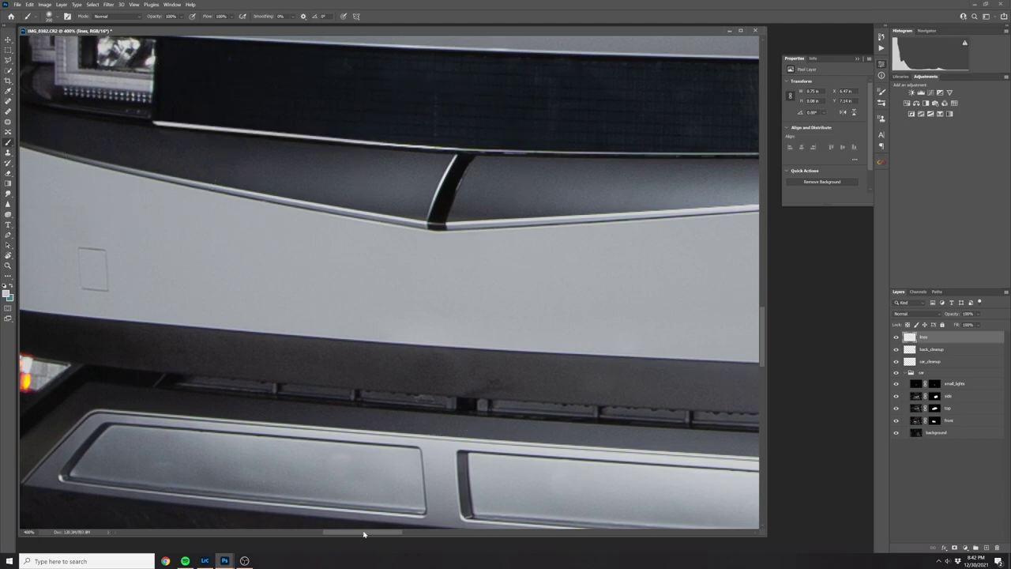
Step: Group the lines, back_cleanup and car_cleanup layers into a group named cleanup
key(ctrl+minus)
key(ctrl+minus)
key(ctrl+minus)
key(ctrl+minus)
key(ctrl+minus)
key(ctrl+minus)
shift+click(958, 363)
right_click(958, 365)
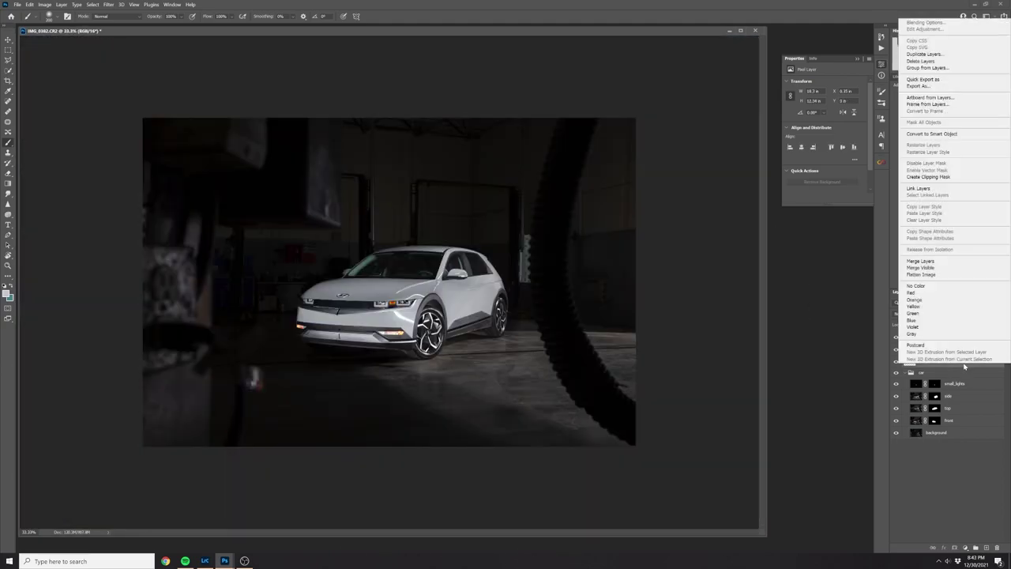
click(924, 70)
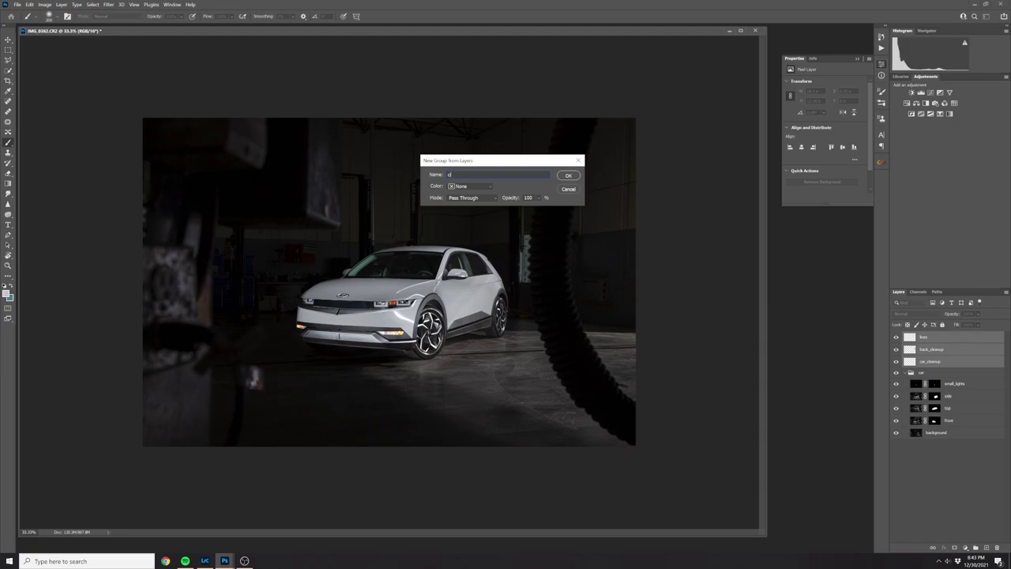
text(cleanup)
key(Return)
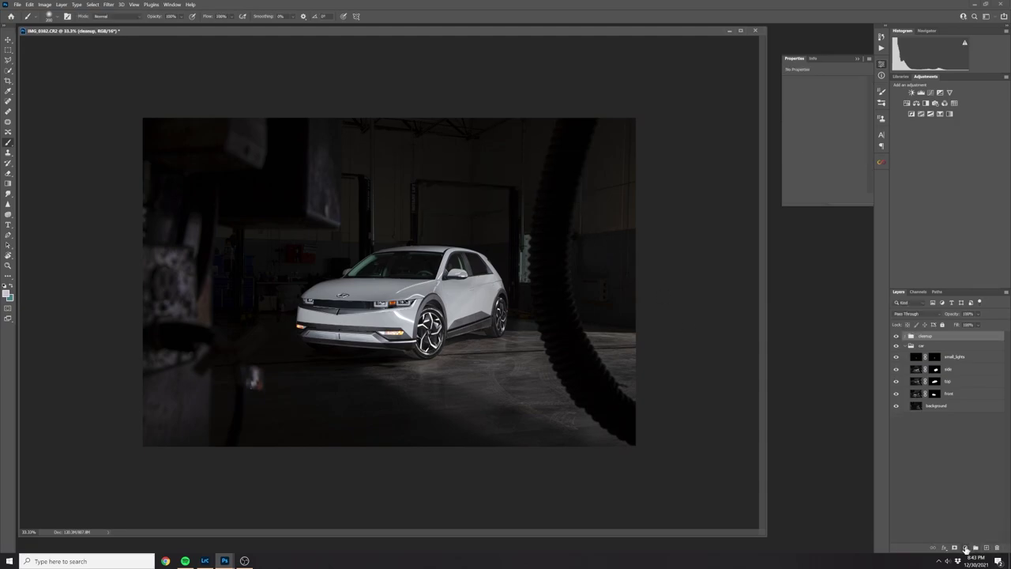
Step: Add a Curves adjustment layer above the cleanup group and shape a slight S-curve with raised highlights and lowered shadows
click(964, 548)
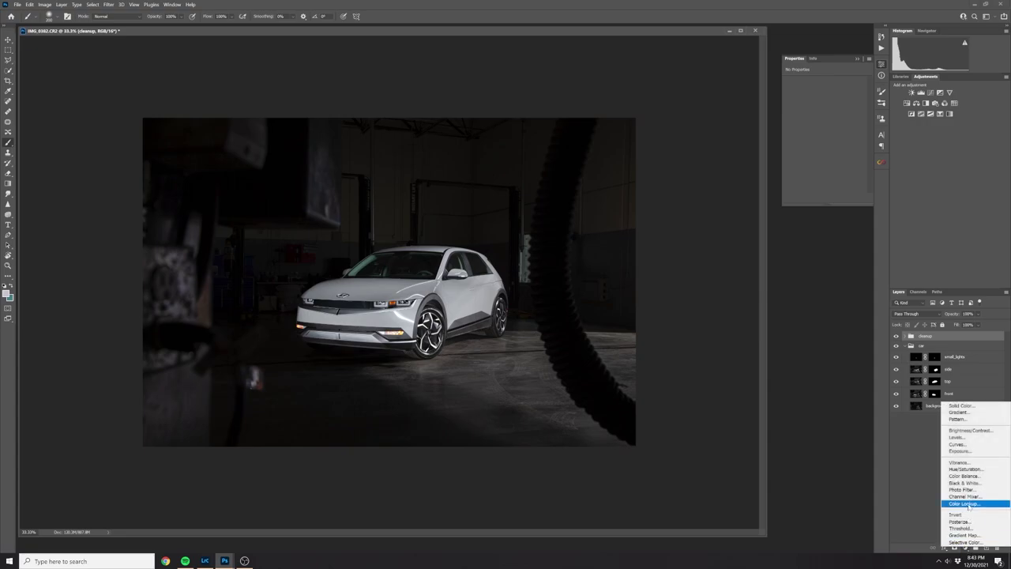
click(956, 444)
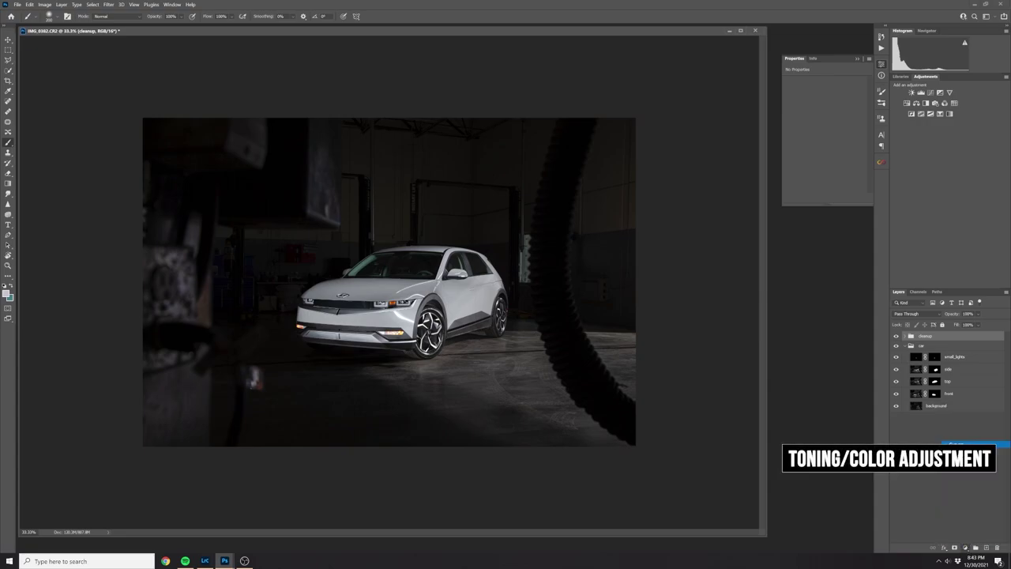
drag(843, 116, 843, 116)
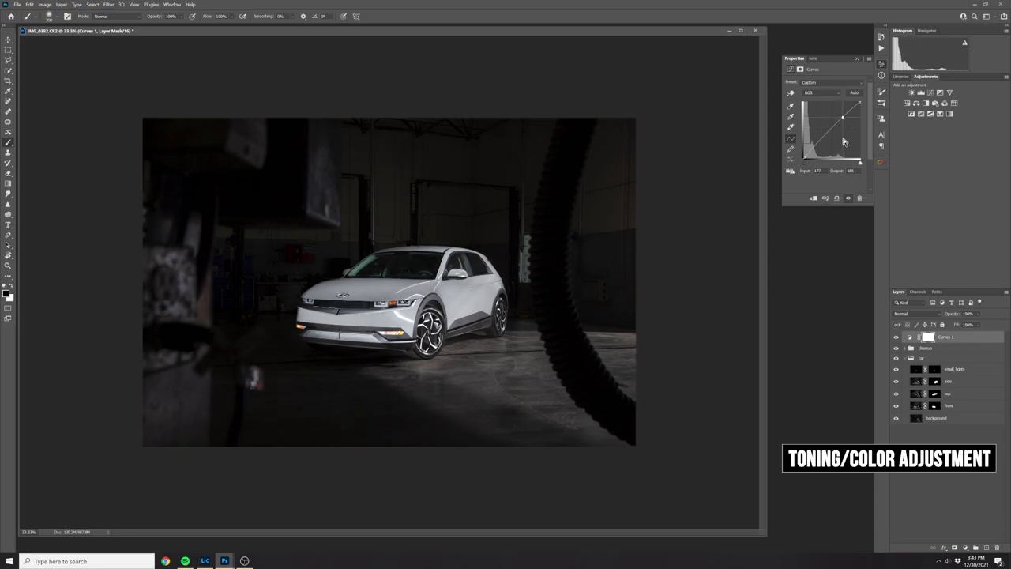
click(821, 140)
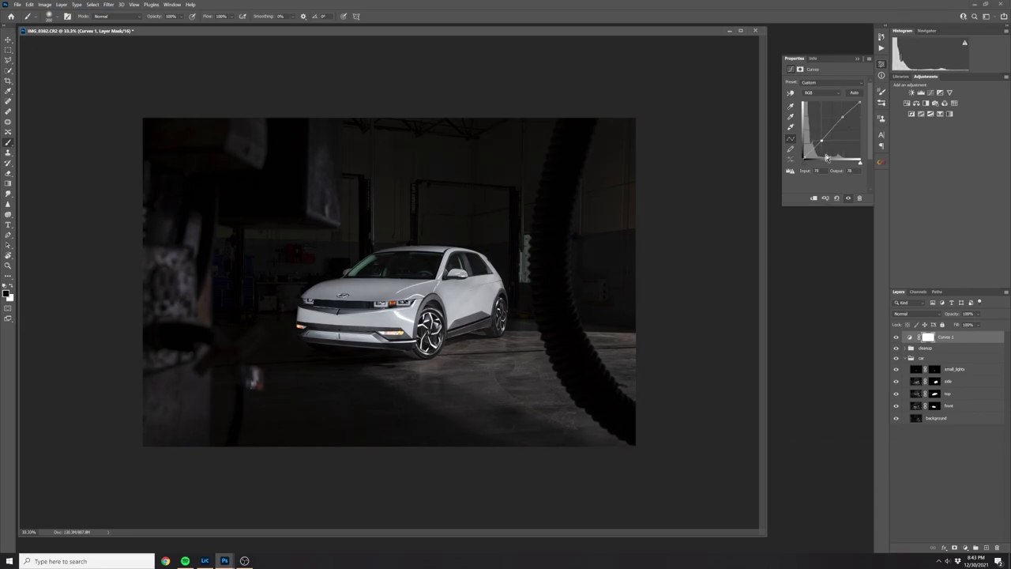
click(897, 337)
click(897, 338)
Step: Add a Color Balance adjustment layer above Curves 1 and shift its shadows slightly toward blue
click(965, 547)
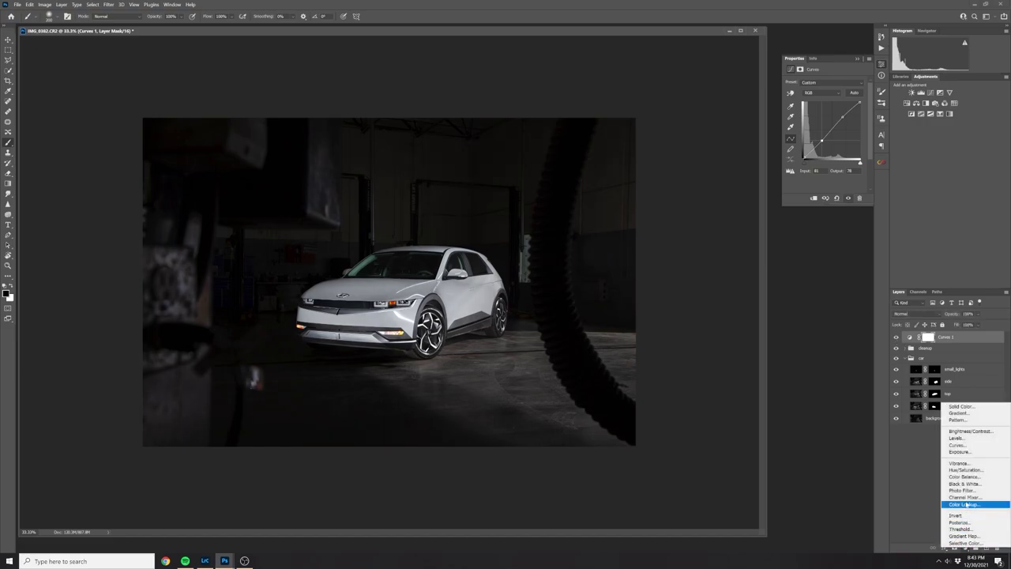
click(959, 477)
click(825, 82)
click(820, 91)
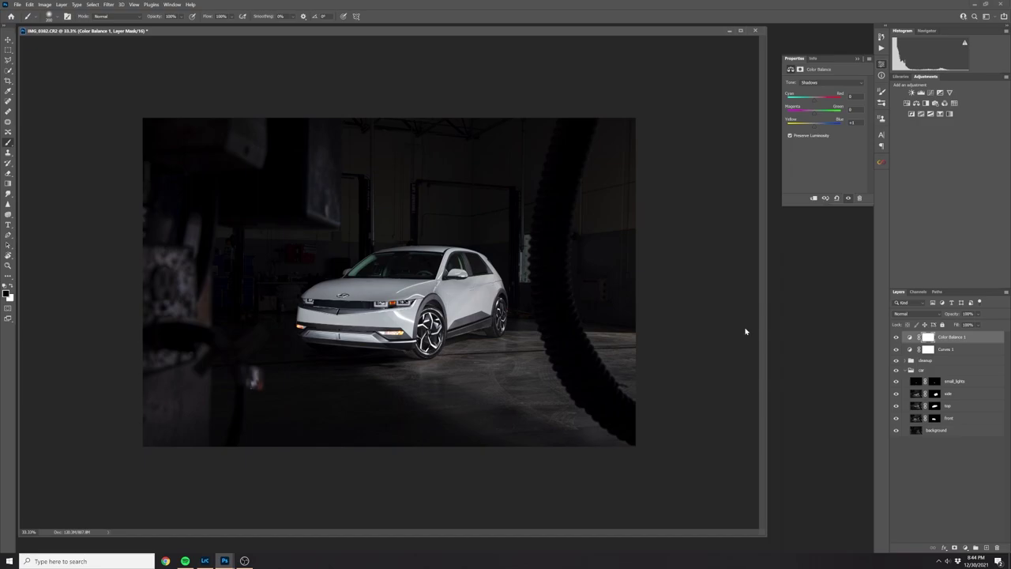
Step: Clone dark floor over the bright out-of-focus spot in front of the car on the back_cleanup layer and collapse the cleanup group
click(906, 361)
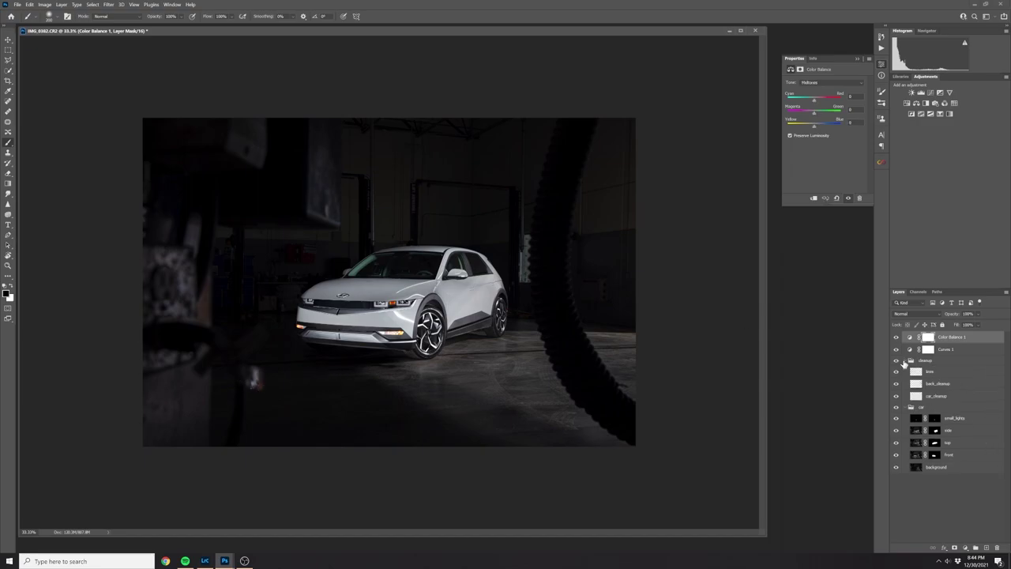
click(945, 385)
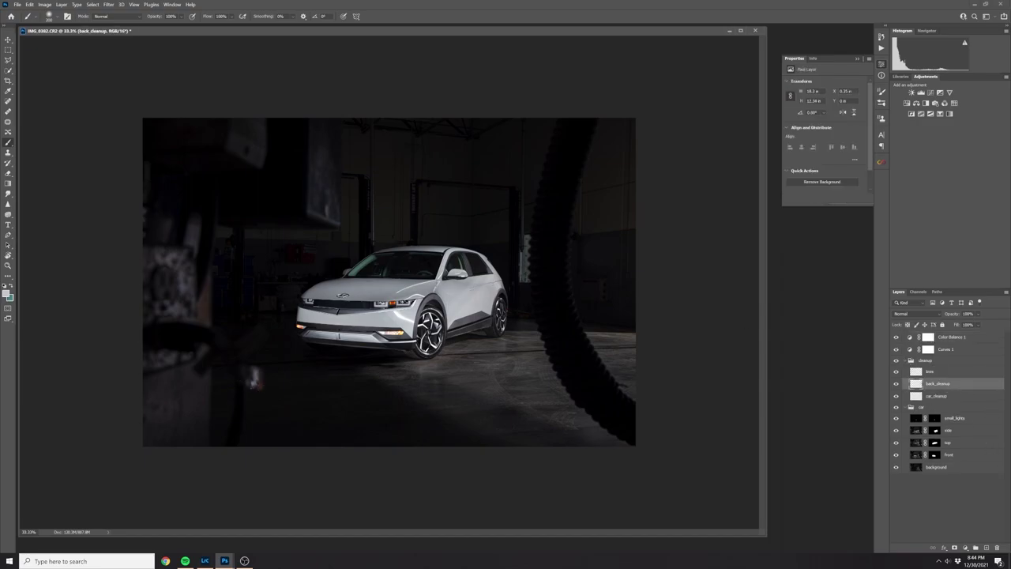
click(8, 153)
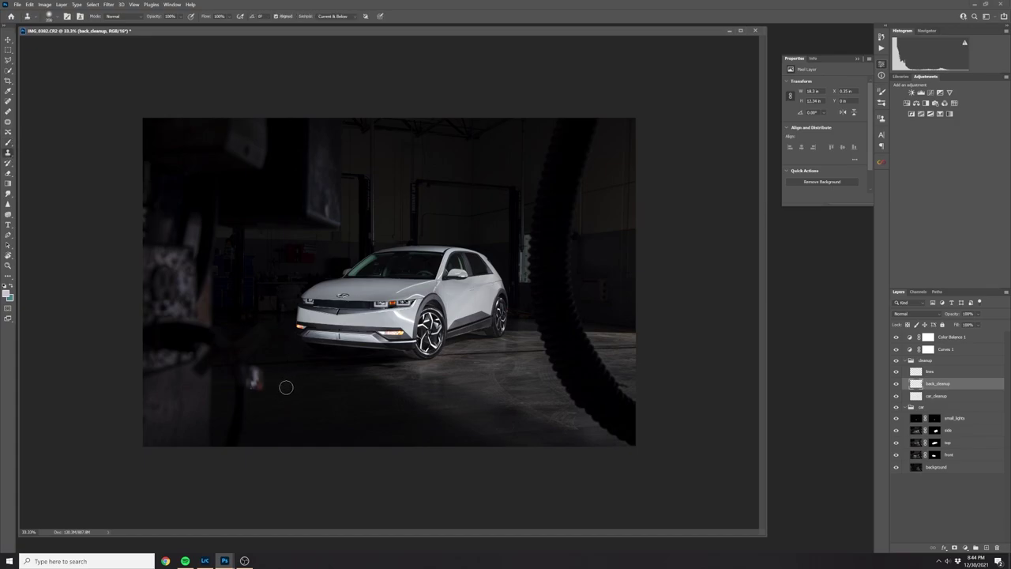
alt+click(281, 362)
mouse_move(253, 363)
mouse_down()
mouse_move(254, 388)
mouse_move(274, 378)
mouse_move(258, 381)
mouse_up()
click(905, 360)
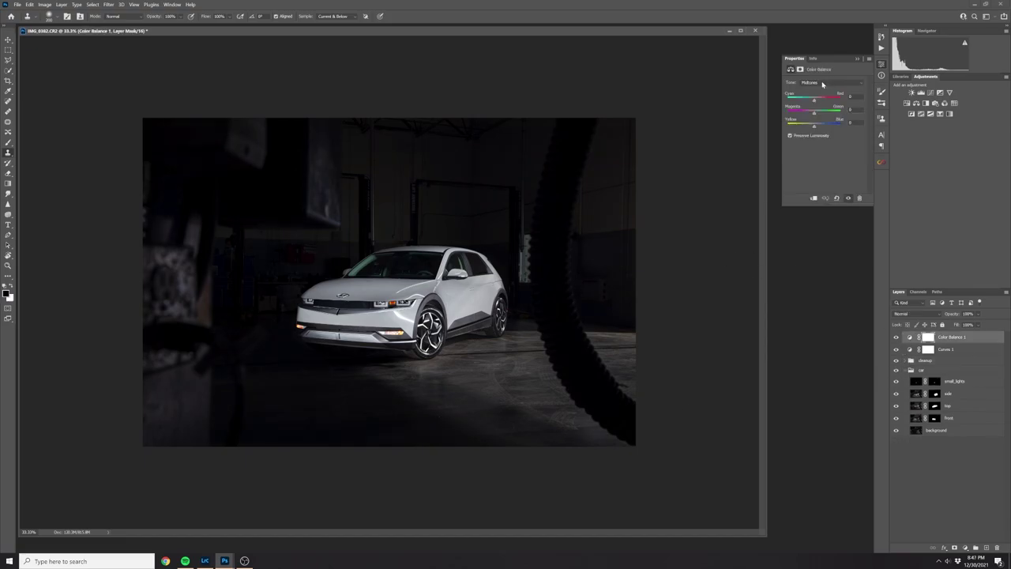
Step: Try a slight yellow shift in the Color Balance highlights and return to its shadows settings
click(822, 83)
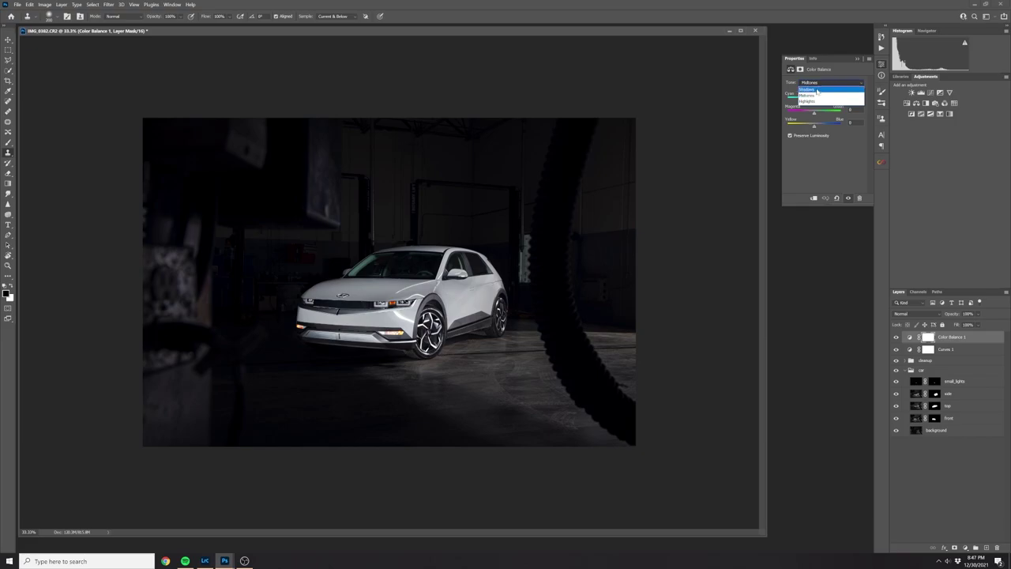
click(807, 102)
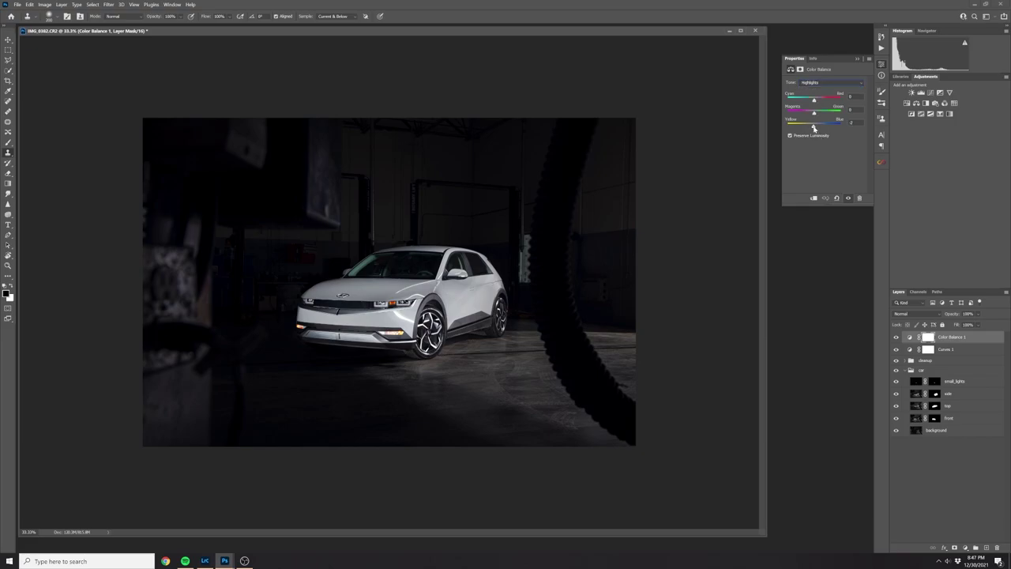
drag(815, 128, 814, 128)
click(824, 83)
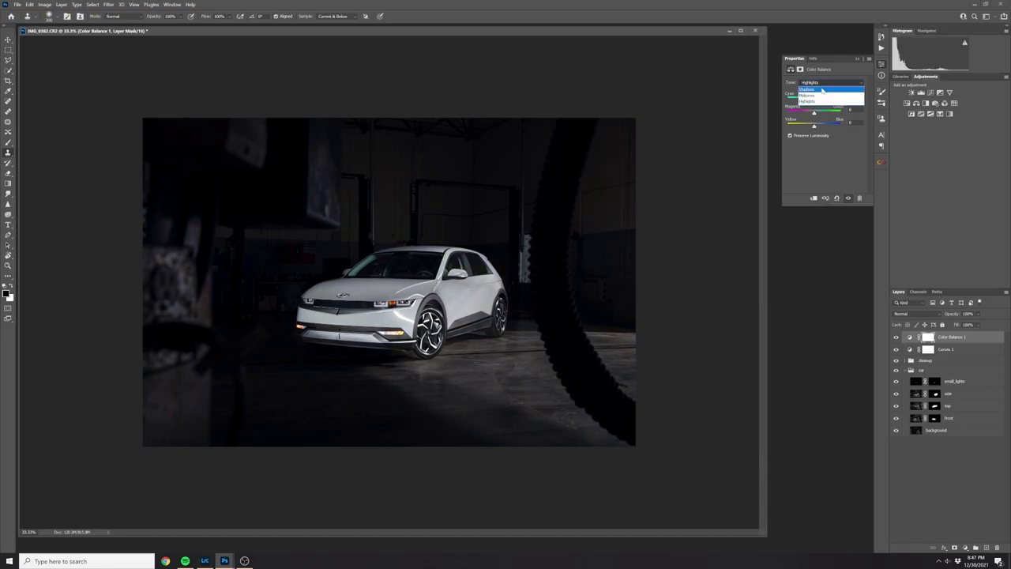
click(822, 89)
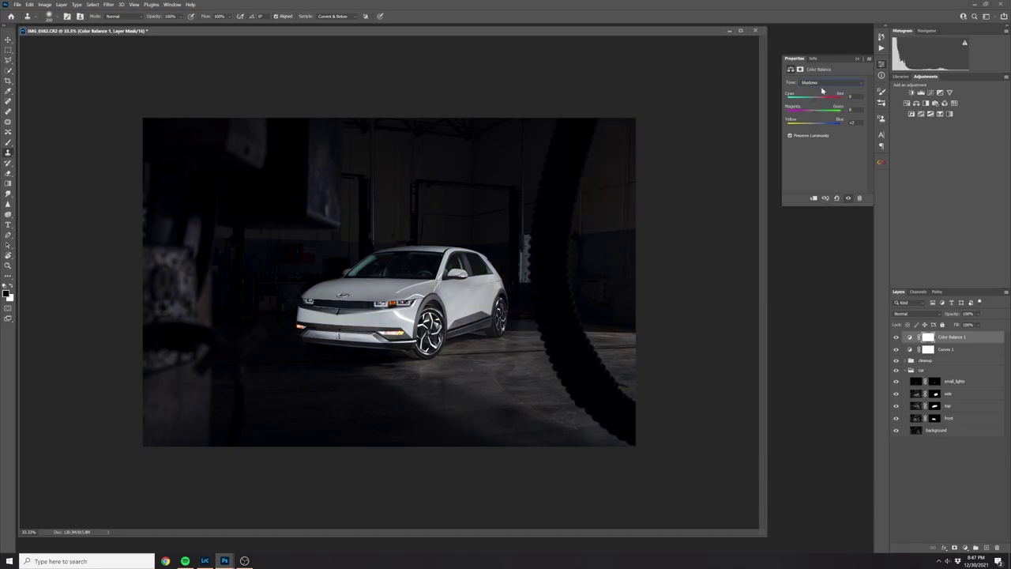
Step: Raise the highlight point of the Curves 1 adjustment slightly and compare the image with and without the layer
click(897, 350)
click(951, 351)
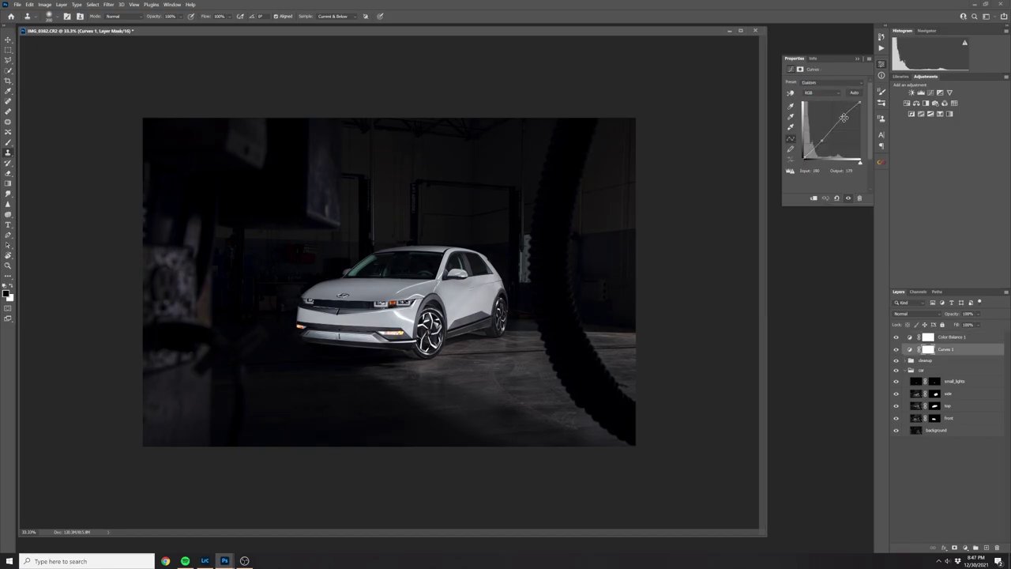
click(843, 117)
drag(843, 117, 844, 117)
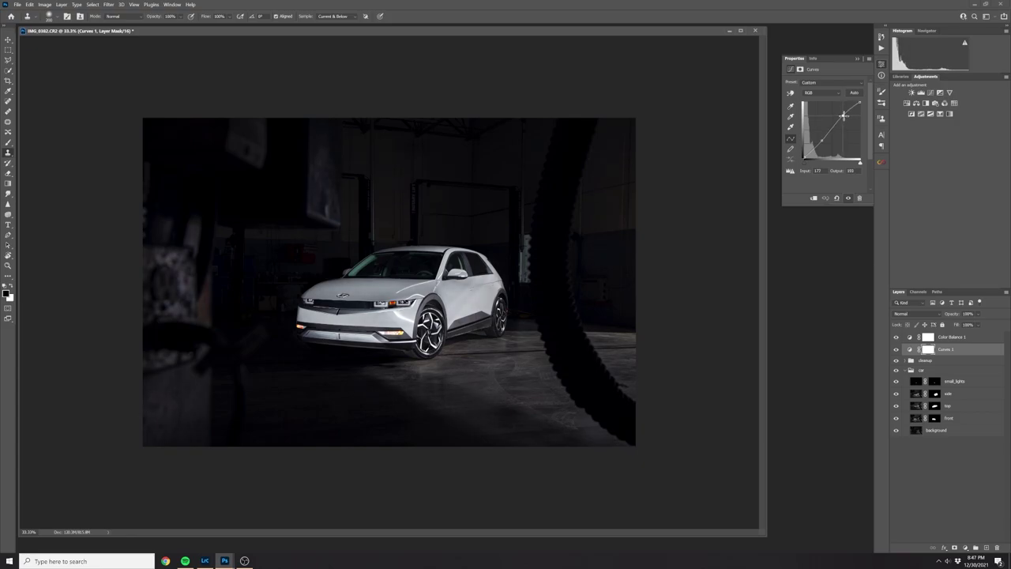
click(896, 349)
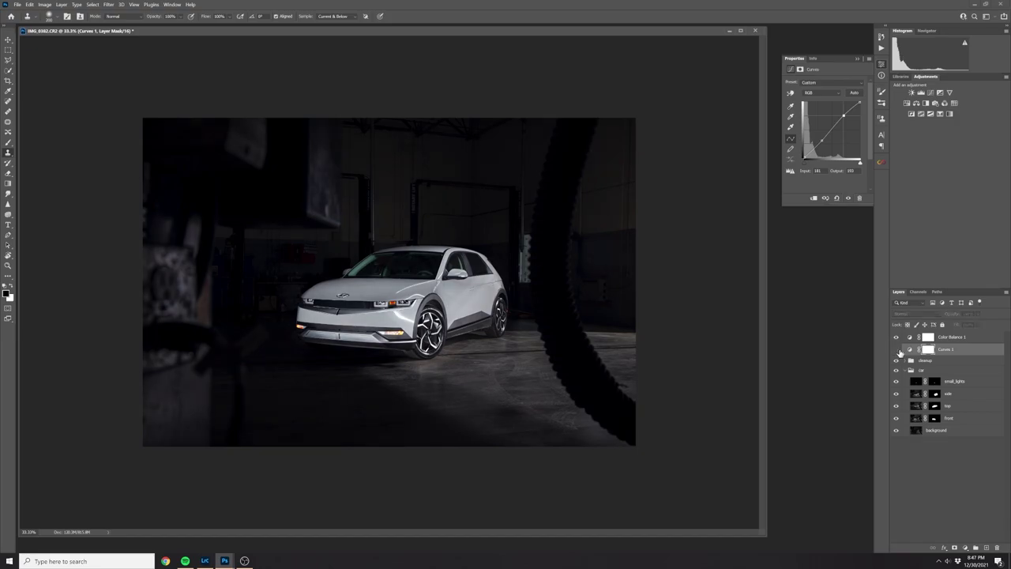
click(896, 349)
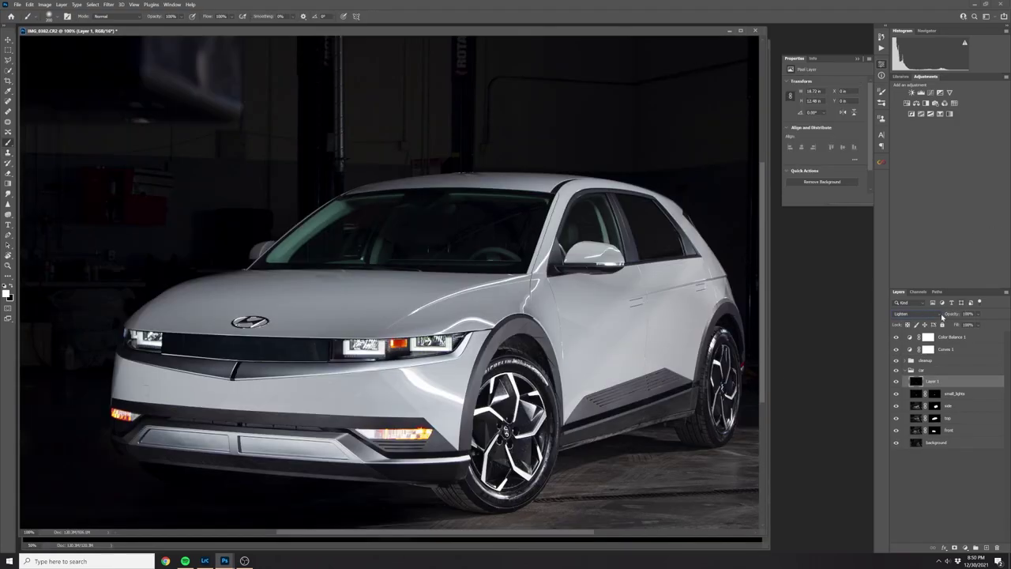
Step: Set the blend mode of Layer 1, the headlight exposure in the car group, to Lighten
click(944, 316)
key(Up)
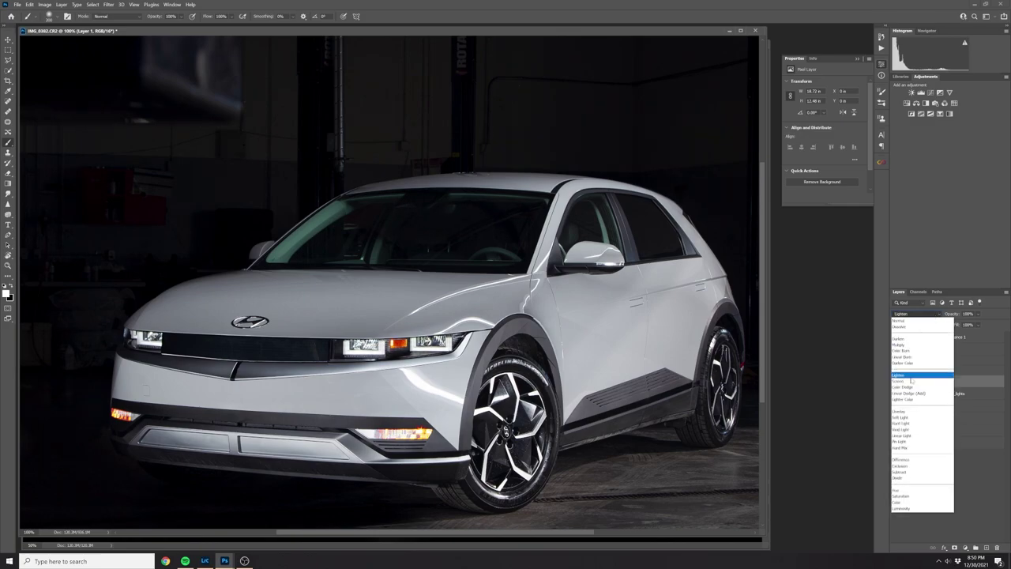
key(Return)
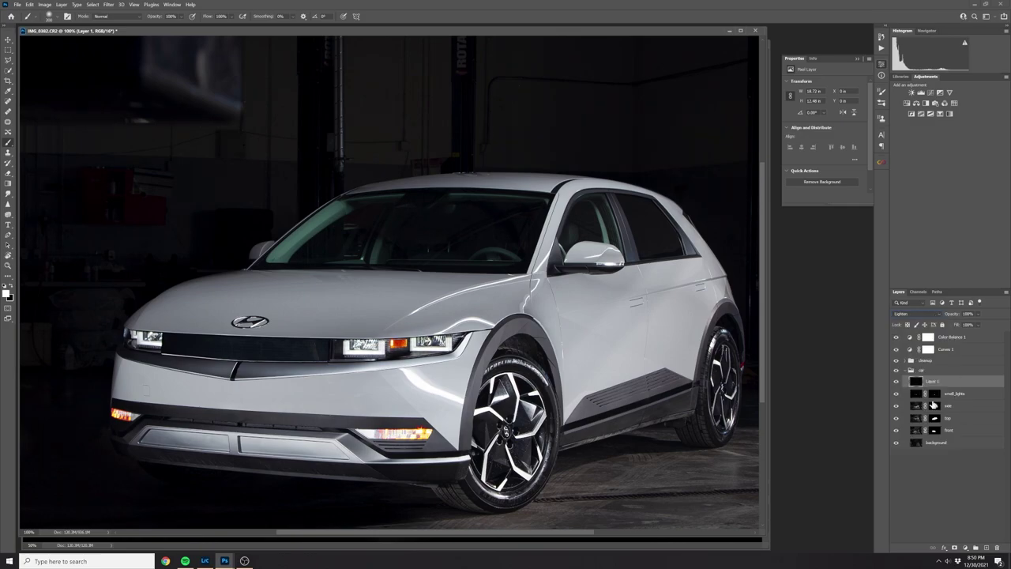
Step: Compare the car with Layer 1 hidden and shown to examine what the headlight exposure adds
click(897, 381)
click(896, 382)
click(896, 382)
click(896, 382)
click(896, 382)
click(897, 381)
click(897, 381)
click(896, 381)
click(896, 382)
Step: Add a layer mask to Layer 1 and paint black over its unwanted light away from the headlights
click(955, 549)
key(x)
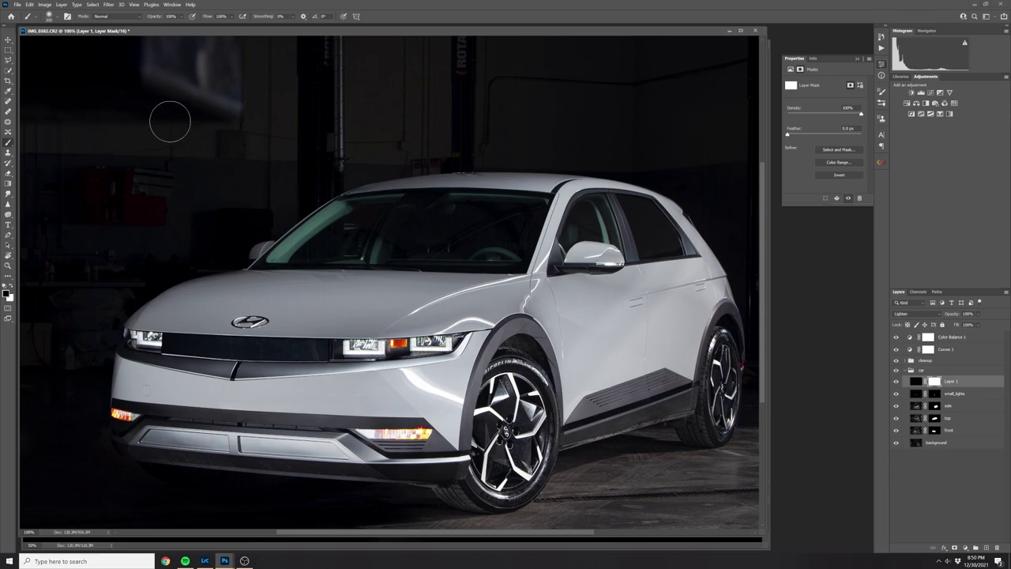
key(ctrl+minus)
key(ctrl+minus)
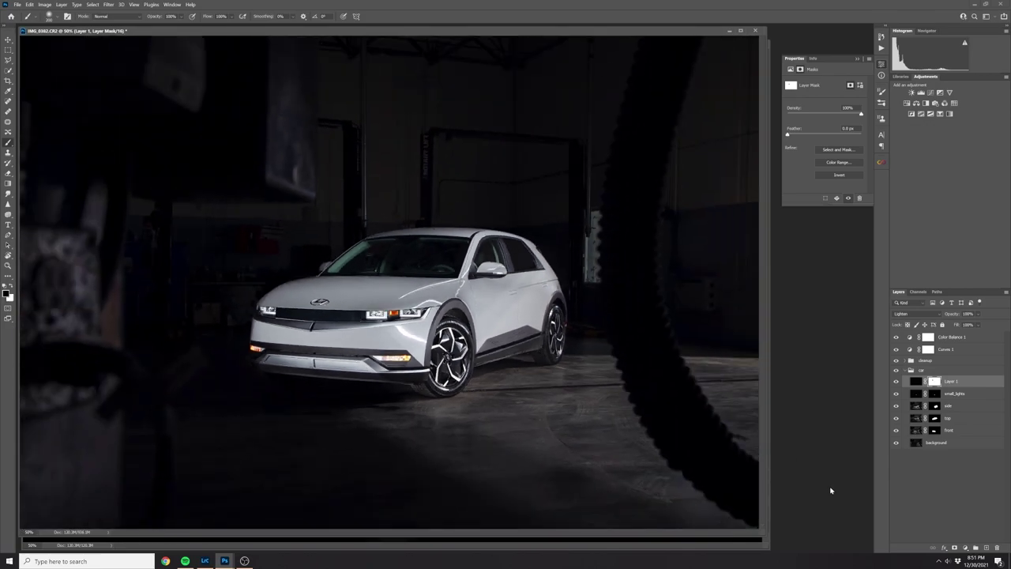
key(ctrl+minus)
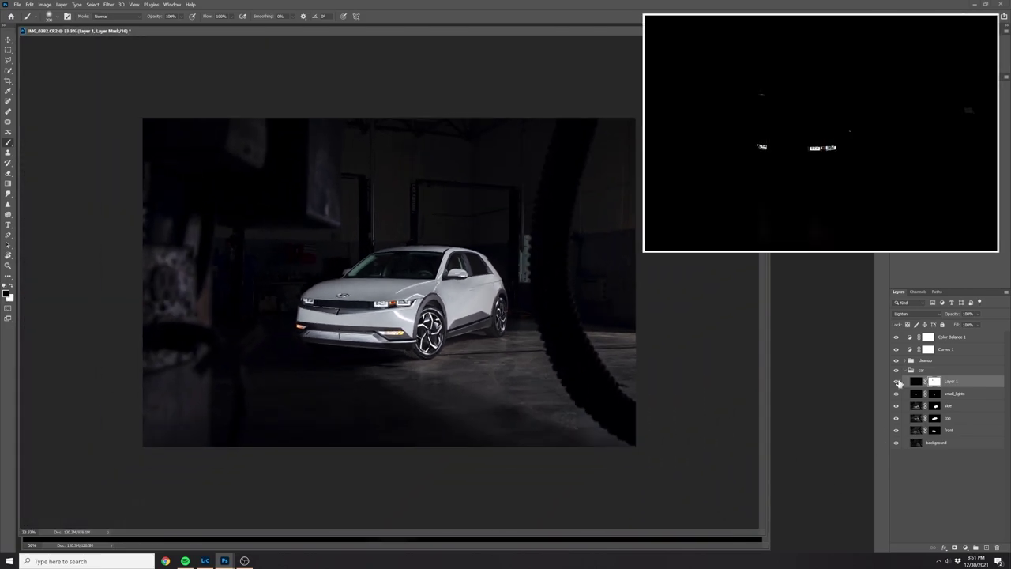
Step: Rename Layer 1 as headlights and compare the image with the layer hidden and shown
double_click(962, 382)
text(hi)
key(Return)
click(896, 382)
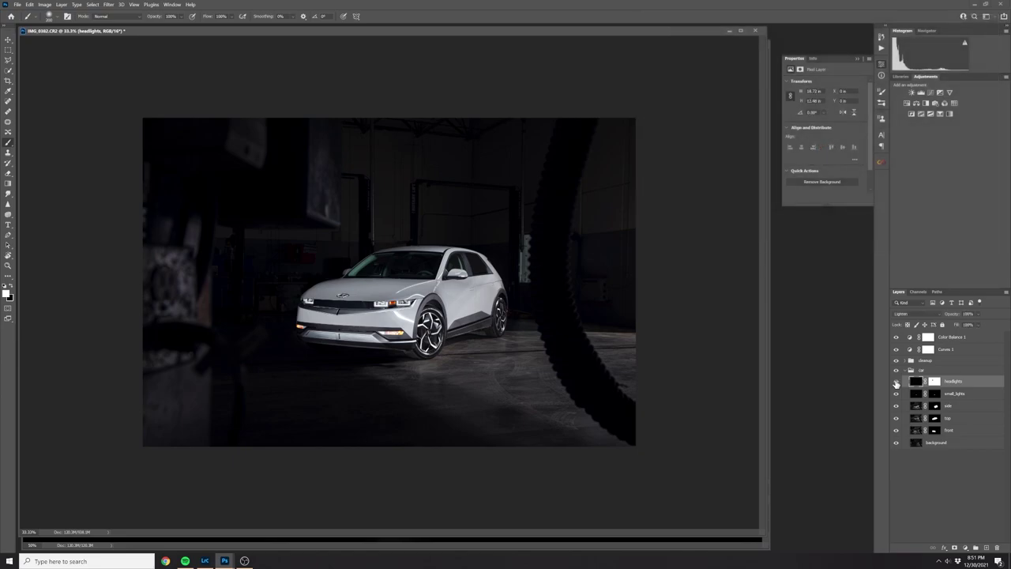
click(895, 382)
click(896, 382)
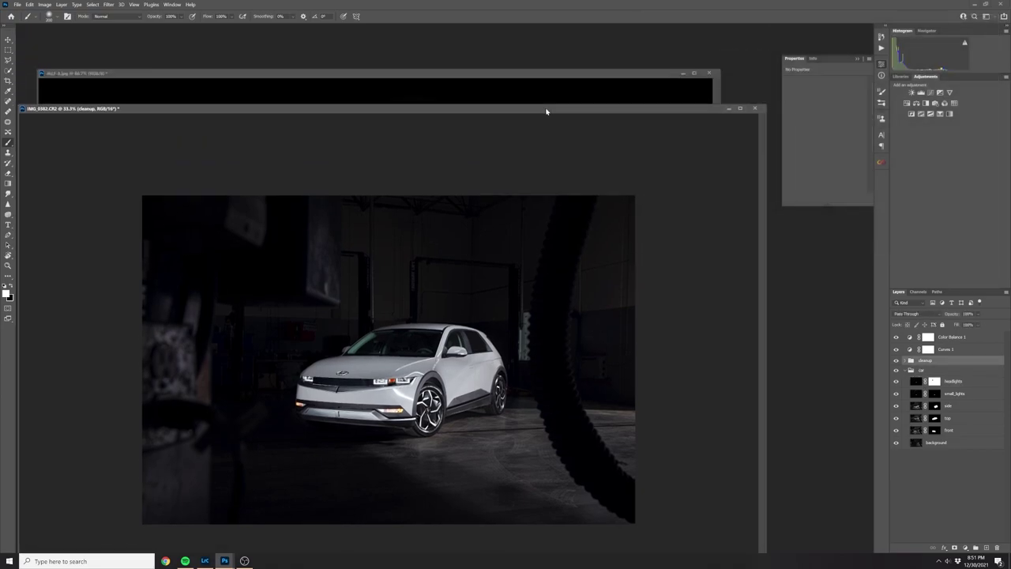
Step: Copy the entire lens flare image and paste it into the car composite above the cleanup group
click(546, 74)
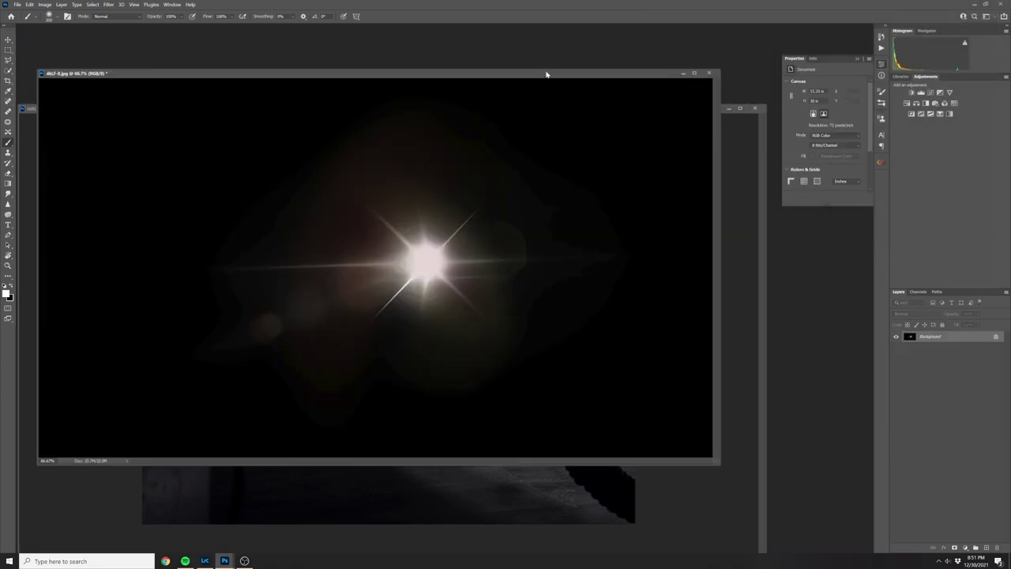
key(ctrl+a)
key(ctrl+c)
click(763, 491)
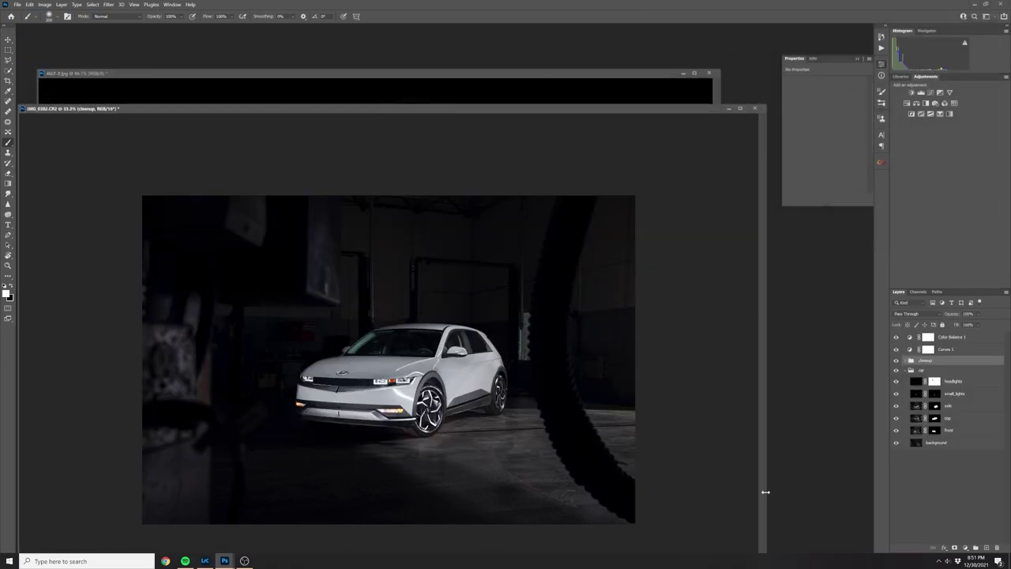
key(ctrl+v)
Step: Try Lighten on the pasted flare layer and set its blend mode to Screen
click(916, 314)
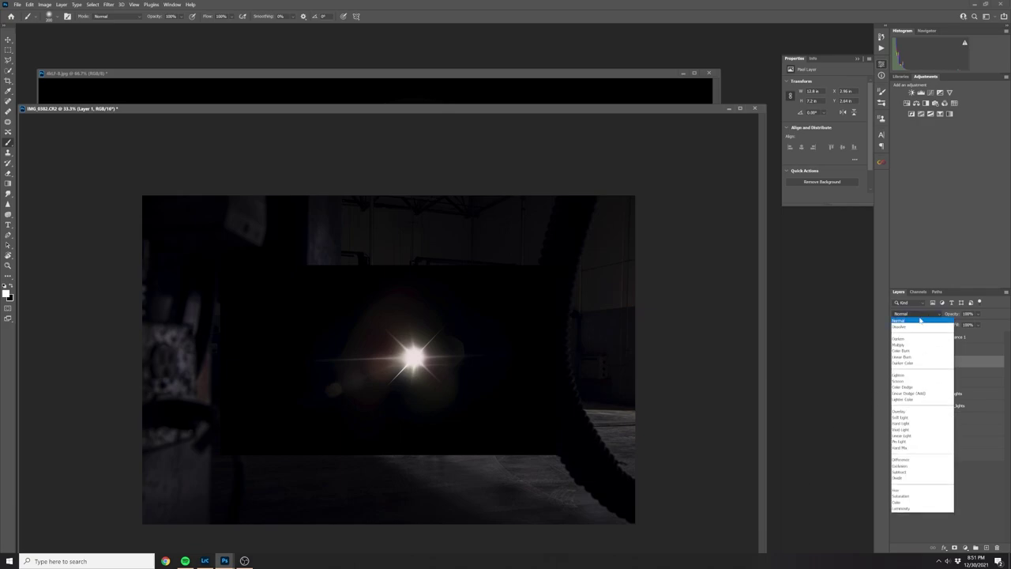
click(907, 376)
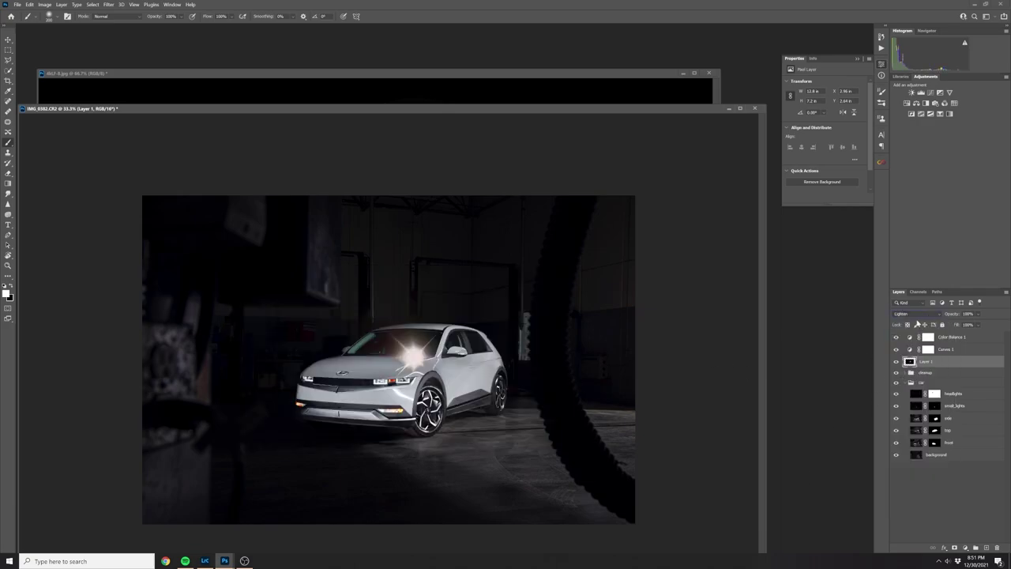
click(916, 314)
click(906, 385)
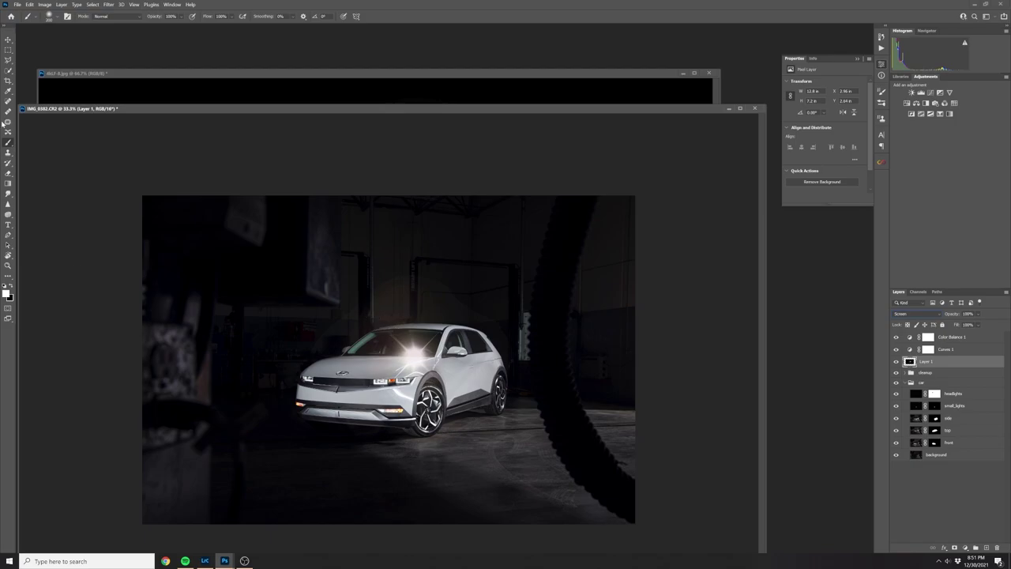
Step: Move the flare to the photo's right edge, scale it to about 93% and rotate it about 21 degrees
click(8, 38)
mouse_move(438, 355)
mouse_down()
mouse_move(654, 353)
mouse_move(669, 400)
mouse_move(661, 368)
mouse_up()
key(t)
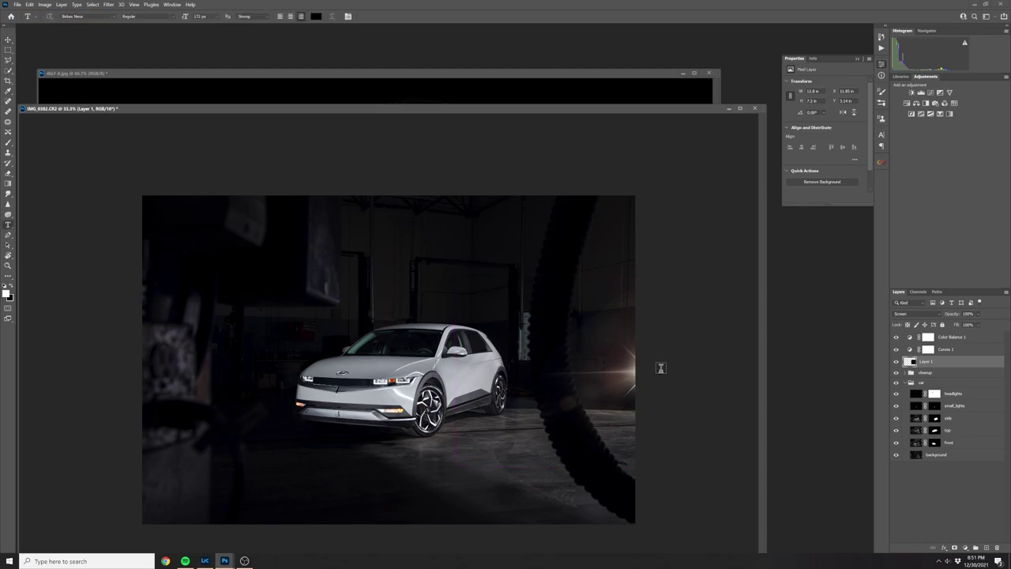
key(ctrl+t)
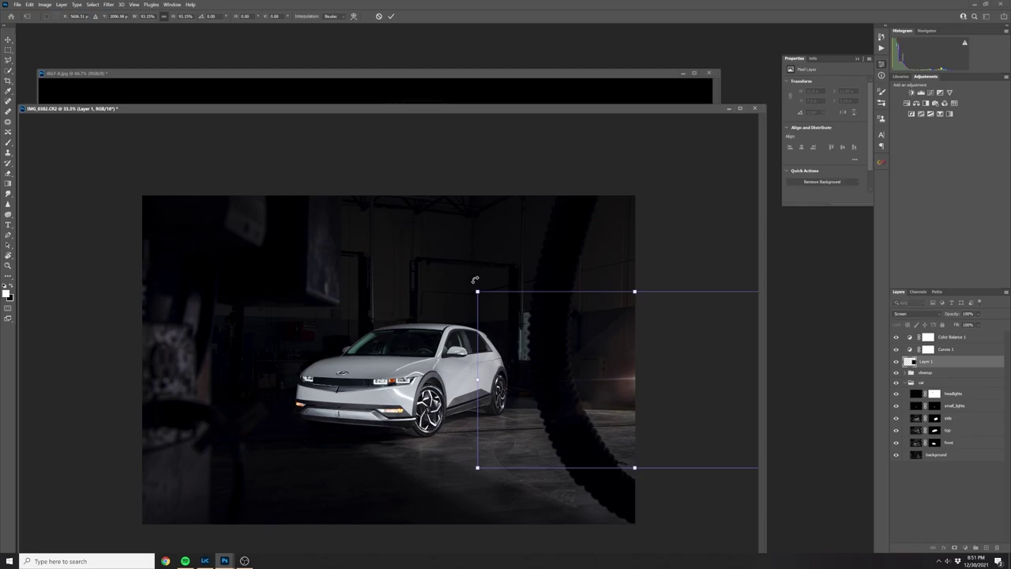
drag(476, 276, 540, 251)
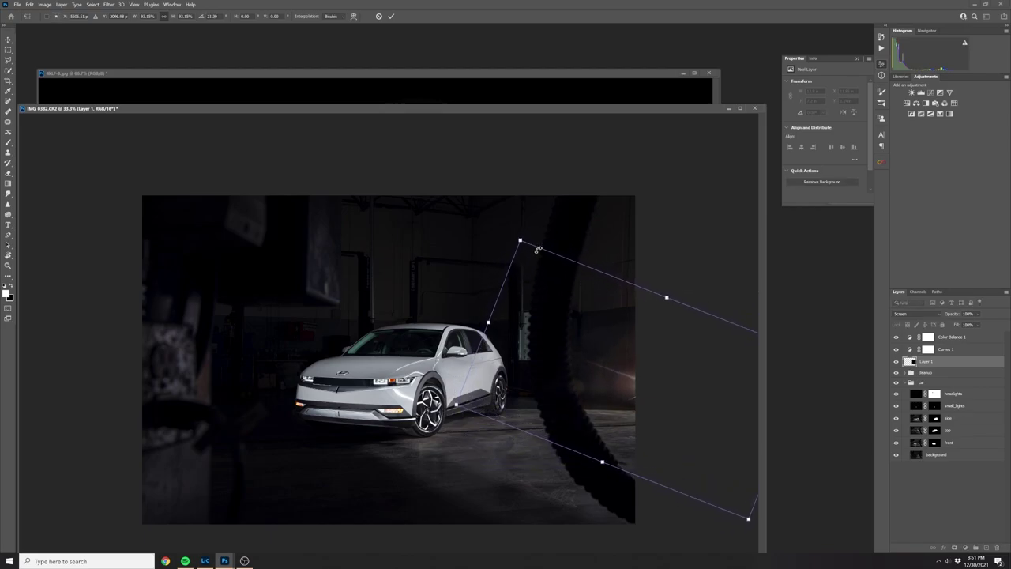
key(Return)
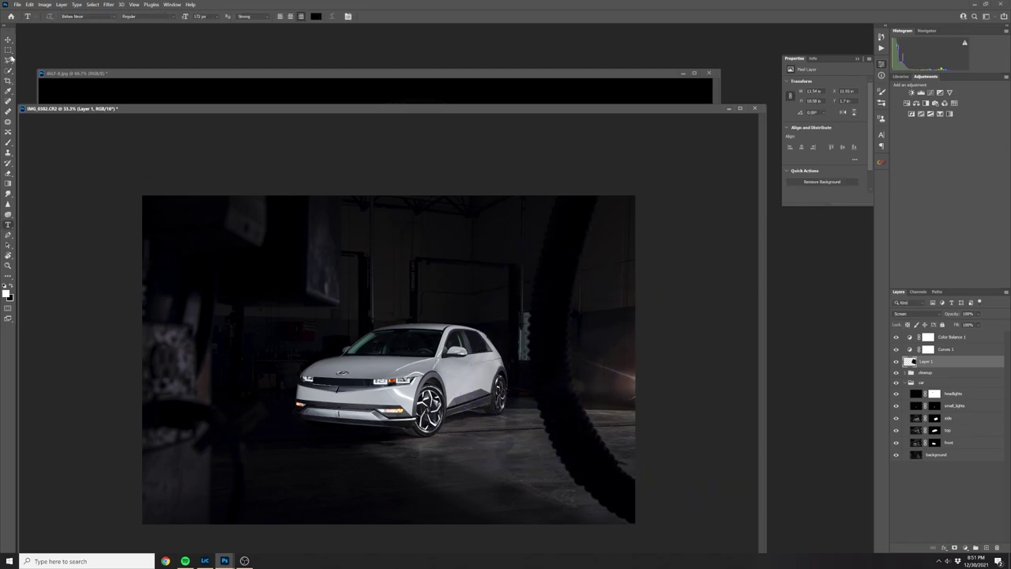
Step: Adjust the flare layer's Levels with input black 6, midtone 0.91 and white 224
key(v)
key(ctrl+l)
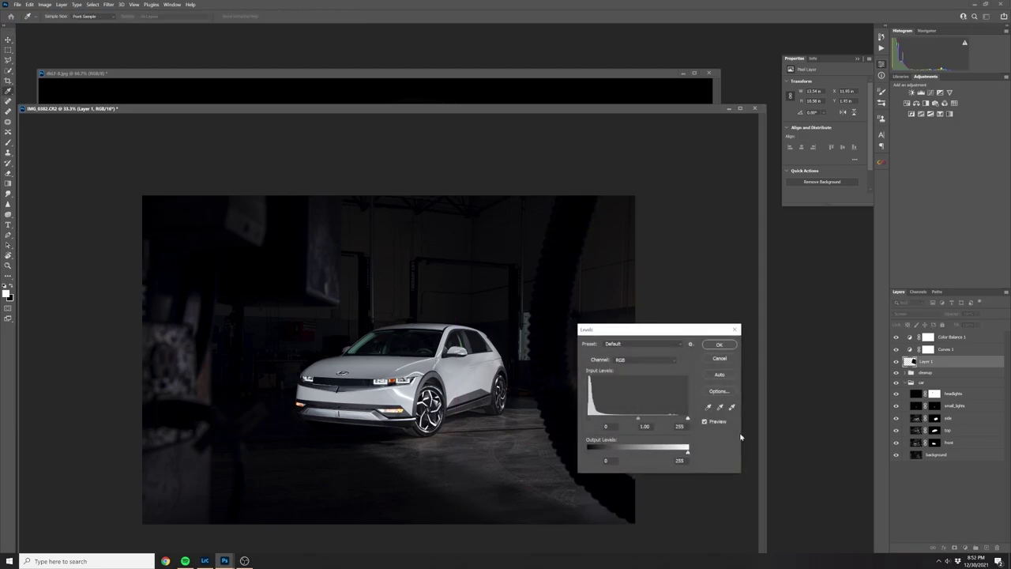
drag(703, 328, 698, 150)
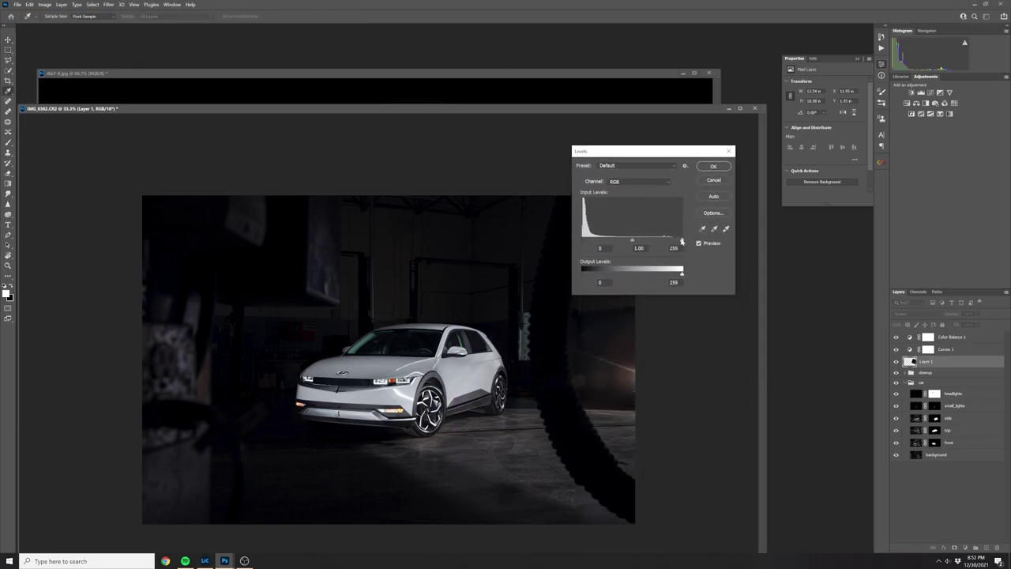
drag(681, 239, 586, 242)
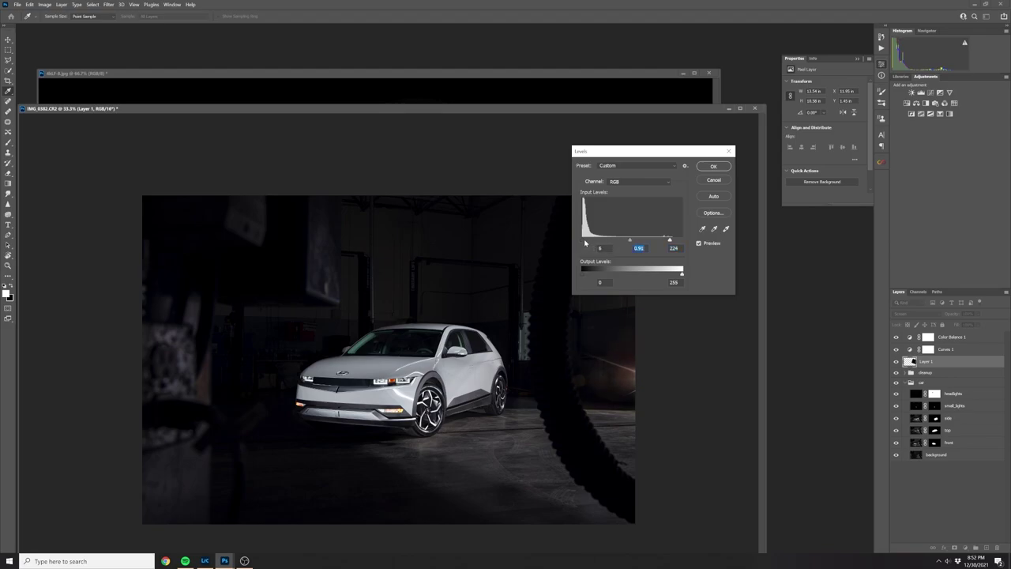
key(Return)
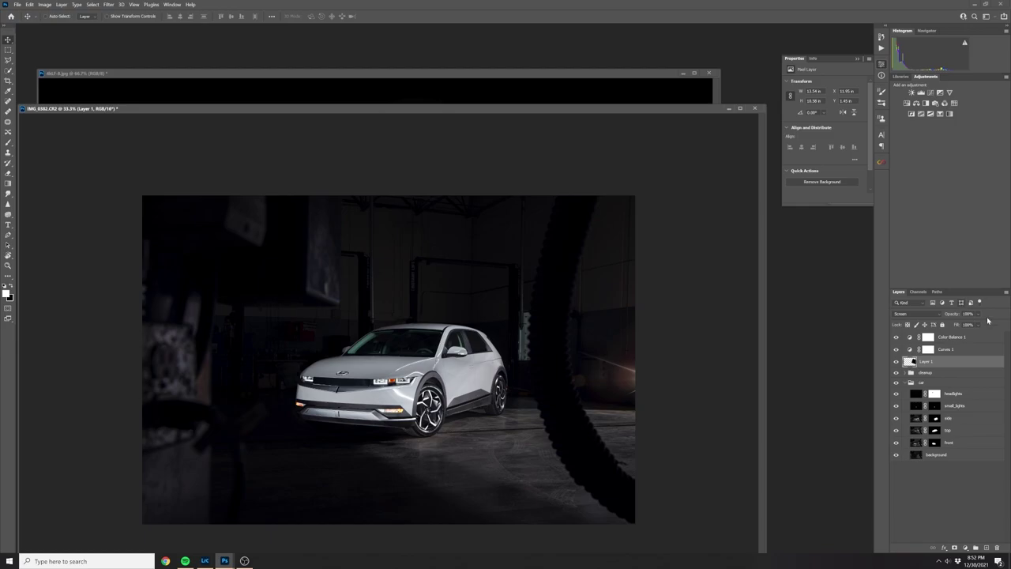
Step: Lower the flare layer's opacity to about 45% and enlarge the view of the composite
click(979, 314)
drag(993, 325, 972, 325)
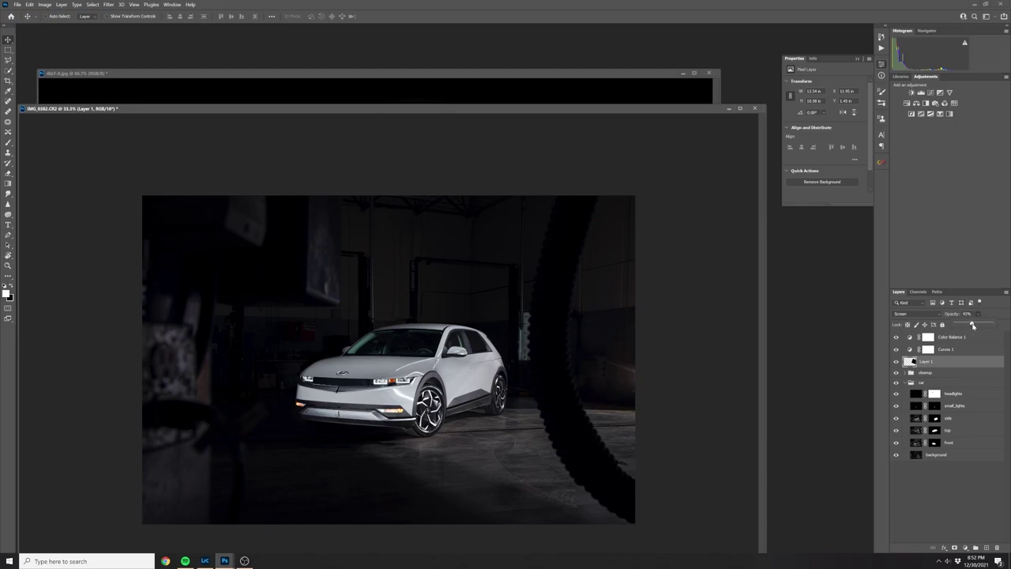
key(ctrl+minus)
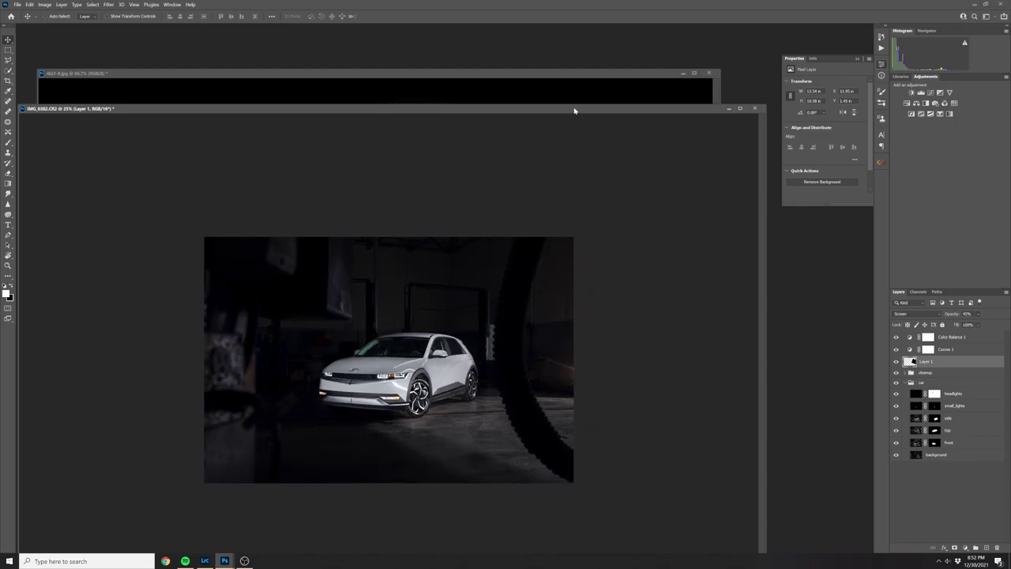
drag(573, 108, 596, 36)
key(ctrl+plus)
key(ctrl+plus)
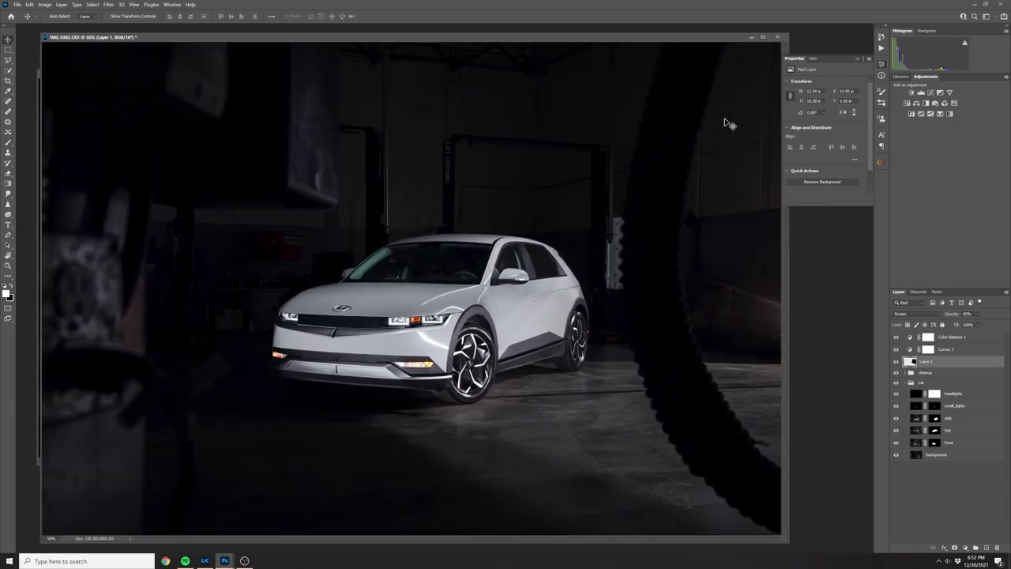
Step: Add a new layer directly above the cleanup group and name it smoke
click(955, 374)
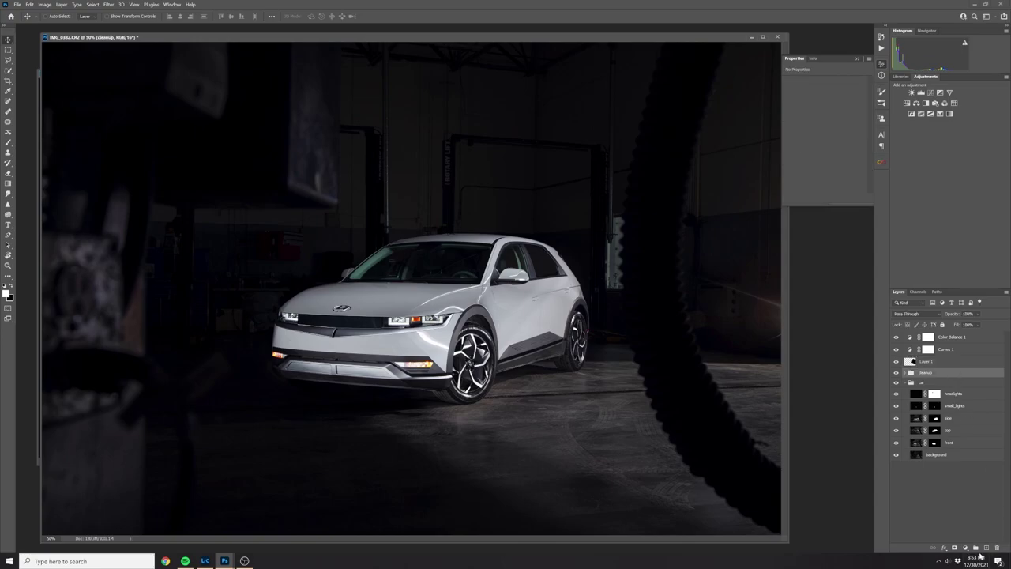
click(985, 547)
double_click(927, 373)
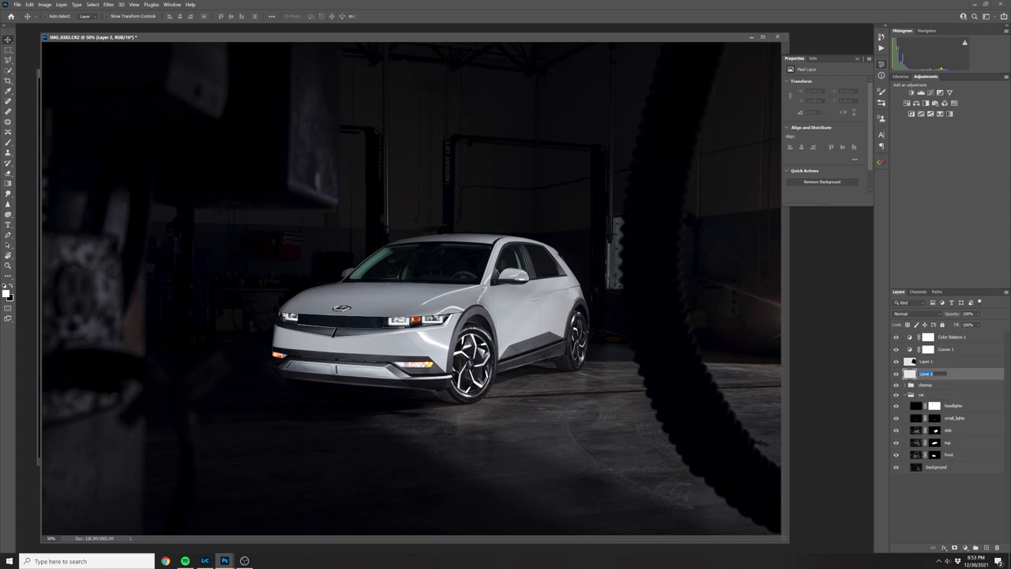
key(Return)
Step: Stamp large white smoke clouds across and on both sides of the car on the smoke layer, using a cloud brush
click(8, 142)
click(55, 16)
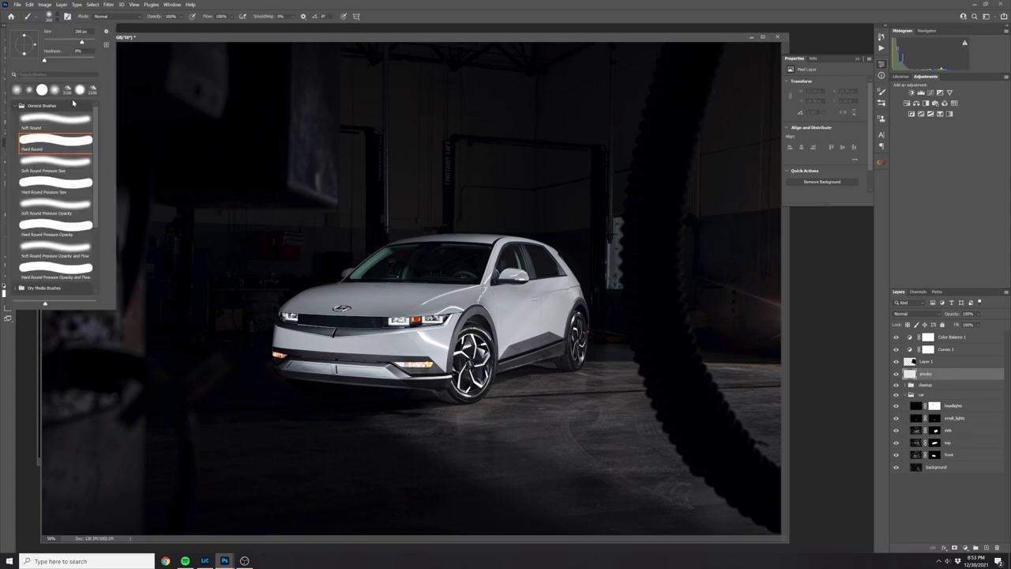
click(150, 39)
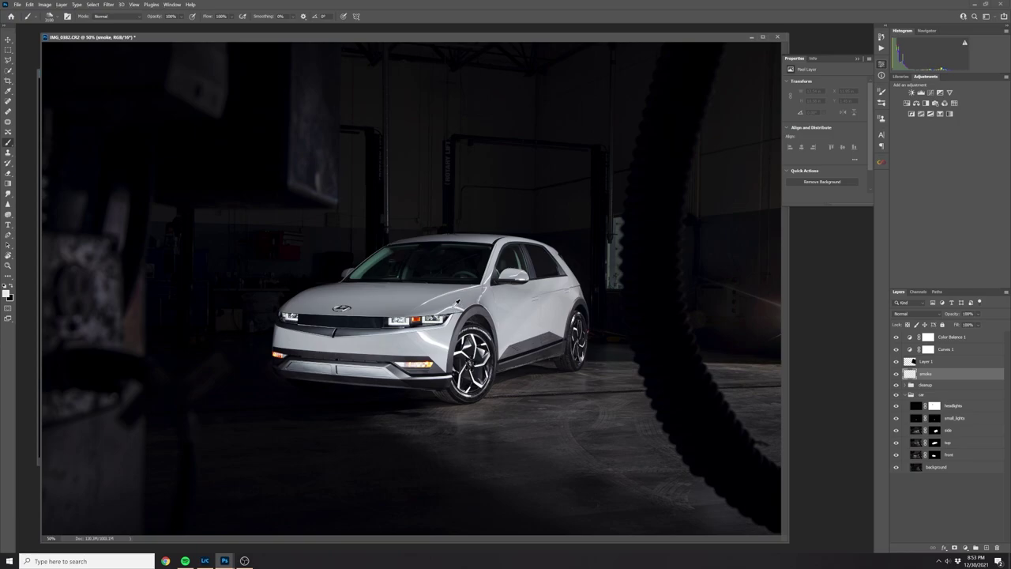
alt+click(427, 337)
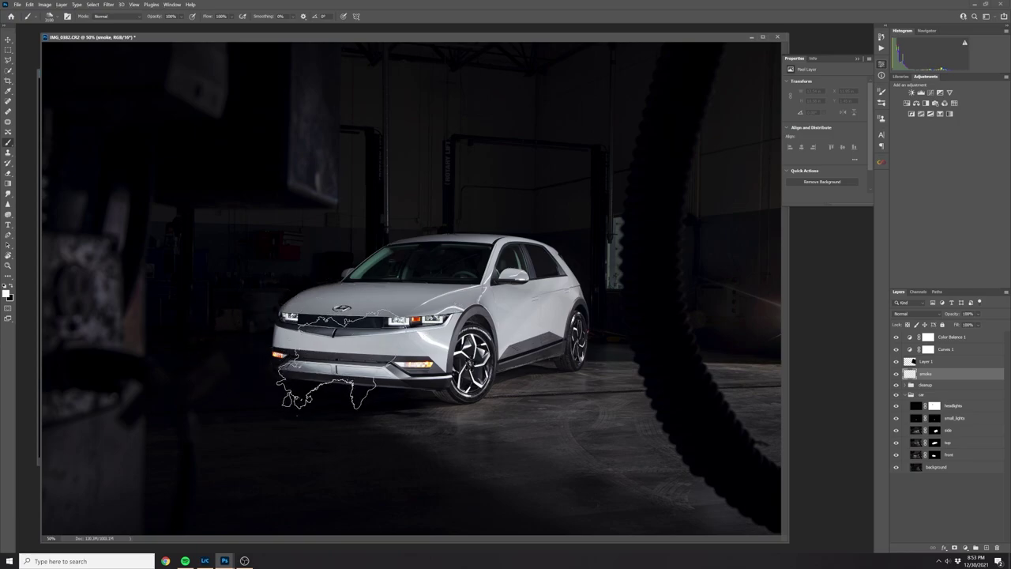
click(227, 335)
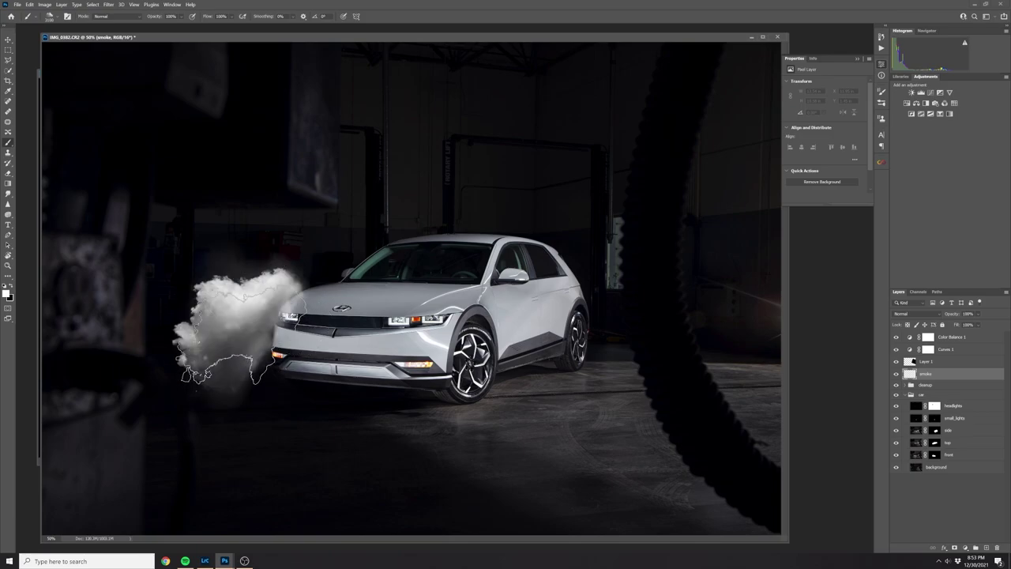
click(355, 284)
click(710, 331)
click(695, 379)
click(513, 284)
click(735, 269)
Step: Soften the painted smoke with a Gaussian Blur of about 286 pixels radius
click(108, 4)
drag(701, 460, 728, 461)
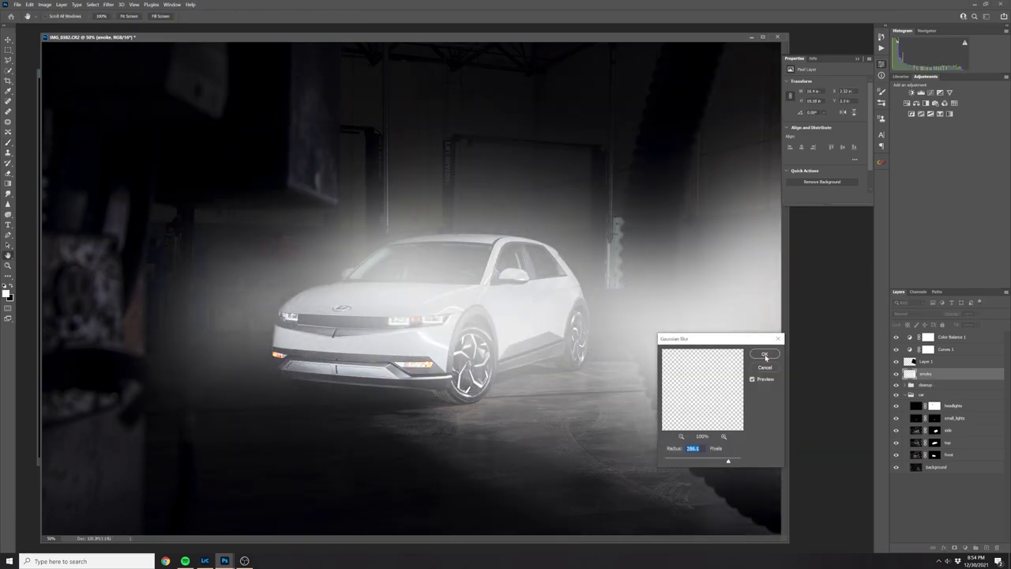
click(764, 357)
Step: Reduce the smoke layer's opacity to 14% and add a layer mask that hides the smoke over the car
key(ctrl+minus)
key(b)
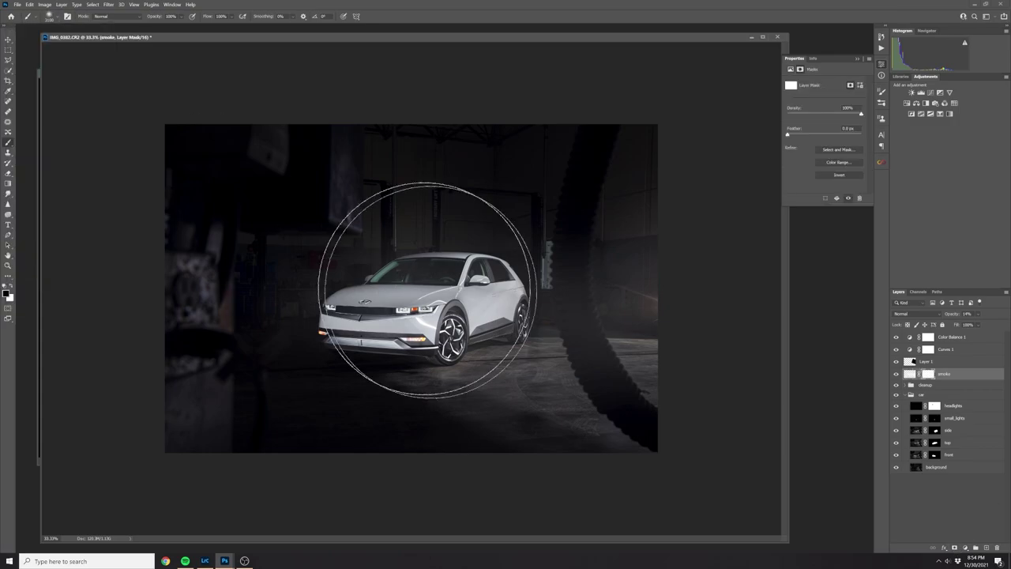
key(ctrl+i)
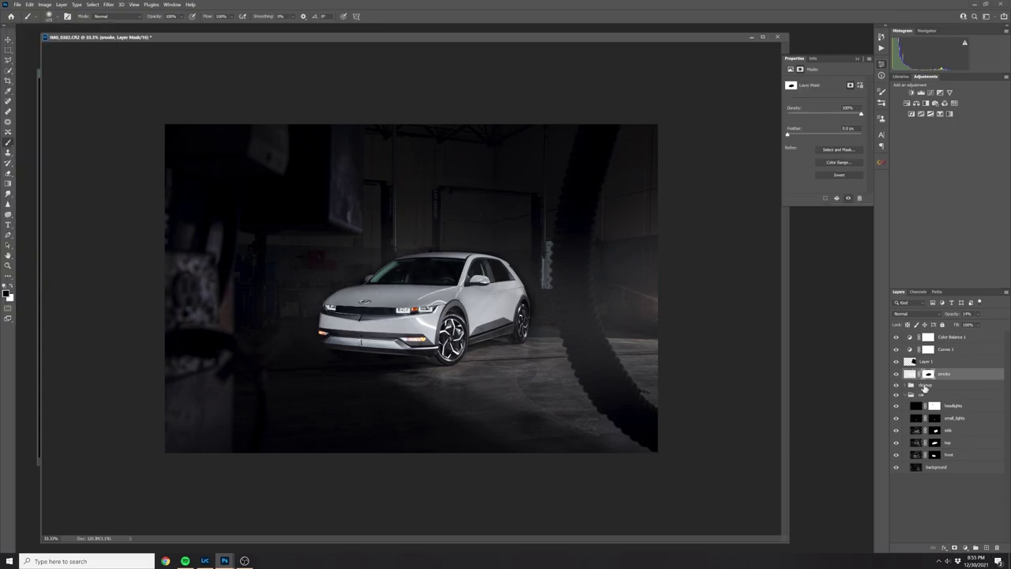
Step: Undo the painting on the smoke layer's mask and readjust the smoke layer's opacity
key(ctrl+z)
key(ctrl+z)
key(ctrl+z)
drag(978, 313, 969, 324)
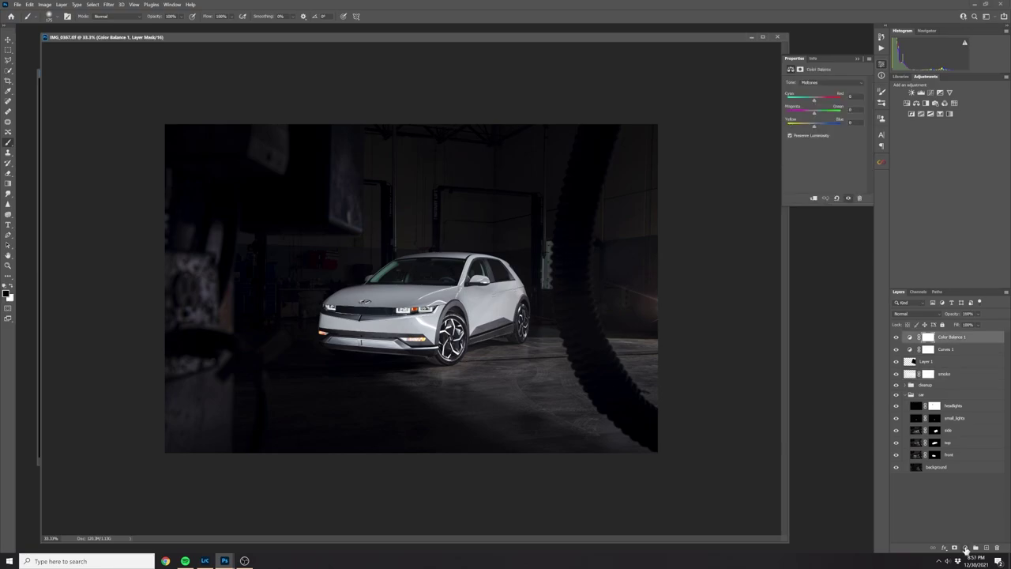
Step: Add a second Color Balance adjustment above the first and shift its shadows to +7 blue
click(965, 547)
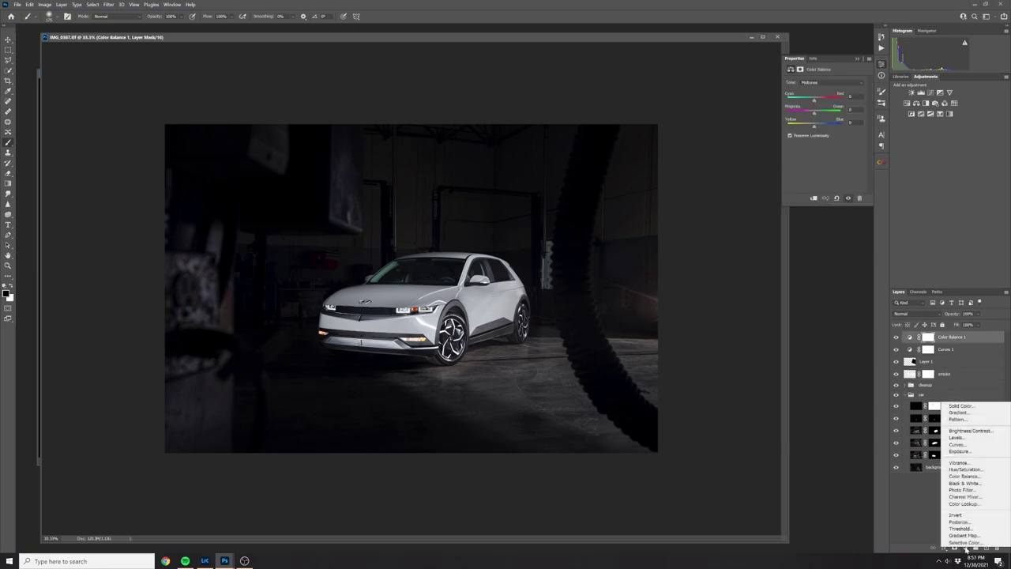
click(964, 476)
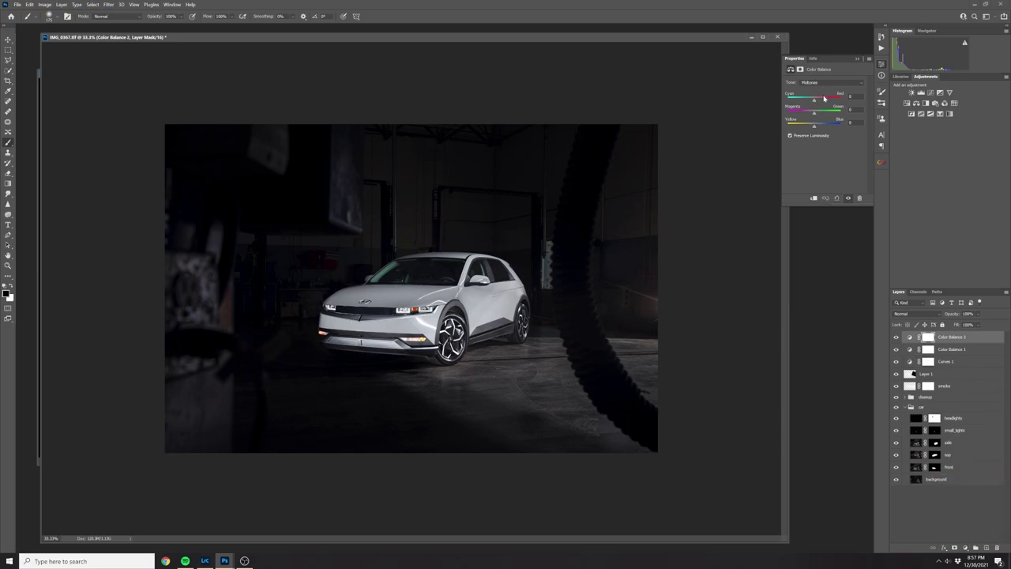
click(829, 82)
click(823, 105)
drag(816, 129, 817, 130)
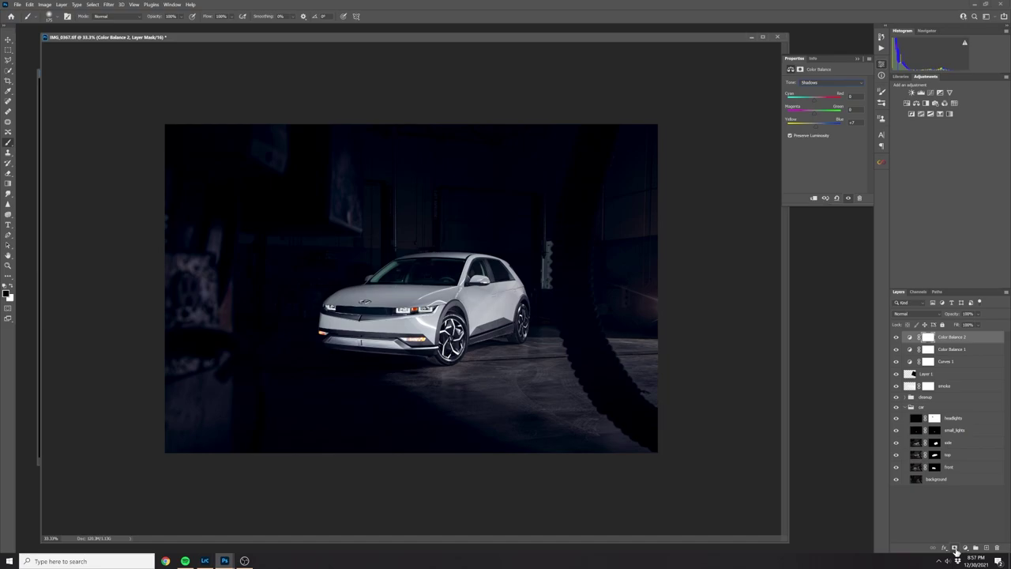
Step: Mask the second Color Balance with a white-to-black gradient from the car's rear to the photo's right edge, and reduce its opacity
click(955, 548)
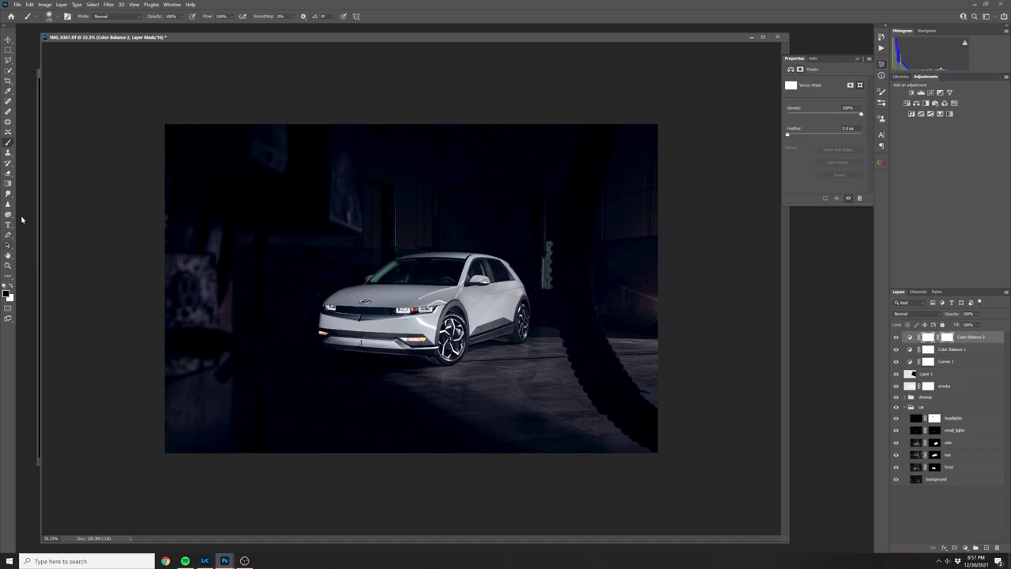
click(7, 184)
drag(522, 306, 668, 303)
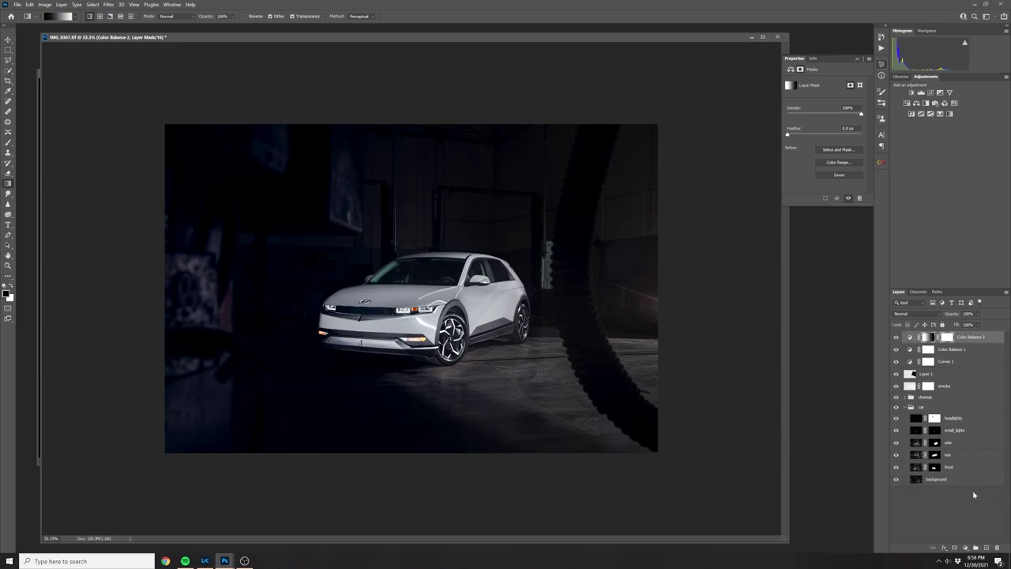
click(979, 314)
drag(956, 325, 964, 324)
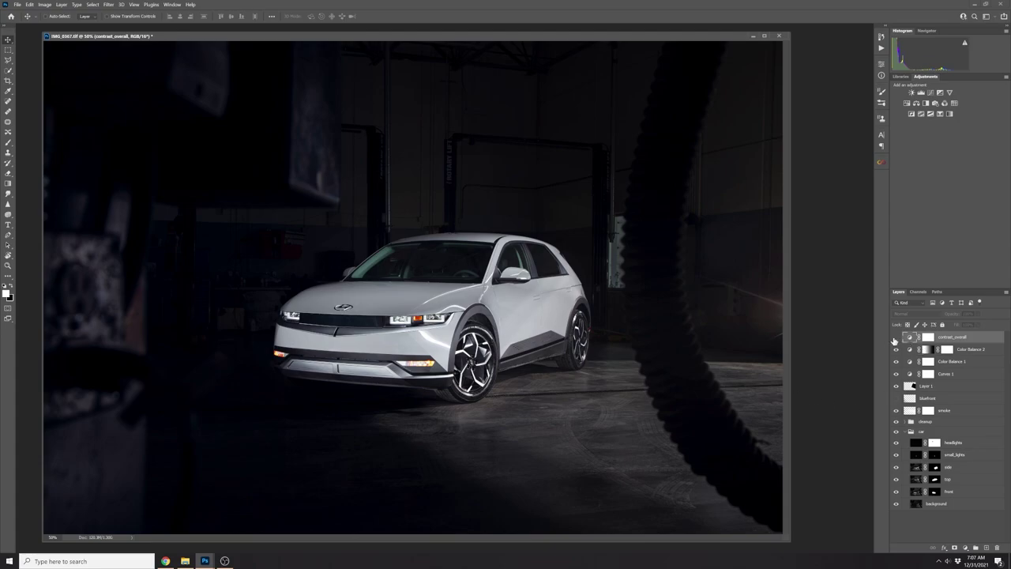
Step: Compare the image with the layer above smoke and then the contrast_overall adjustment hidden and shown, leaving both visible
click(897, 399)
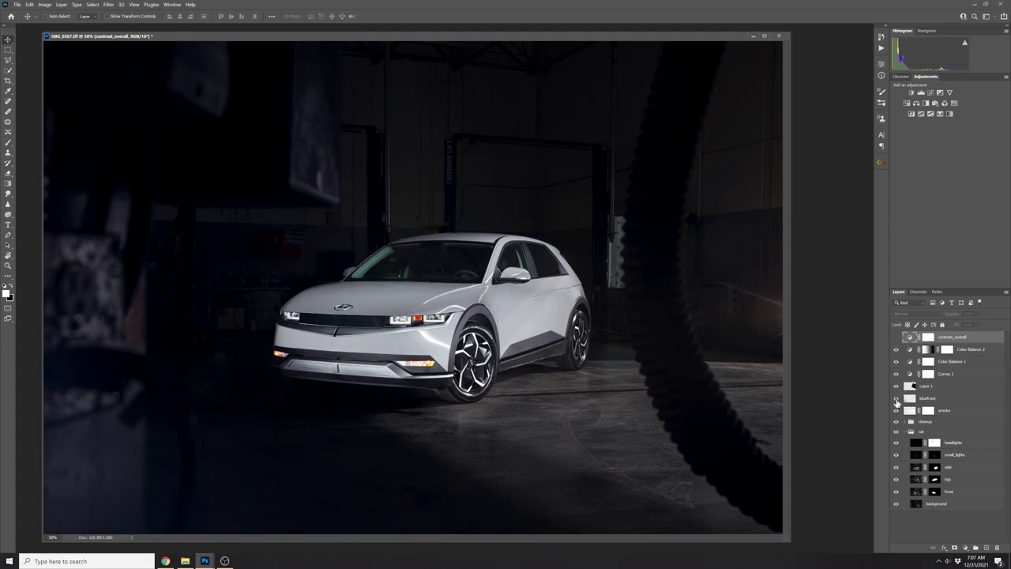
click(897, 398)
click(896, 399)
click(897, 399)
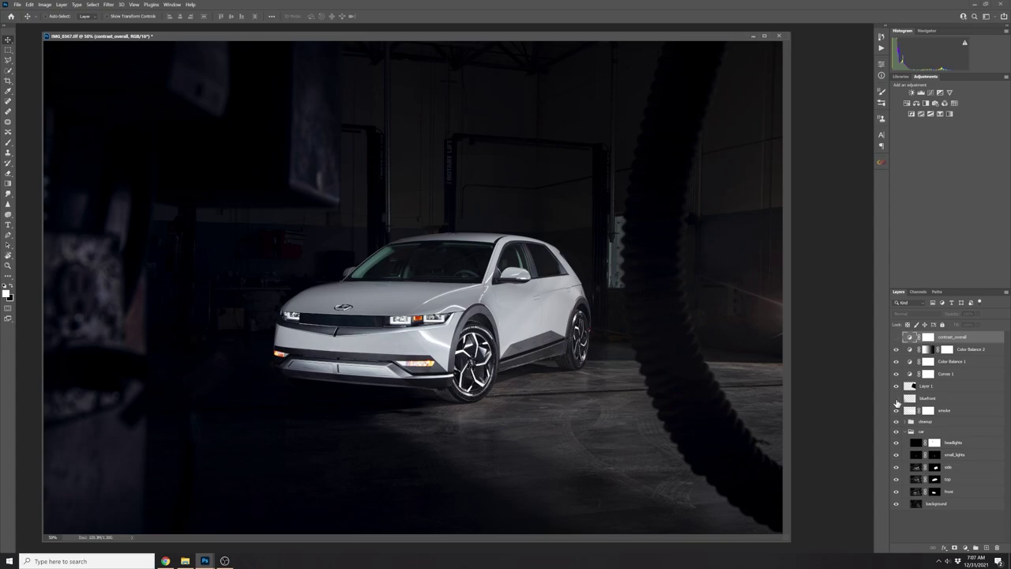
click(896, 399)
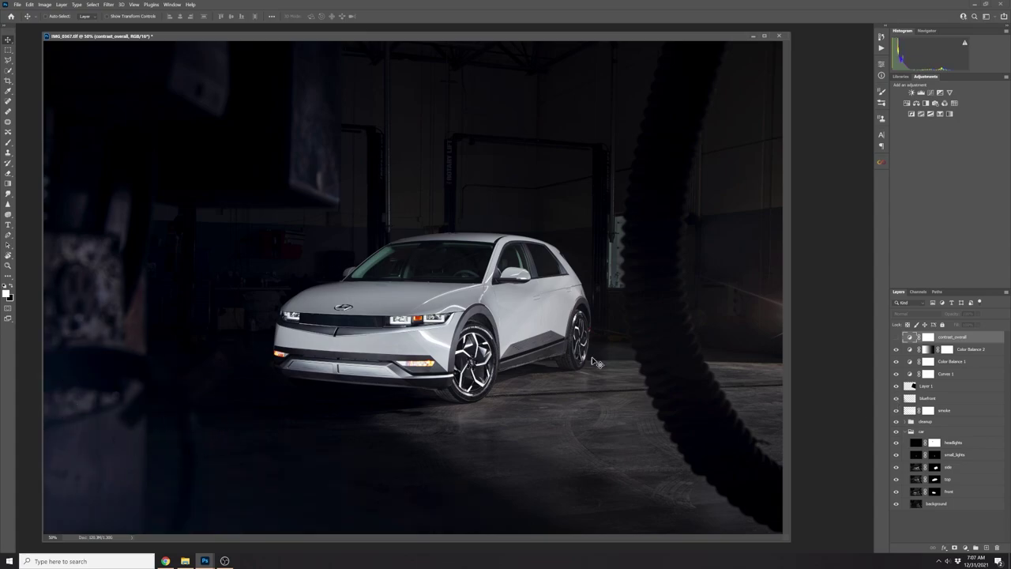
click(895, 337)
click(896, 338)
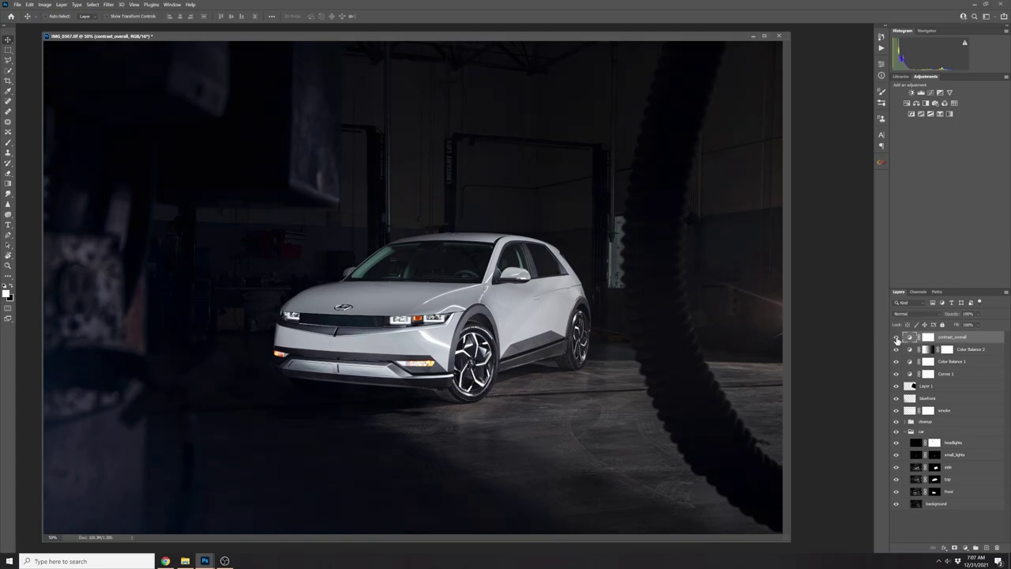